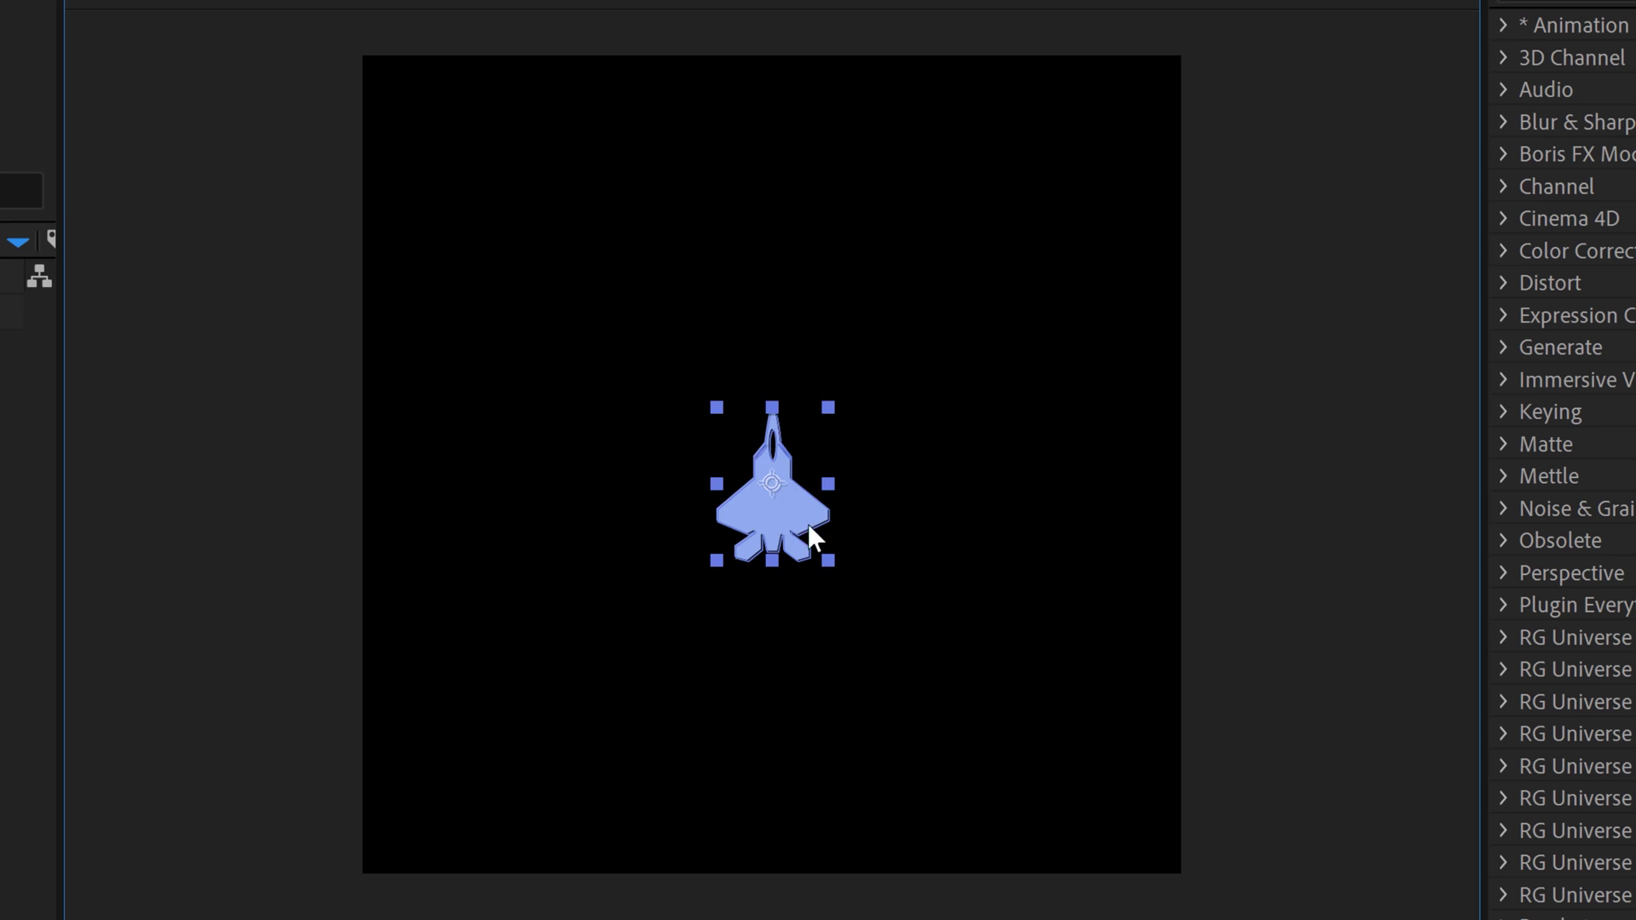
- Apply the saved grid preset to the airplane, rotate the grid, and select its centre airplane
scroll(1540, 168, down, 10)
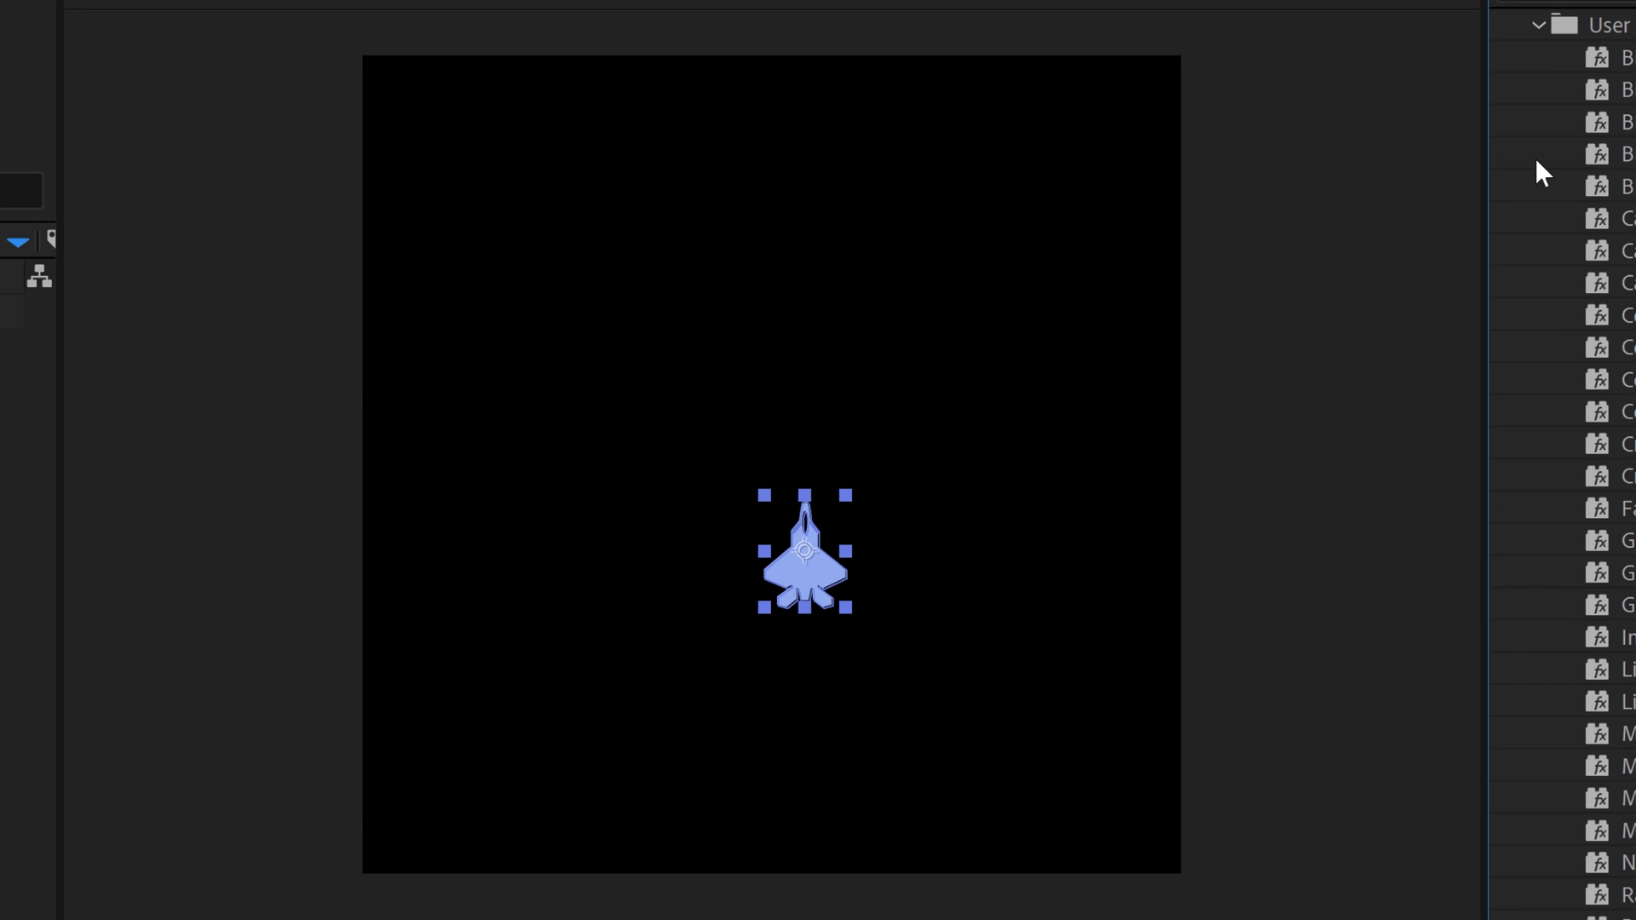
drag(1542, 121, 876, 537)
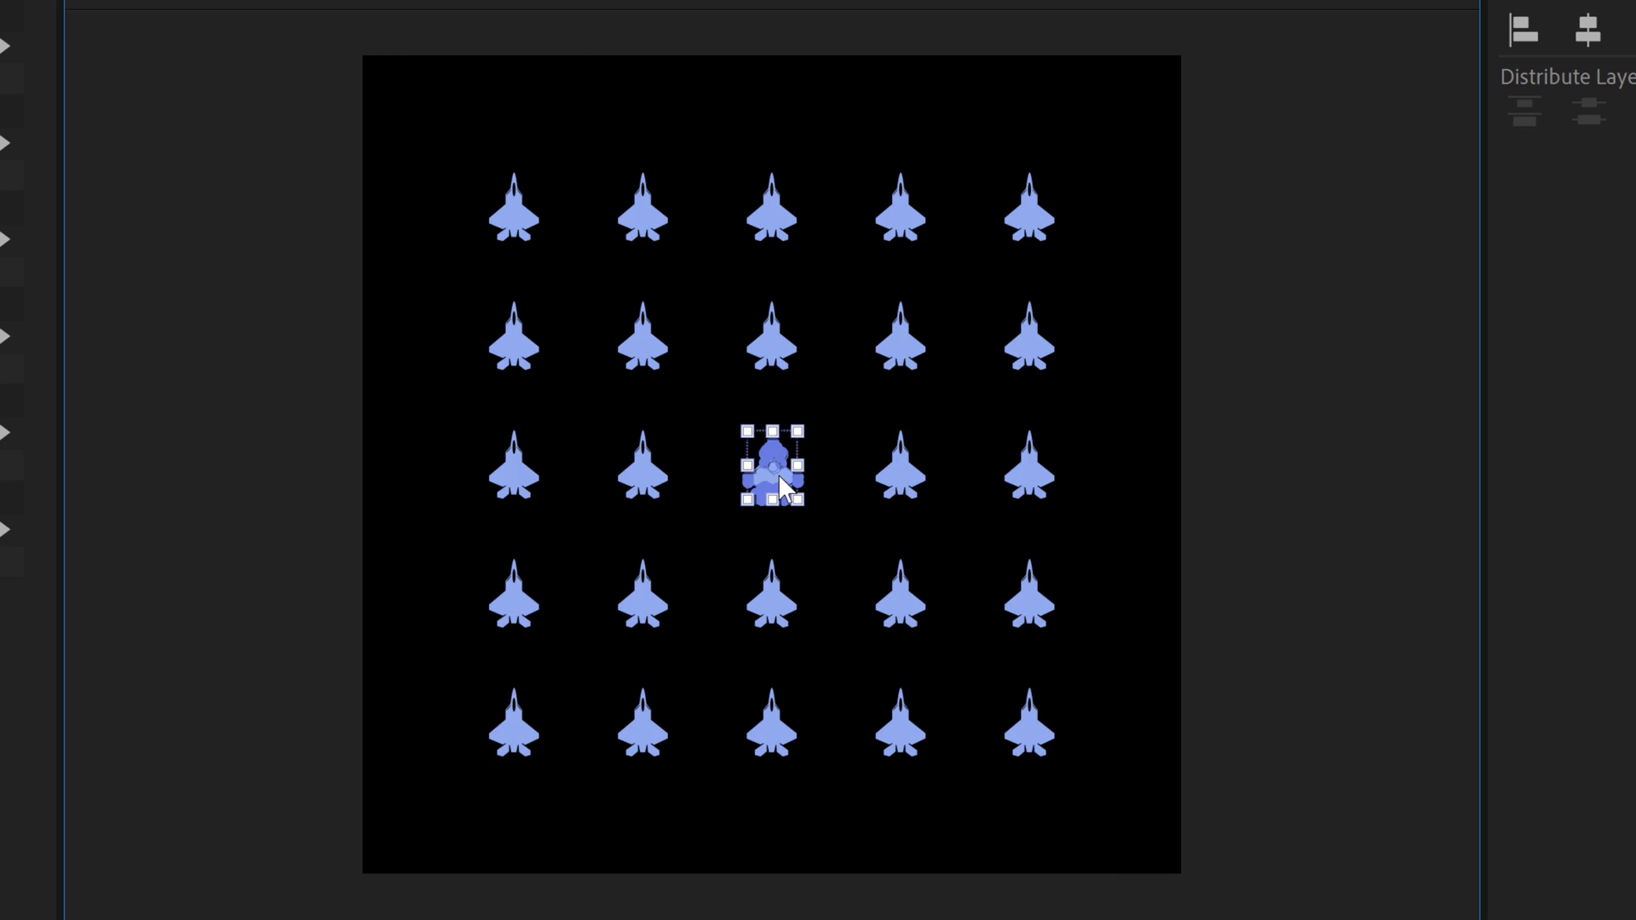
click(770, 467)
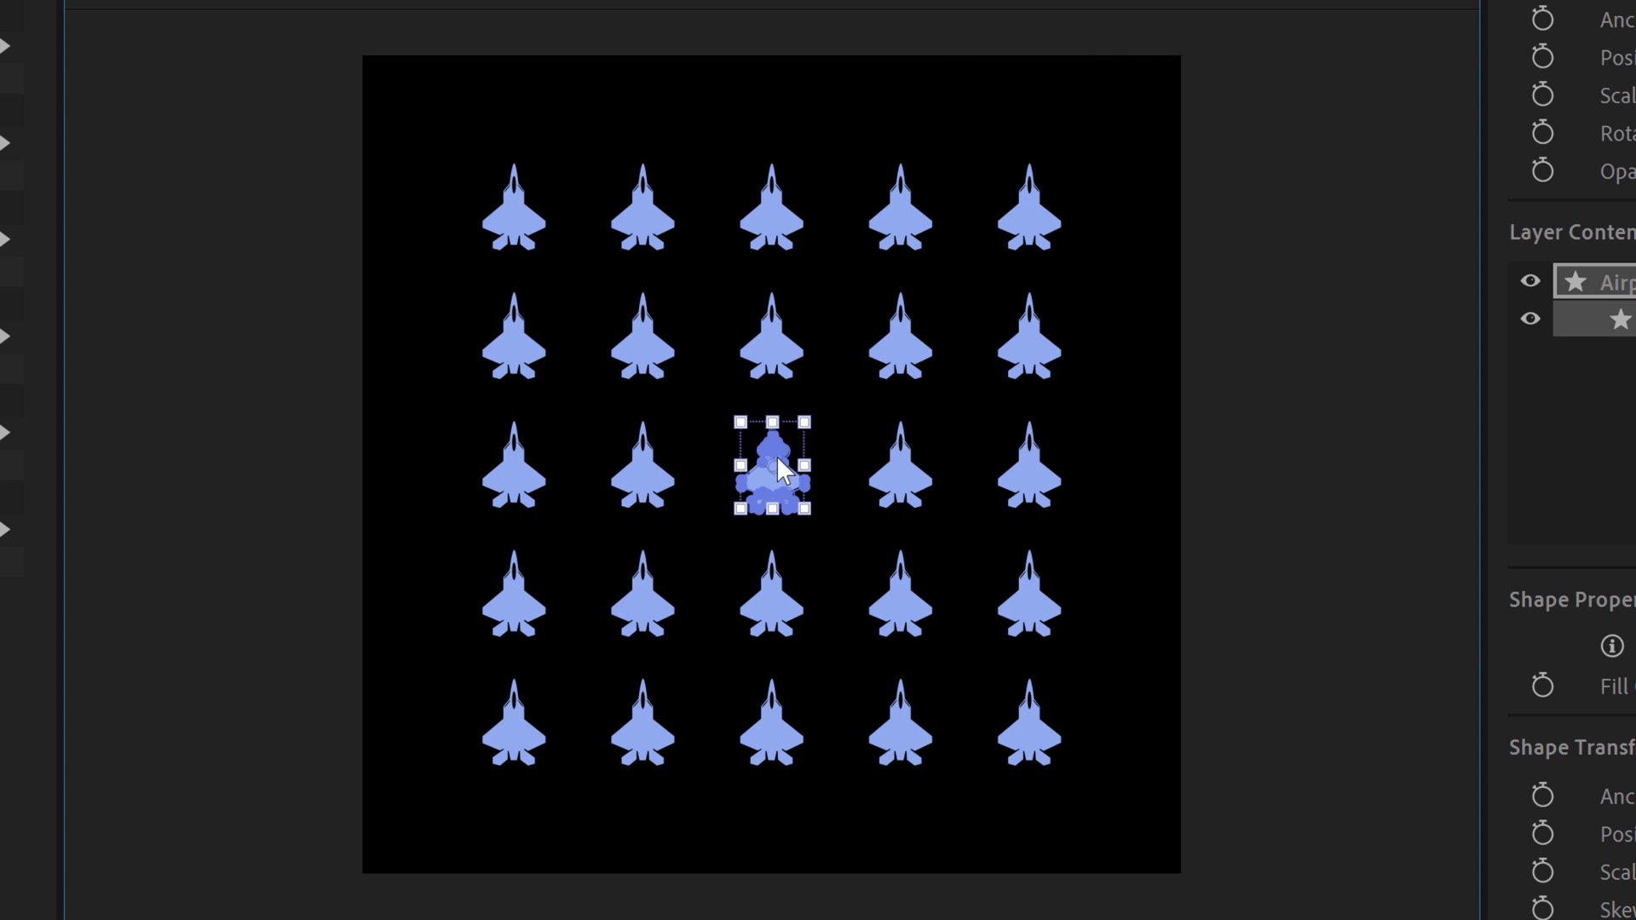
drag(727, 511, 711, 466)
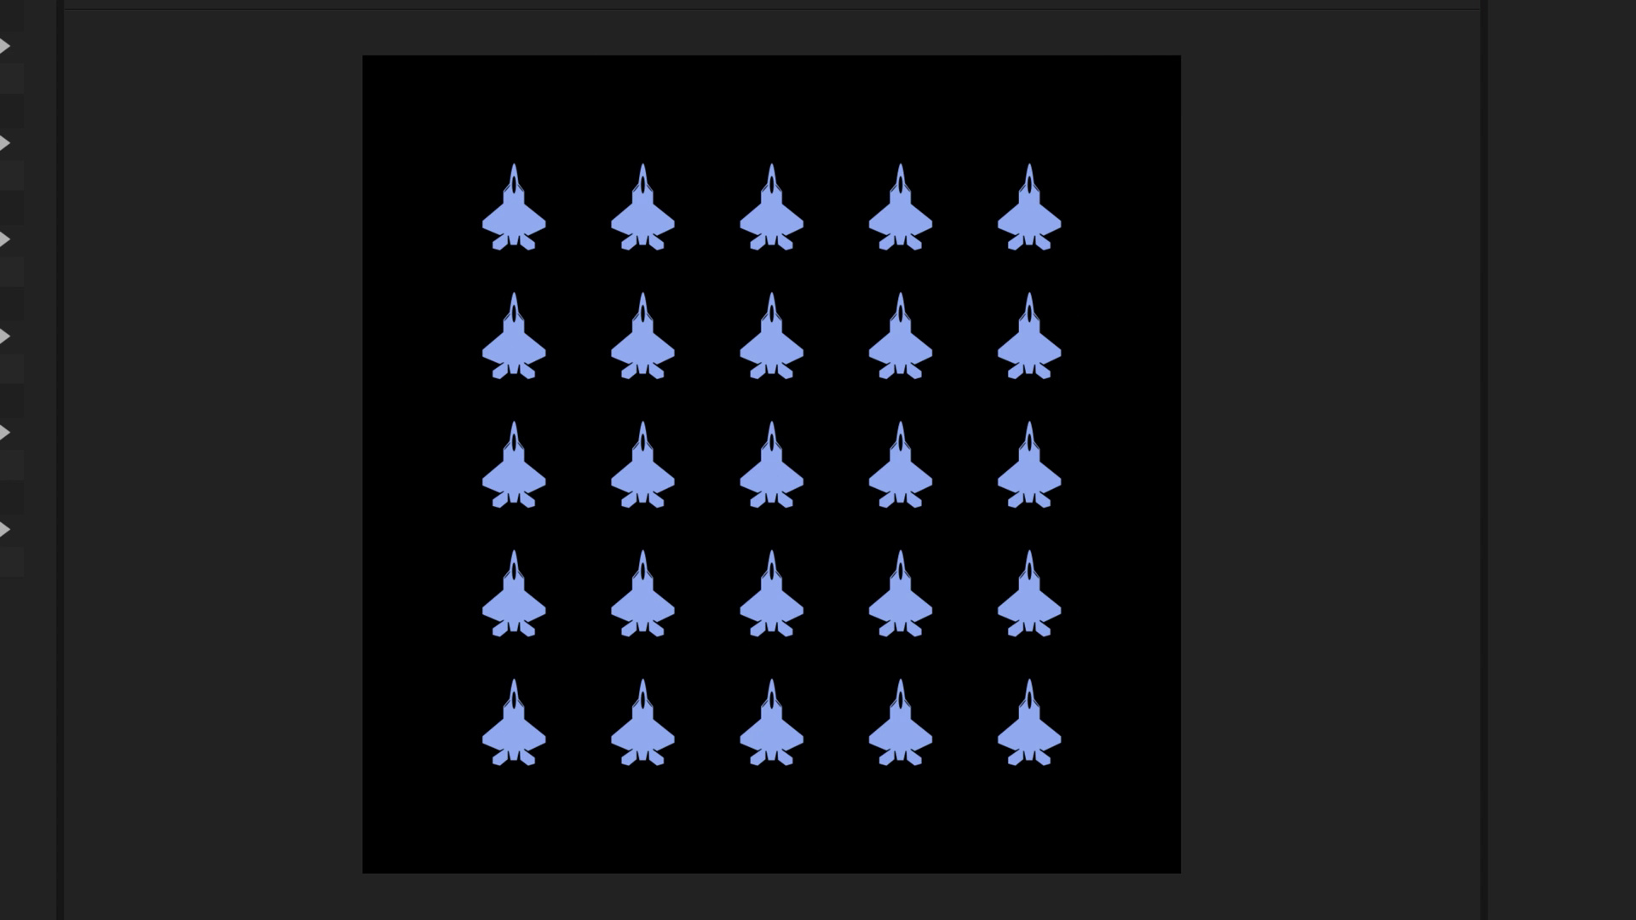
click(770, 467)
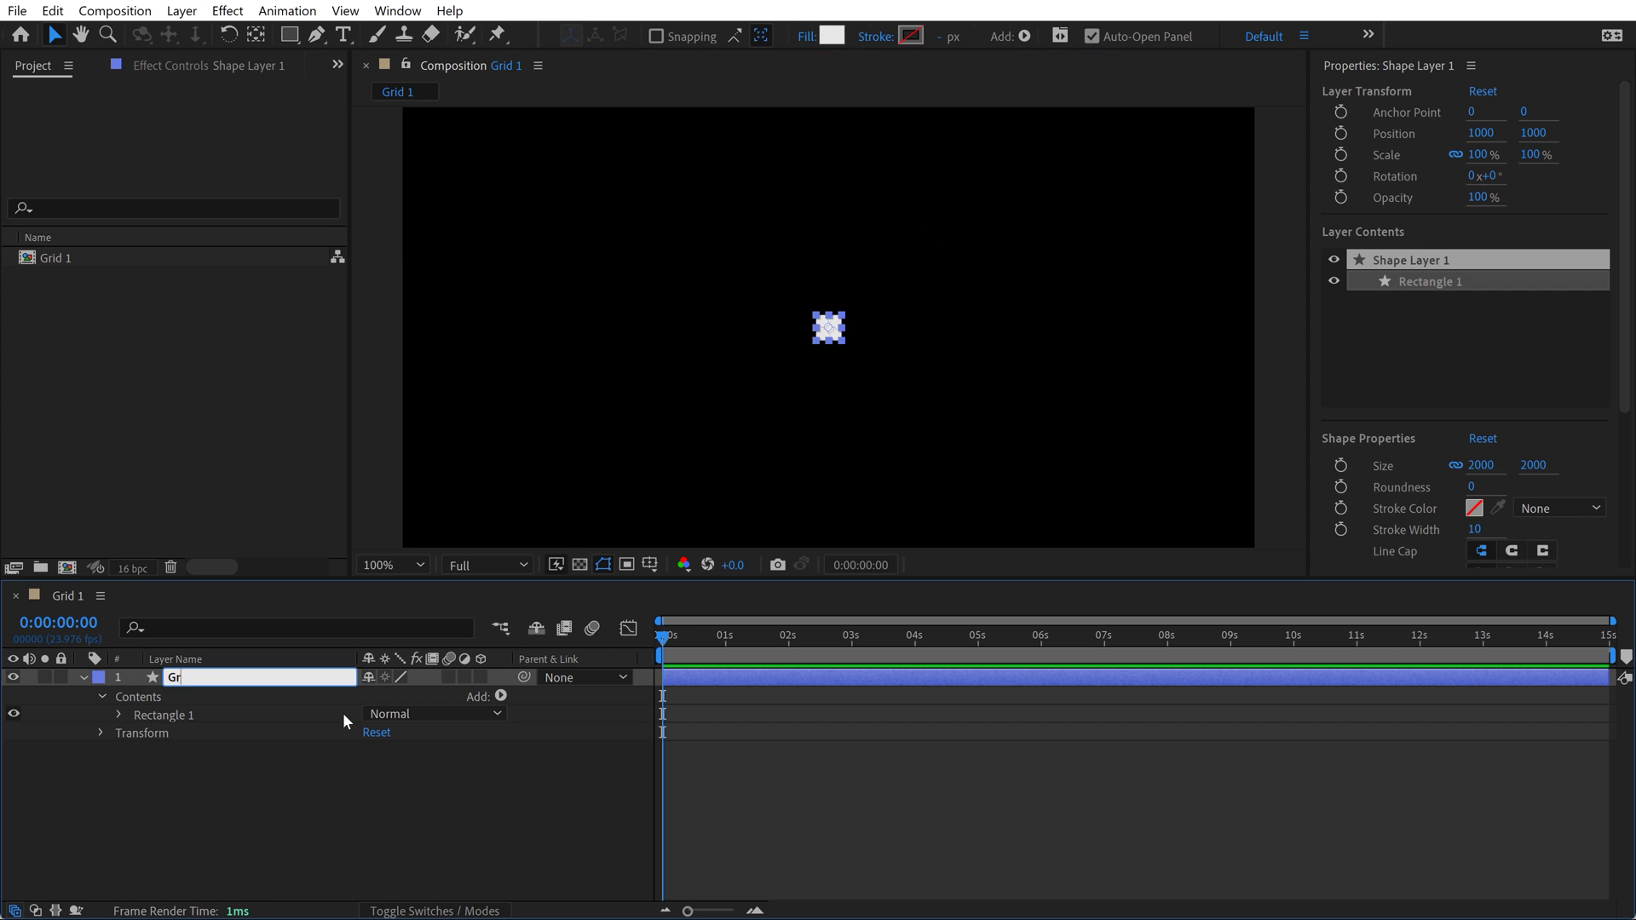
- Rename the layer to 'Grid 1' and give Offset the centring expression (copies-1)/-2
text(Grid 1)
key(Return)
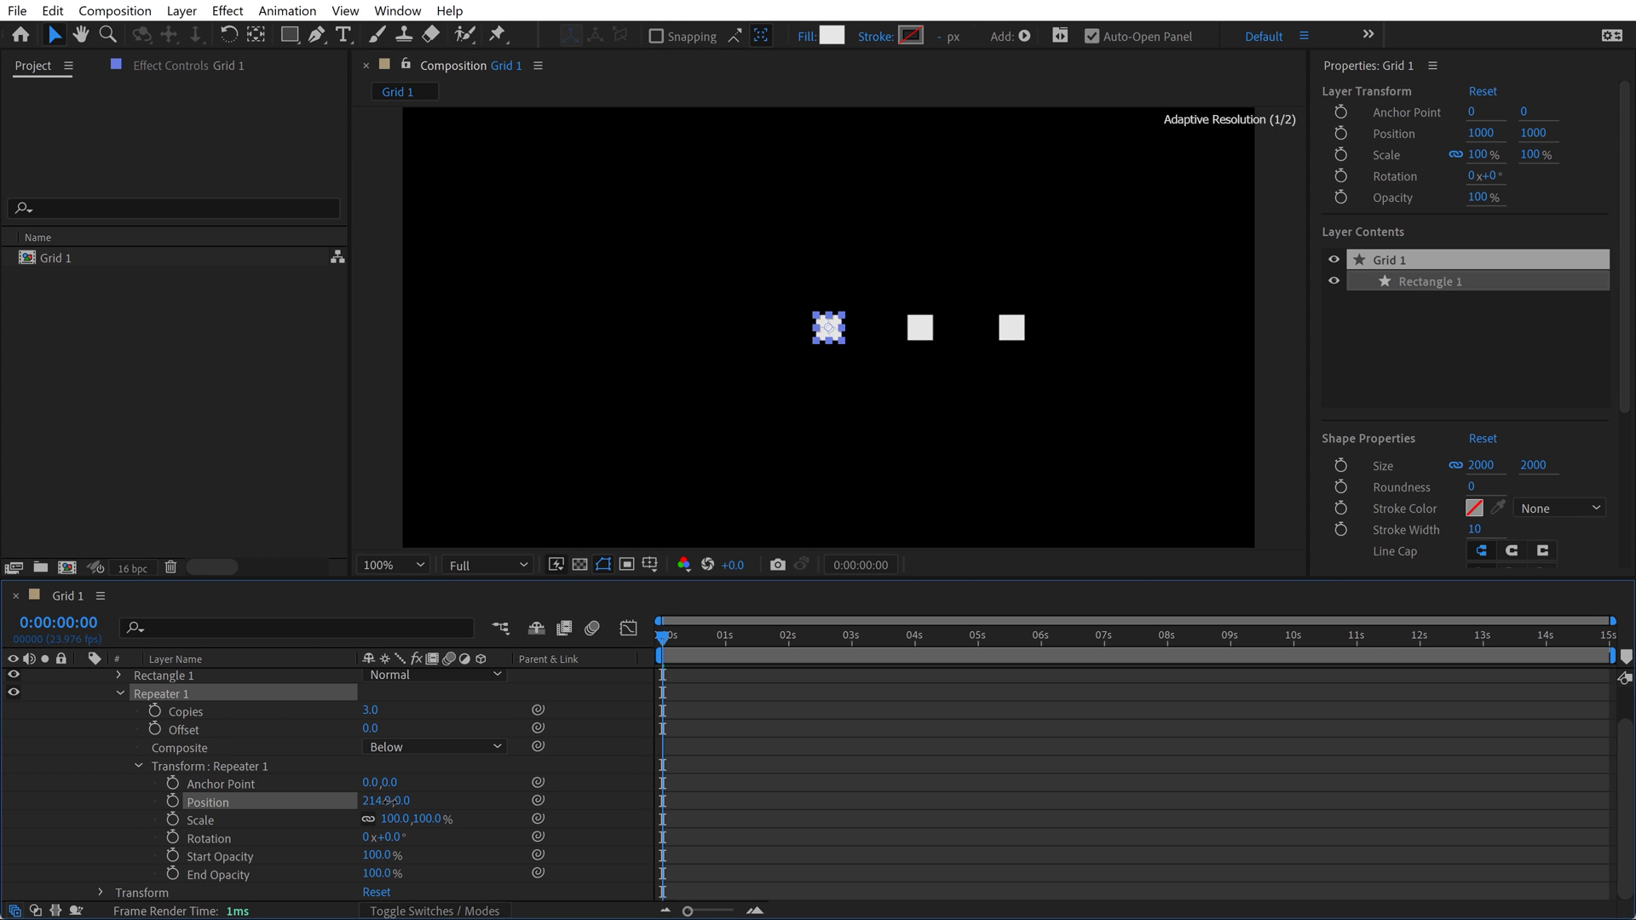
scroll(927, 483, down, 2)
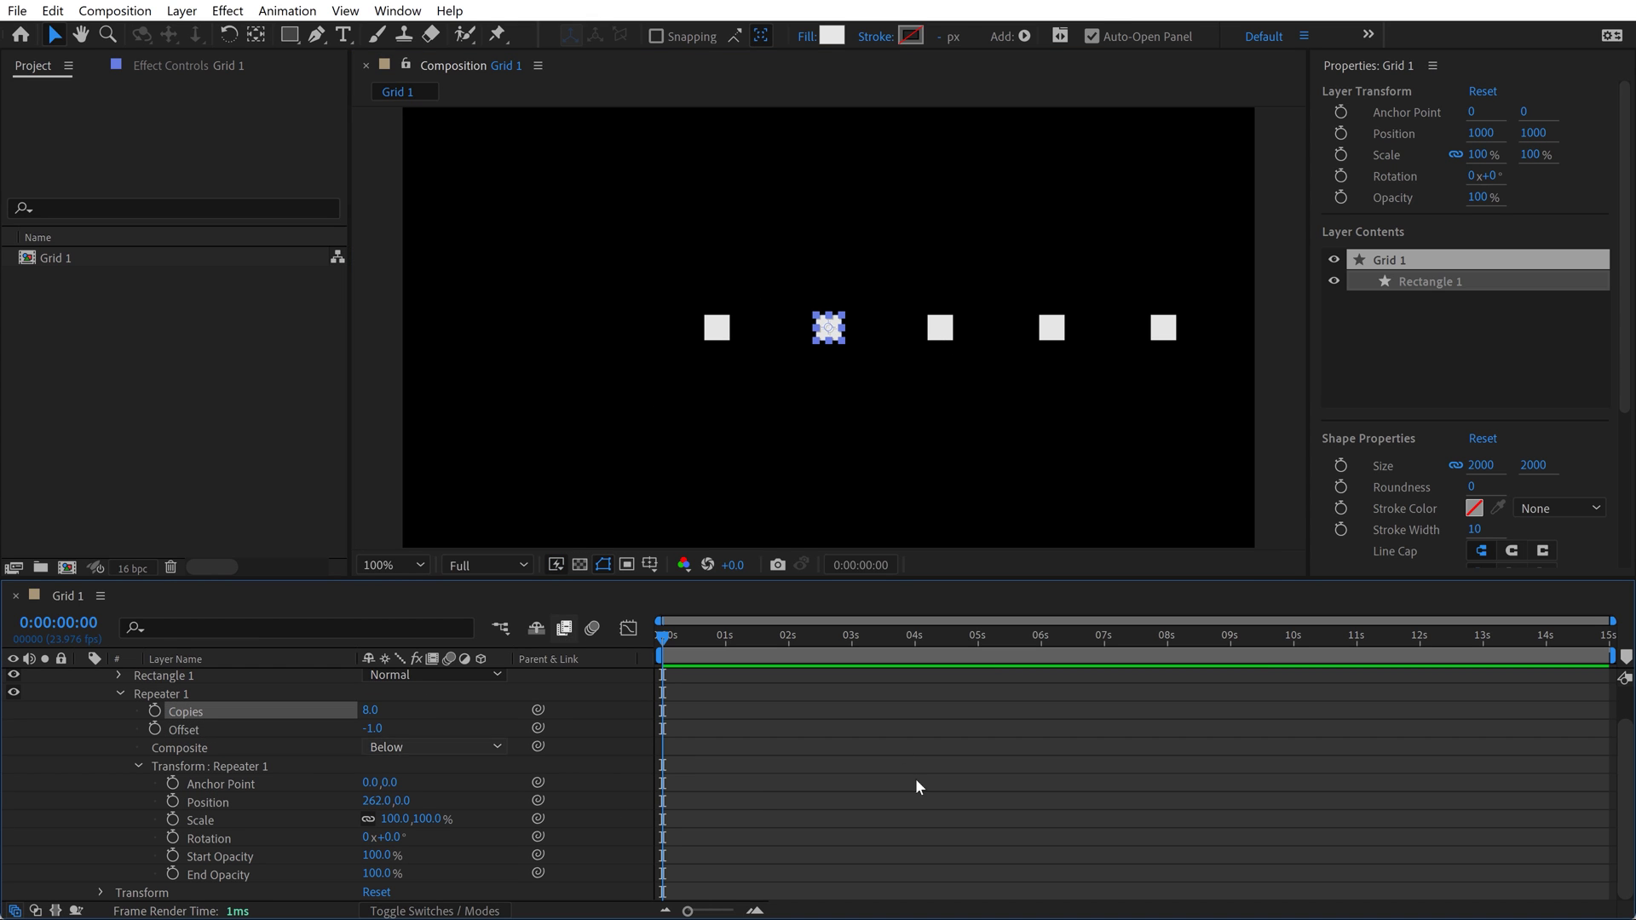
drag(538, 727, 185, 711)
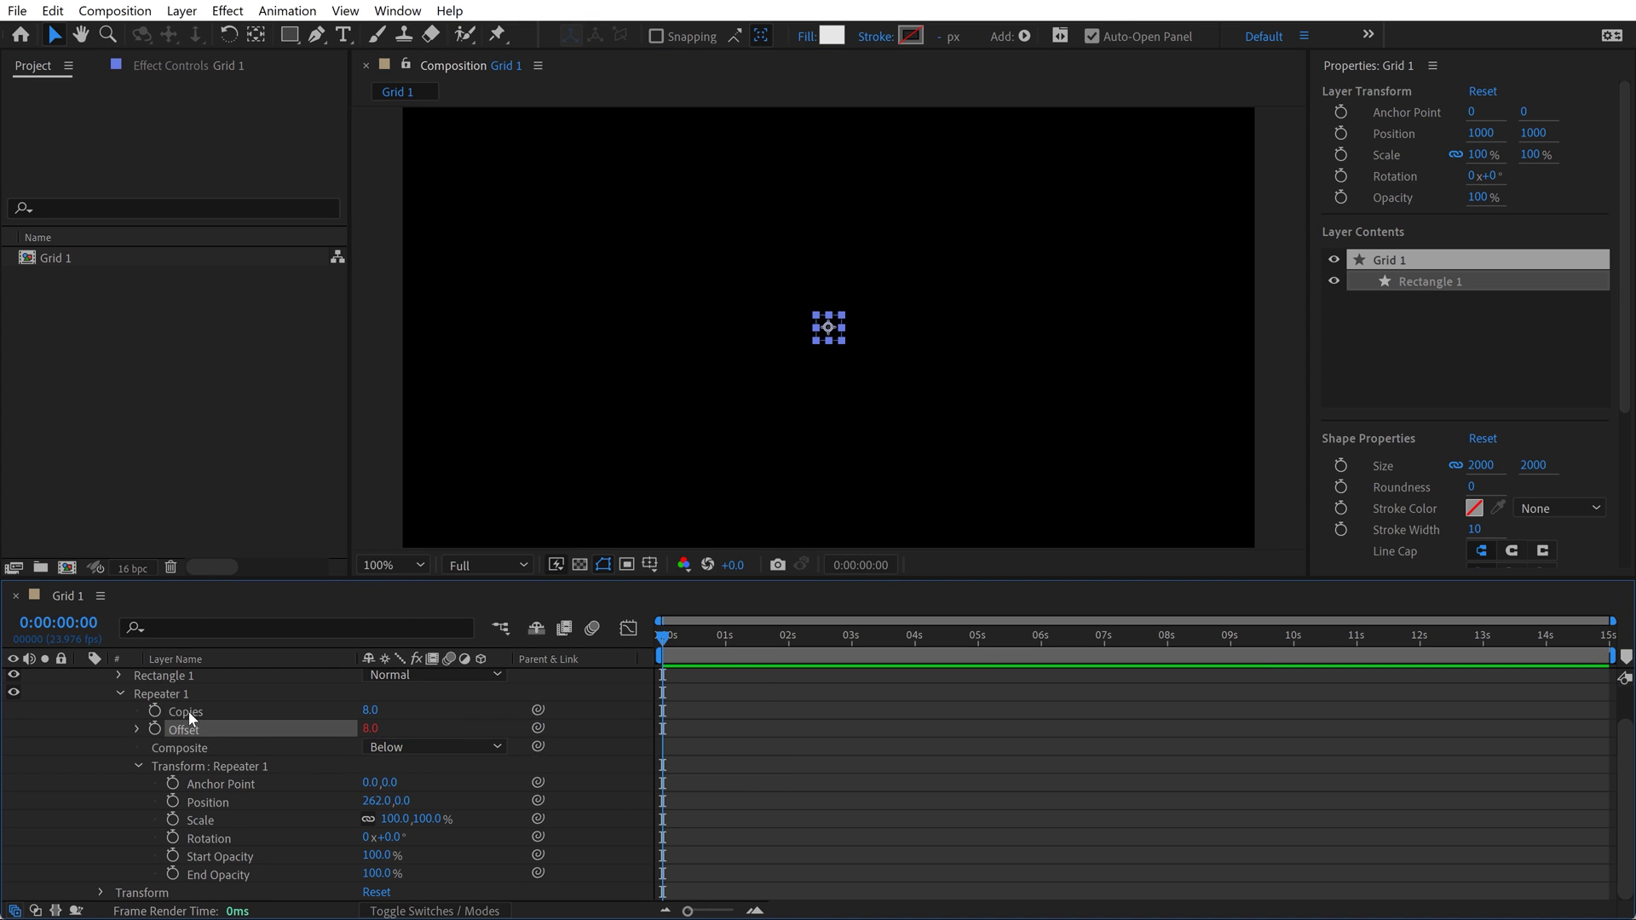
key(Home)
text(()
key(End)
text(-1)/-2)
click(580, 749)
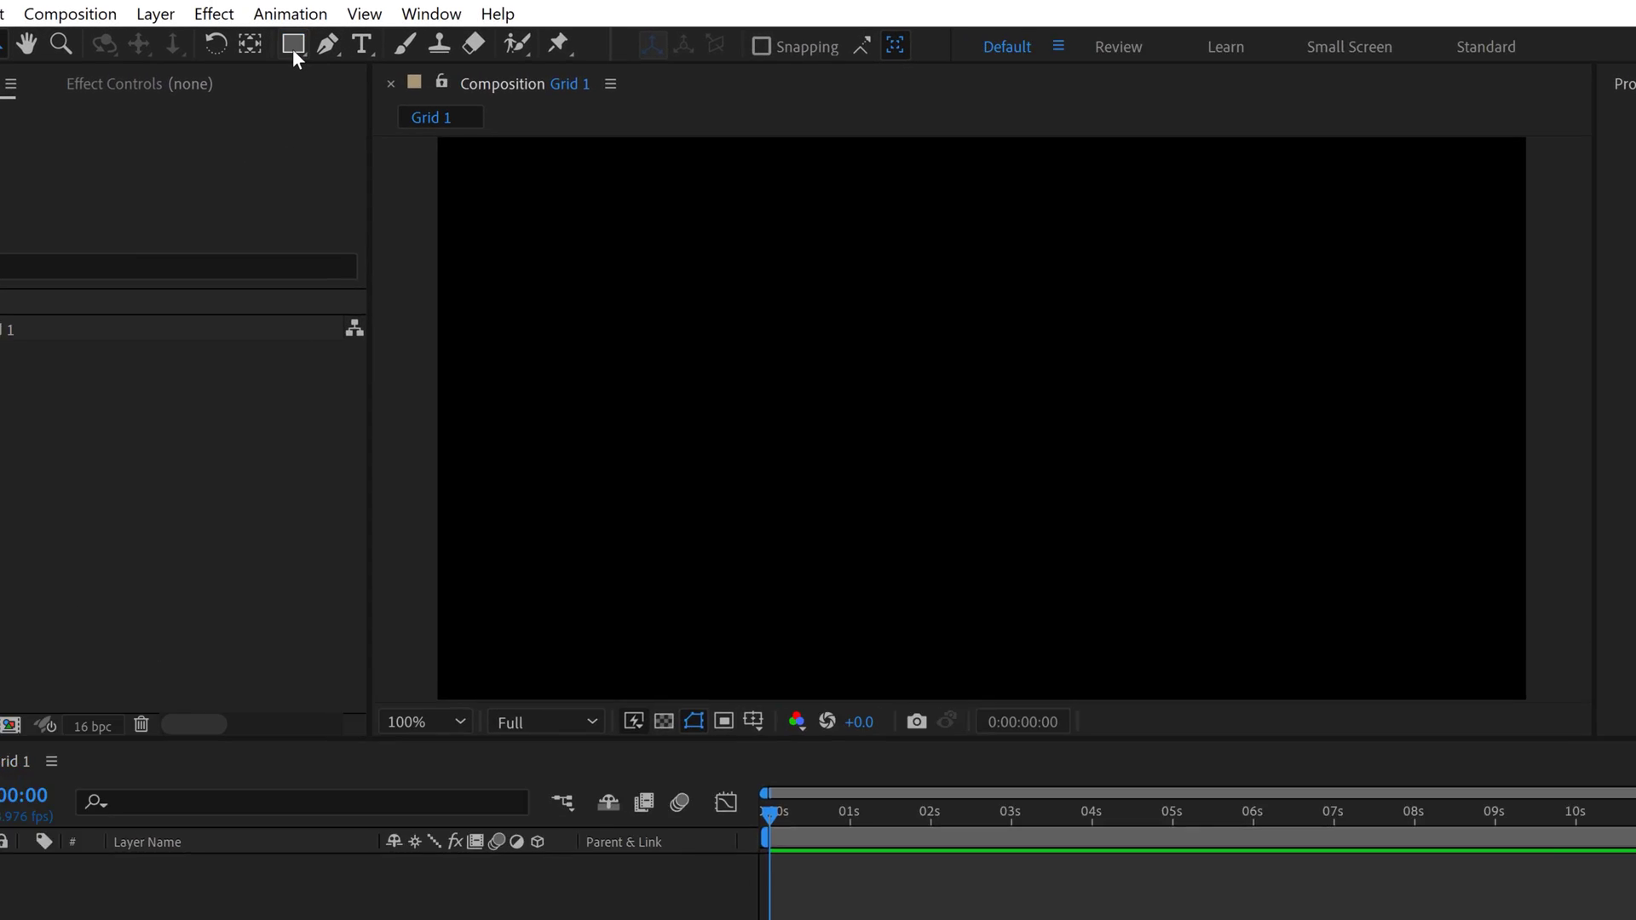
- Draw a comp-filling rectangle with the Rectangle Tool, then shrink it to a small square
click(291, 37)
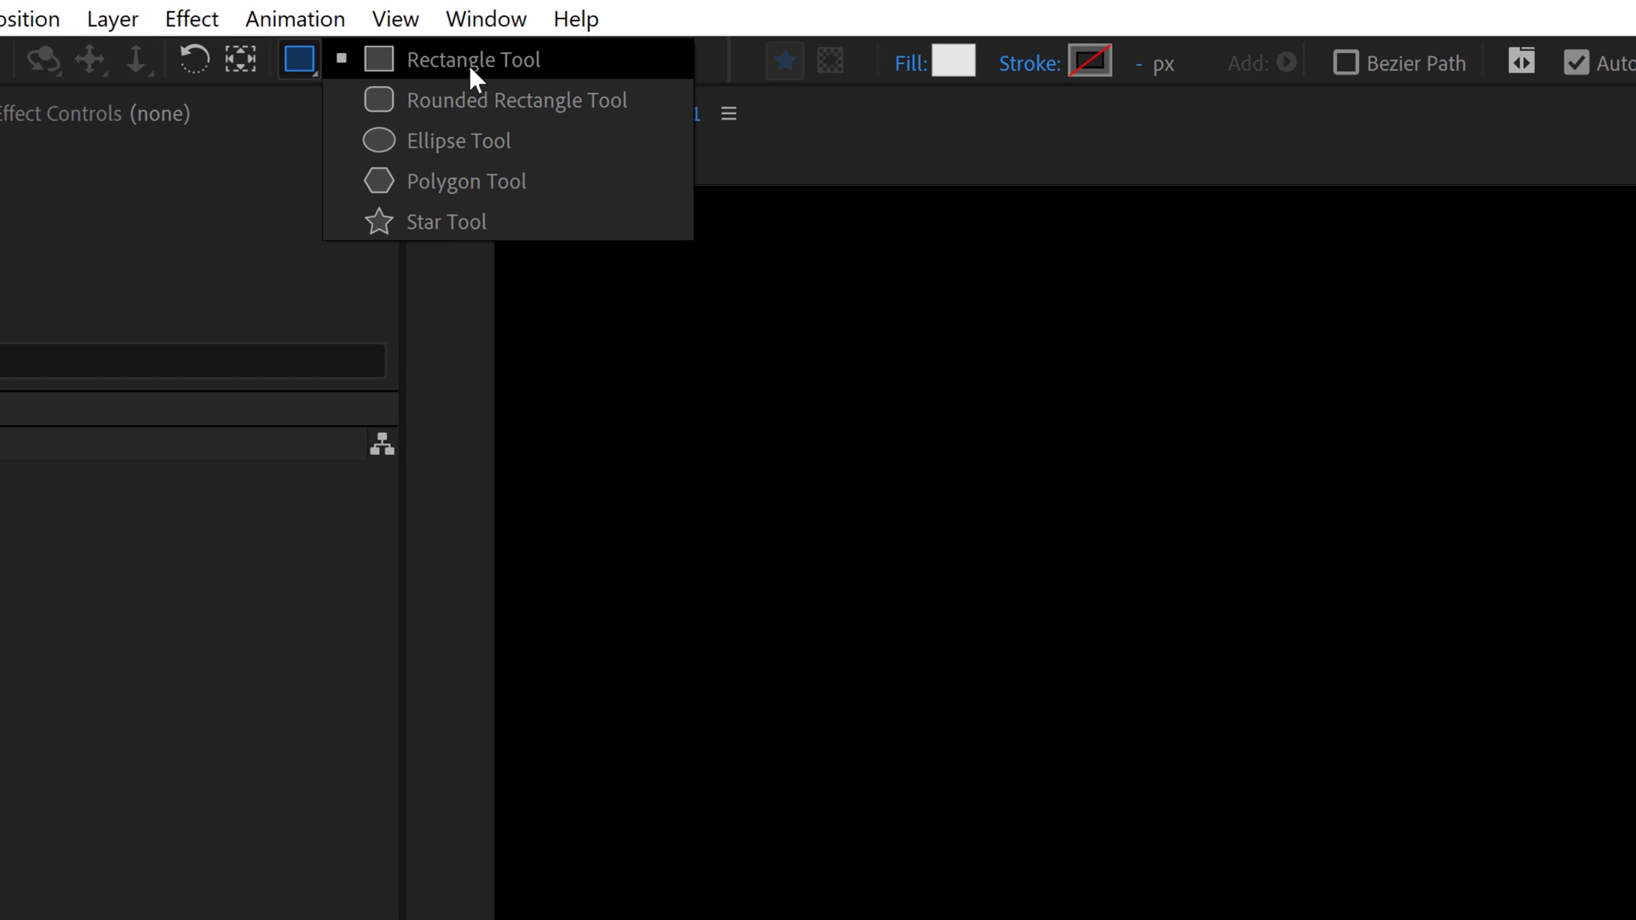
click(453, 67)
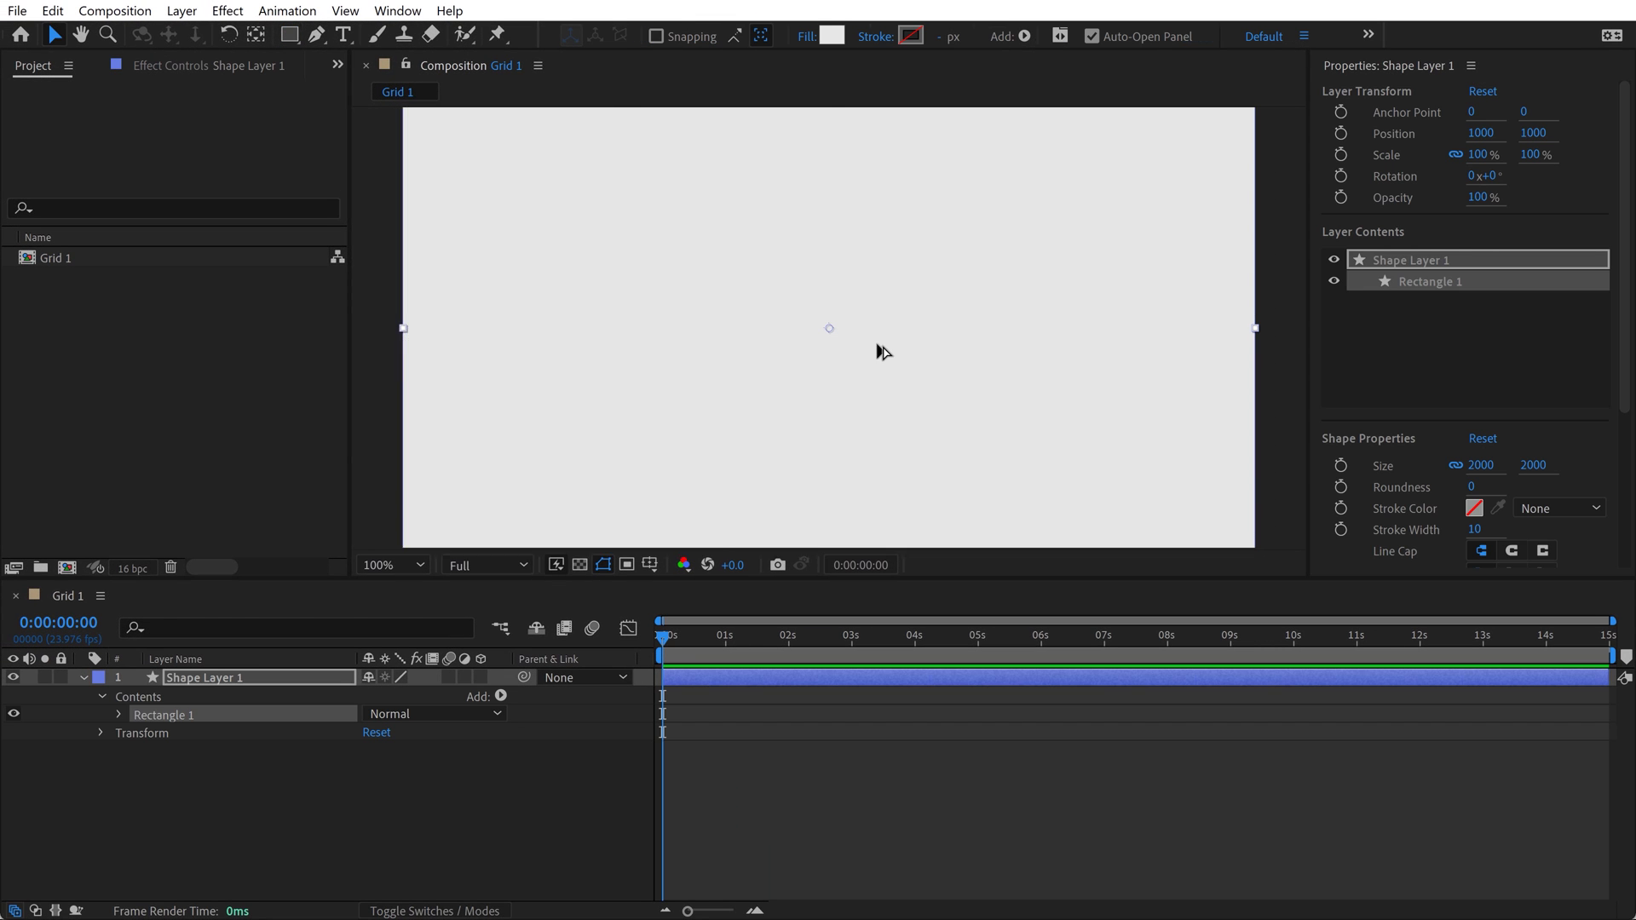
key(comma)
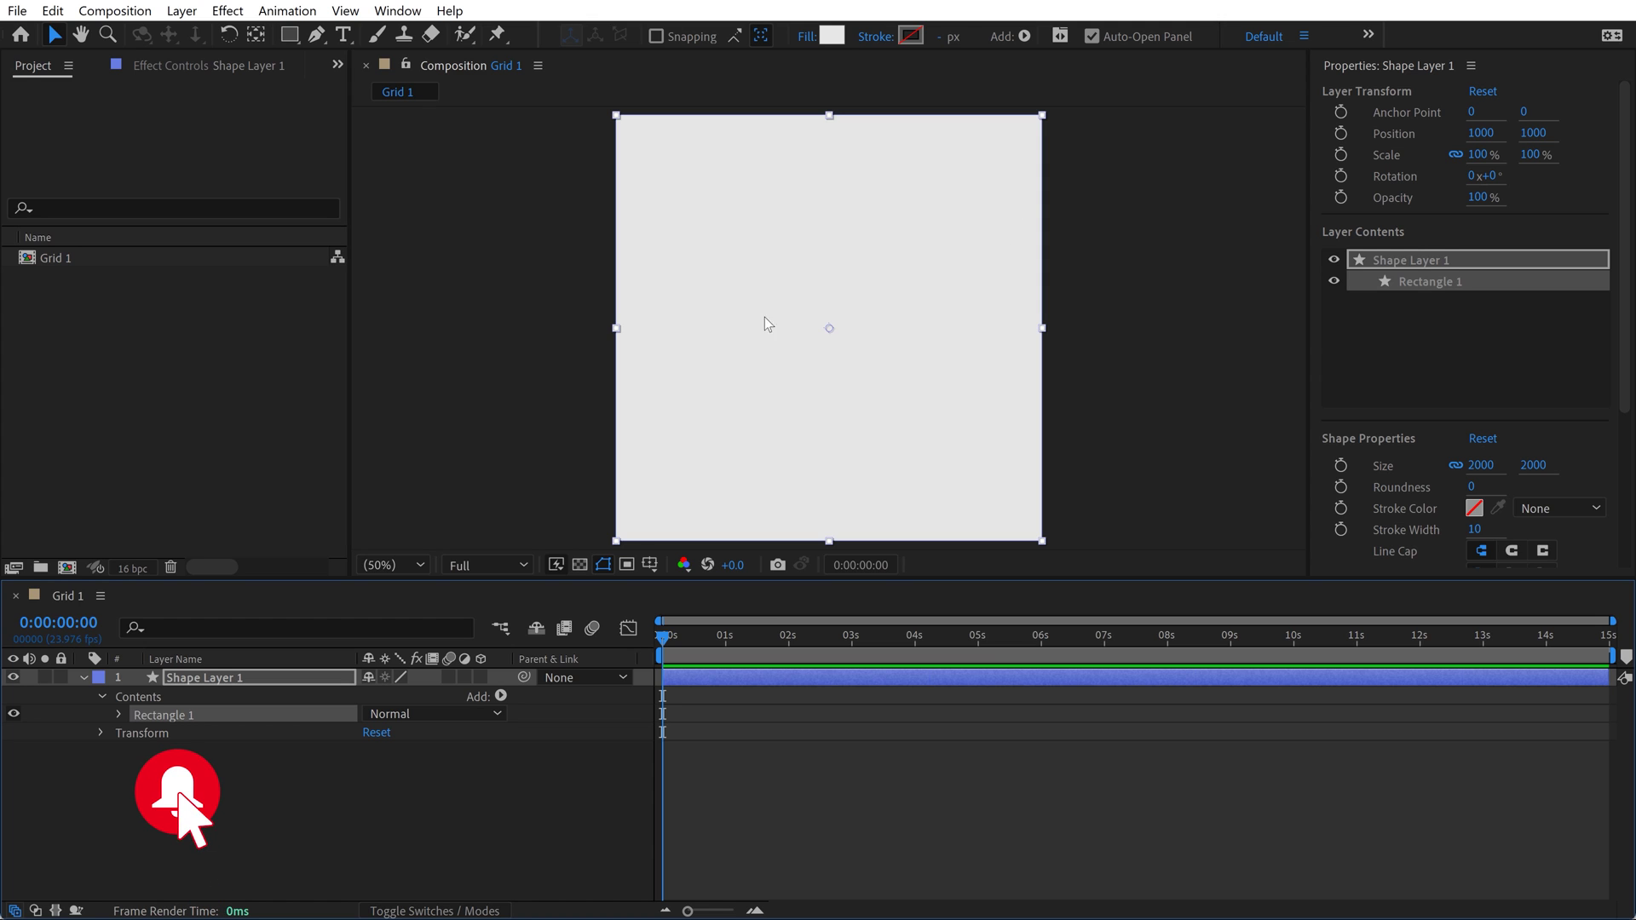
drag(1041, 116, 836, 317)
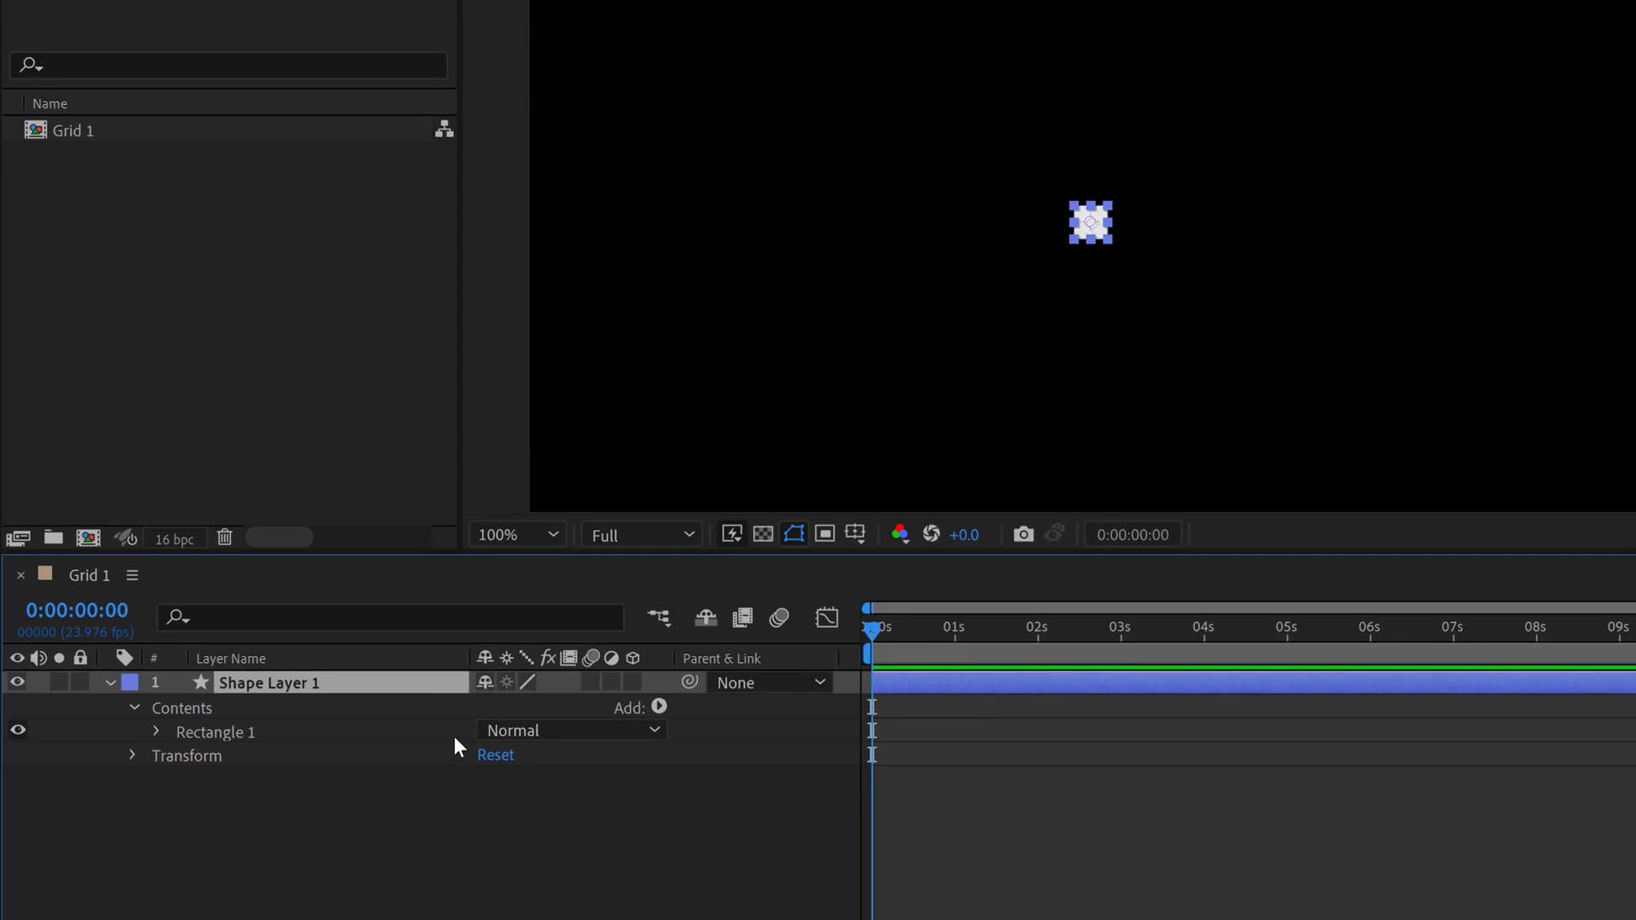
- Rename the square's shape layer to 'Grid 1' and reselect the layer
key(Return)
text(Grid 1)
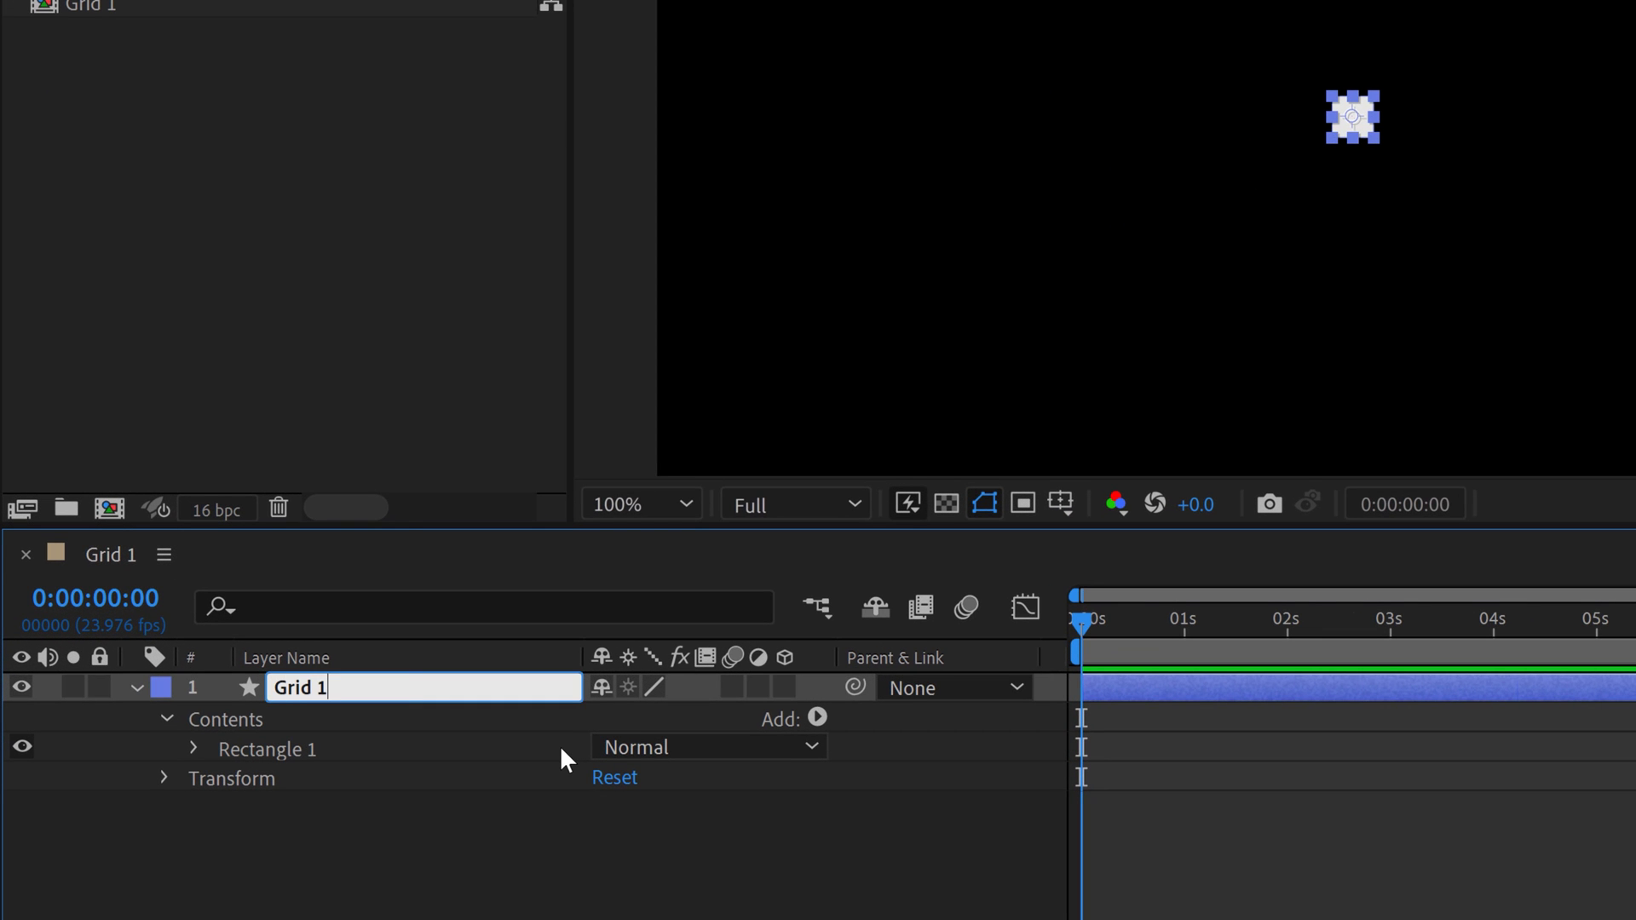
click(817, 717)
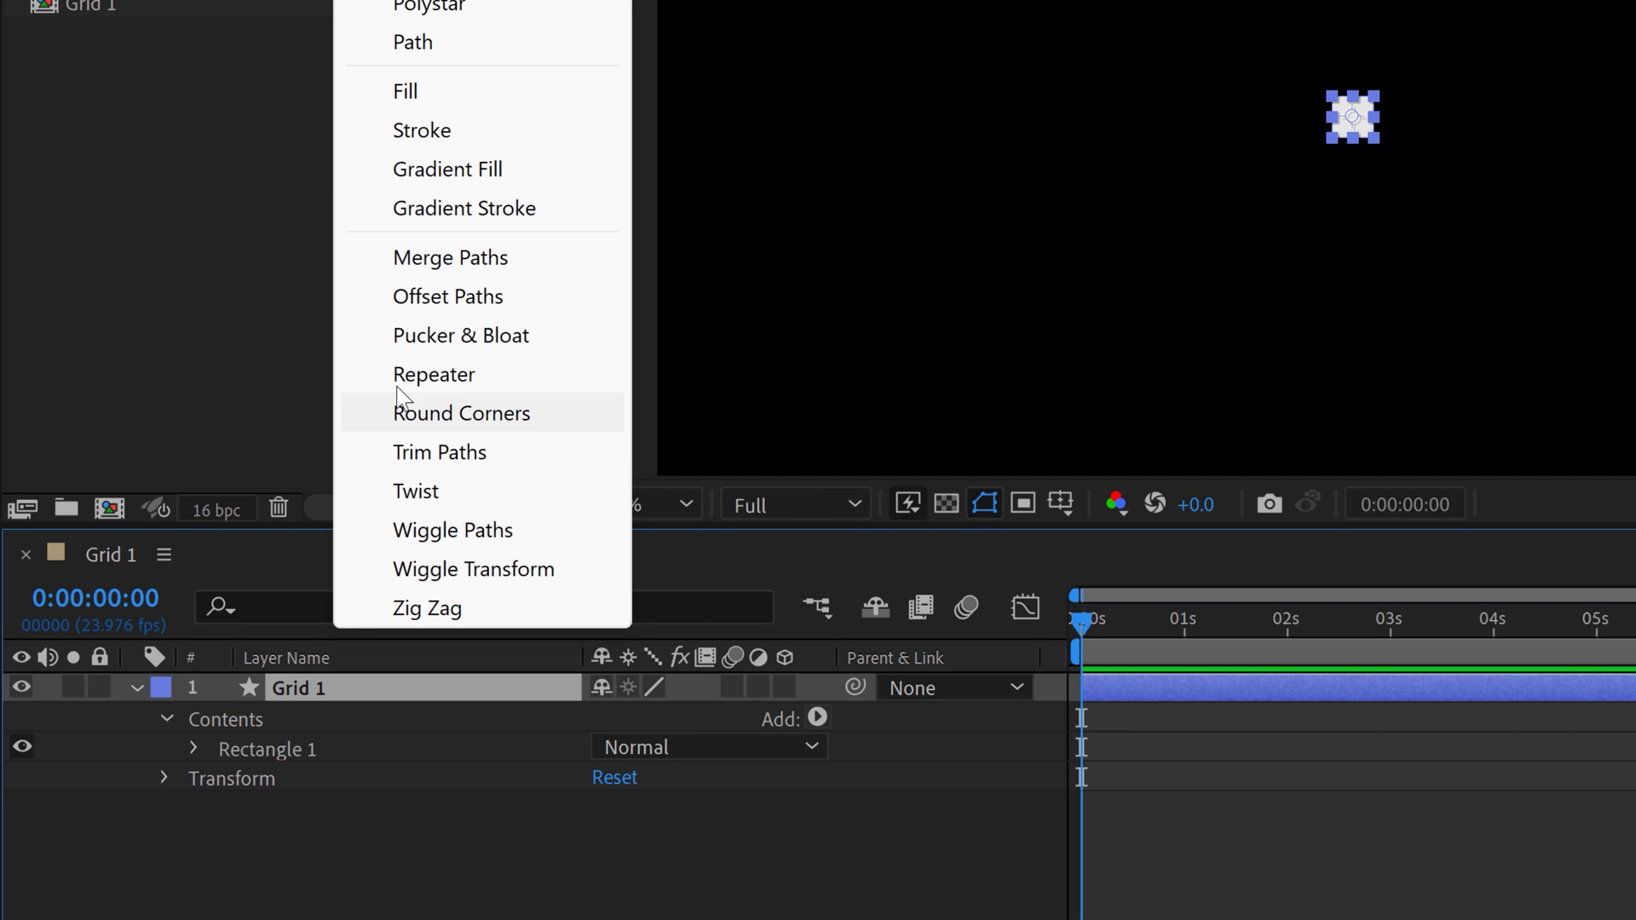
click(357, 801)
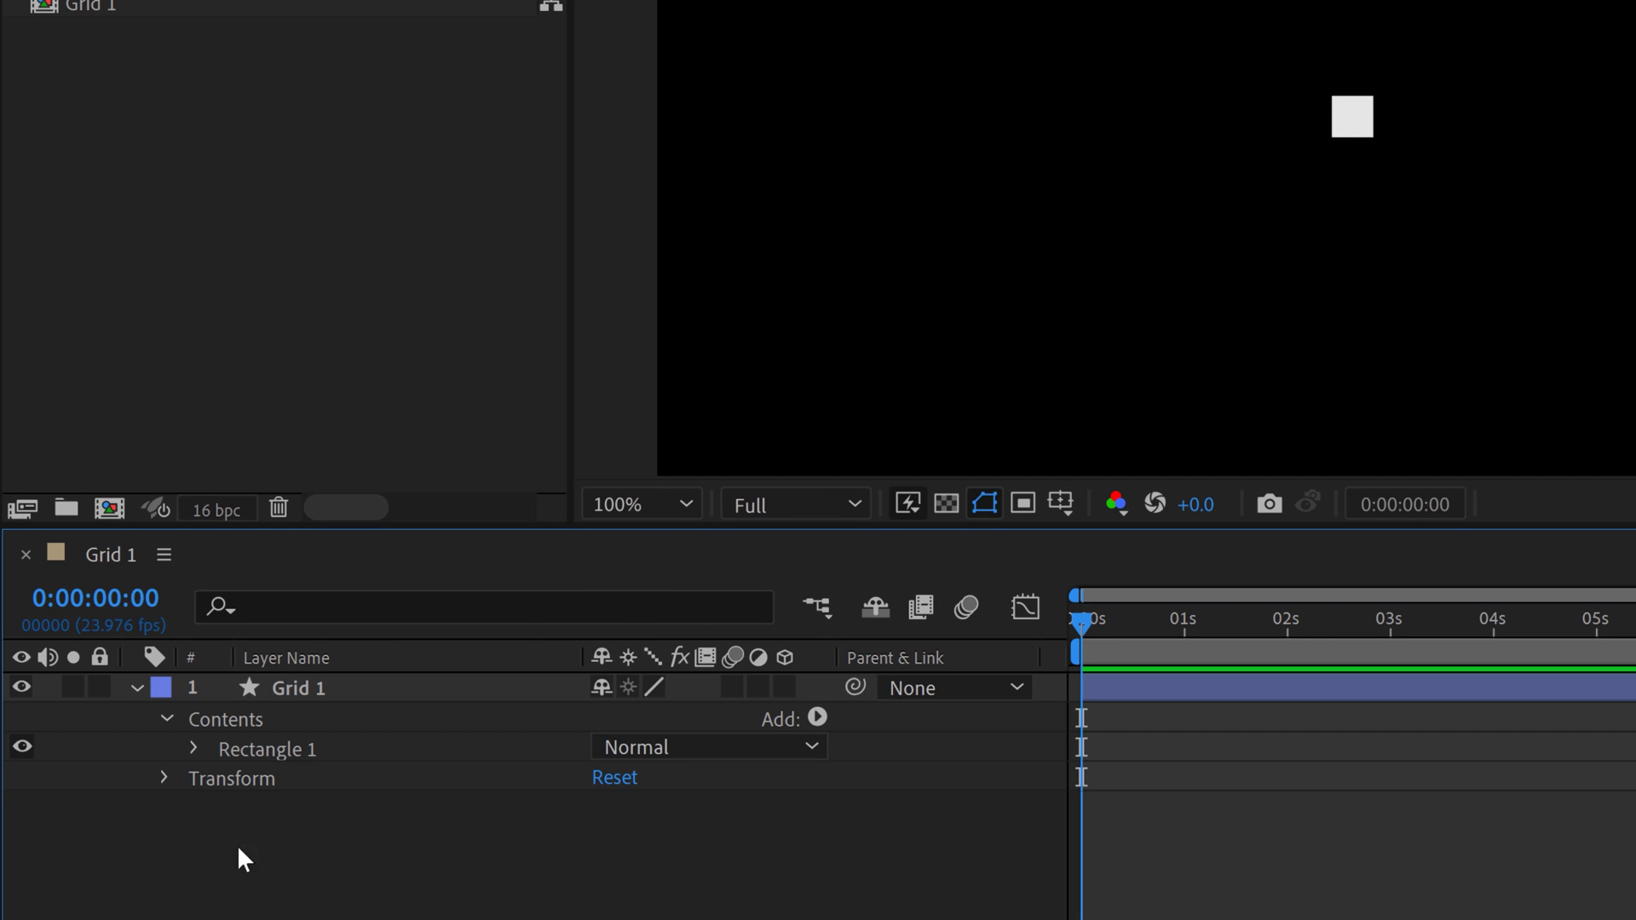
click(258, 748)
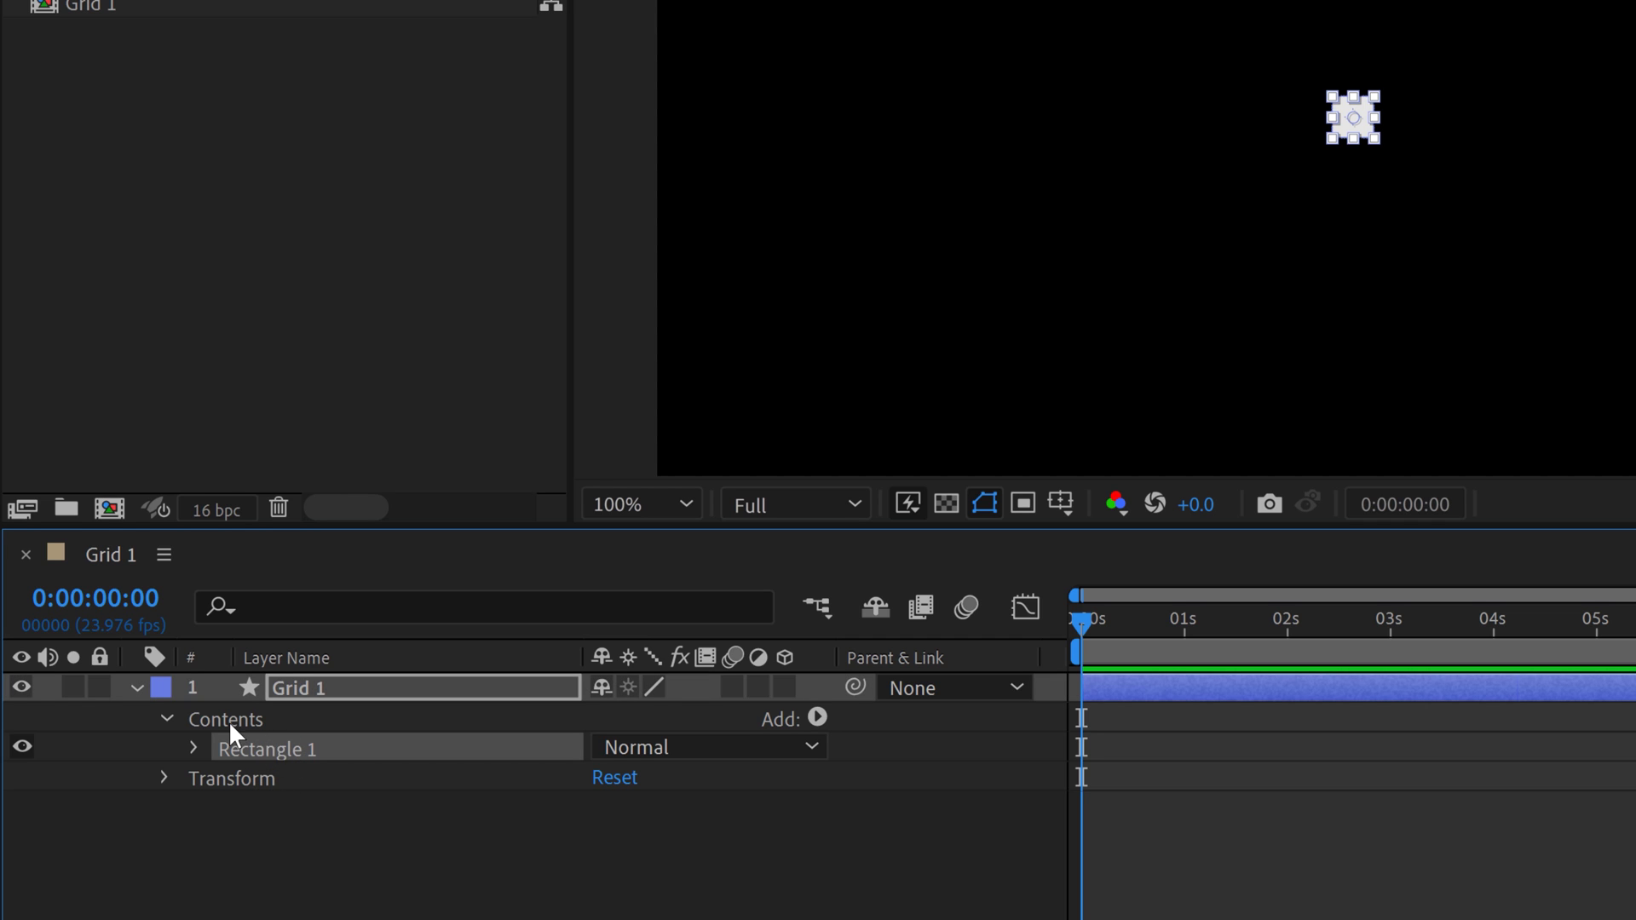
click(300, 687)
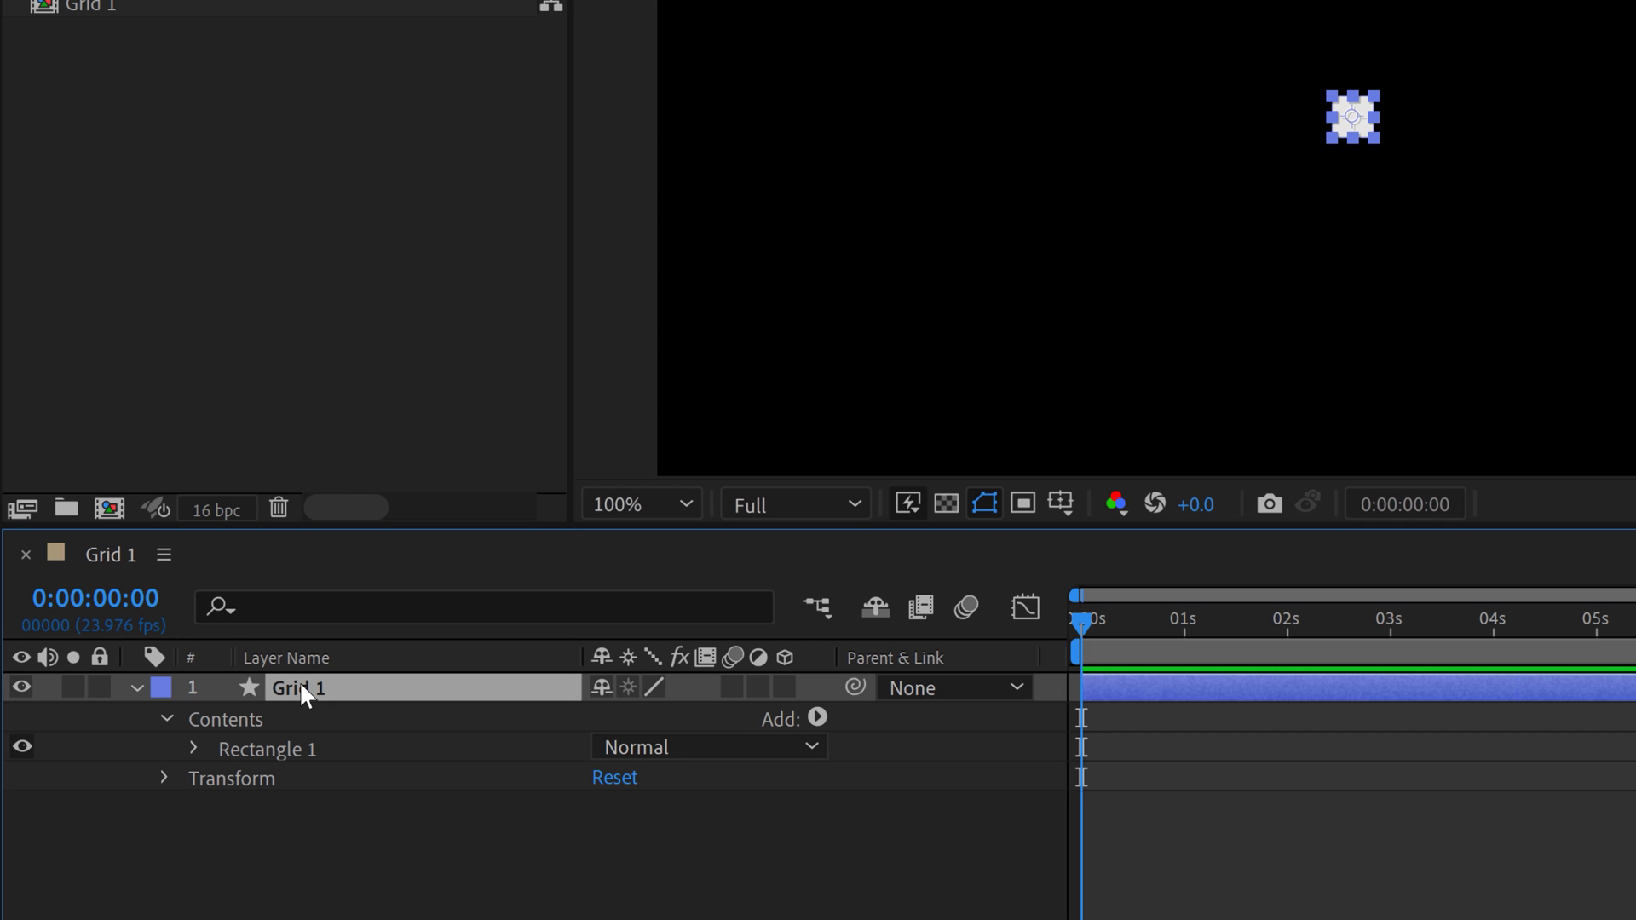
- Add a Repeater to Grid 1 with Transform Position X 113 and Copies 6
click(818, 719)
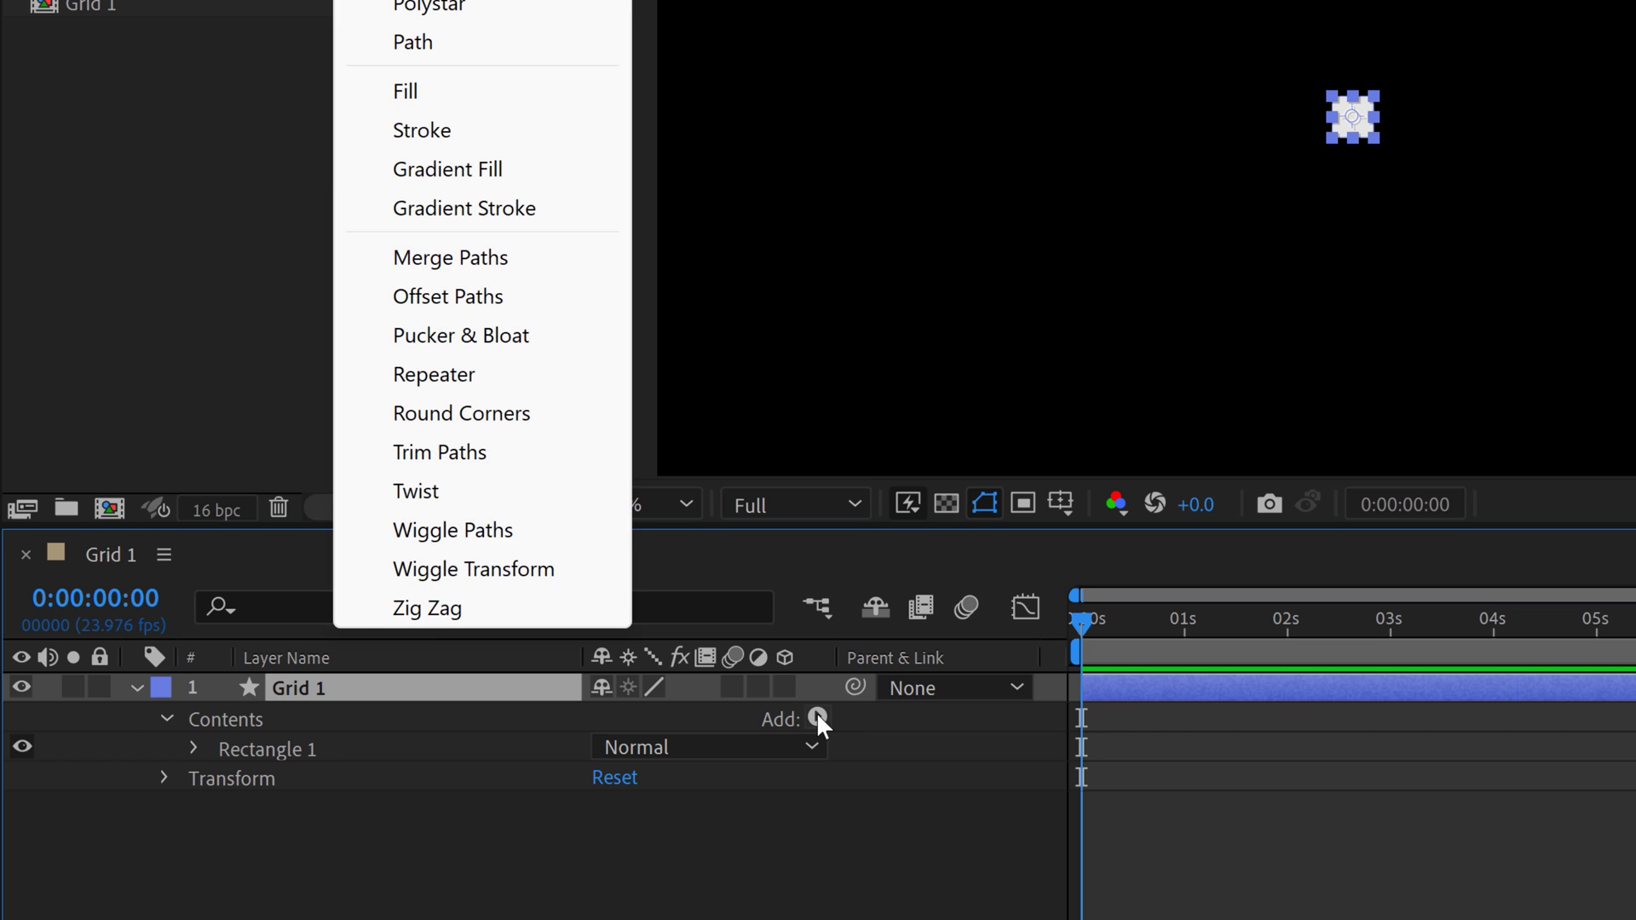
click(488, 376)
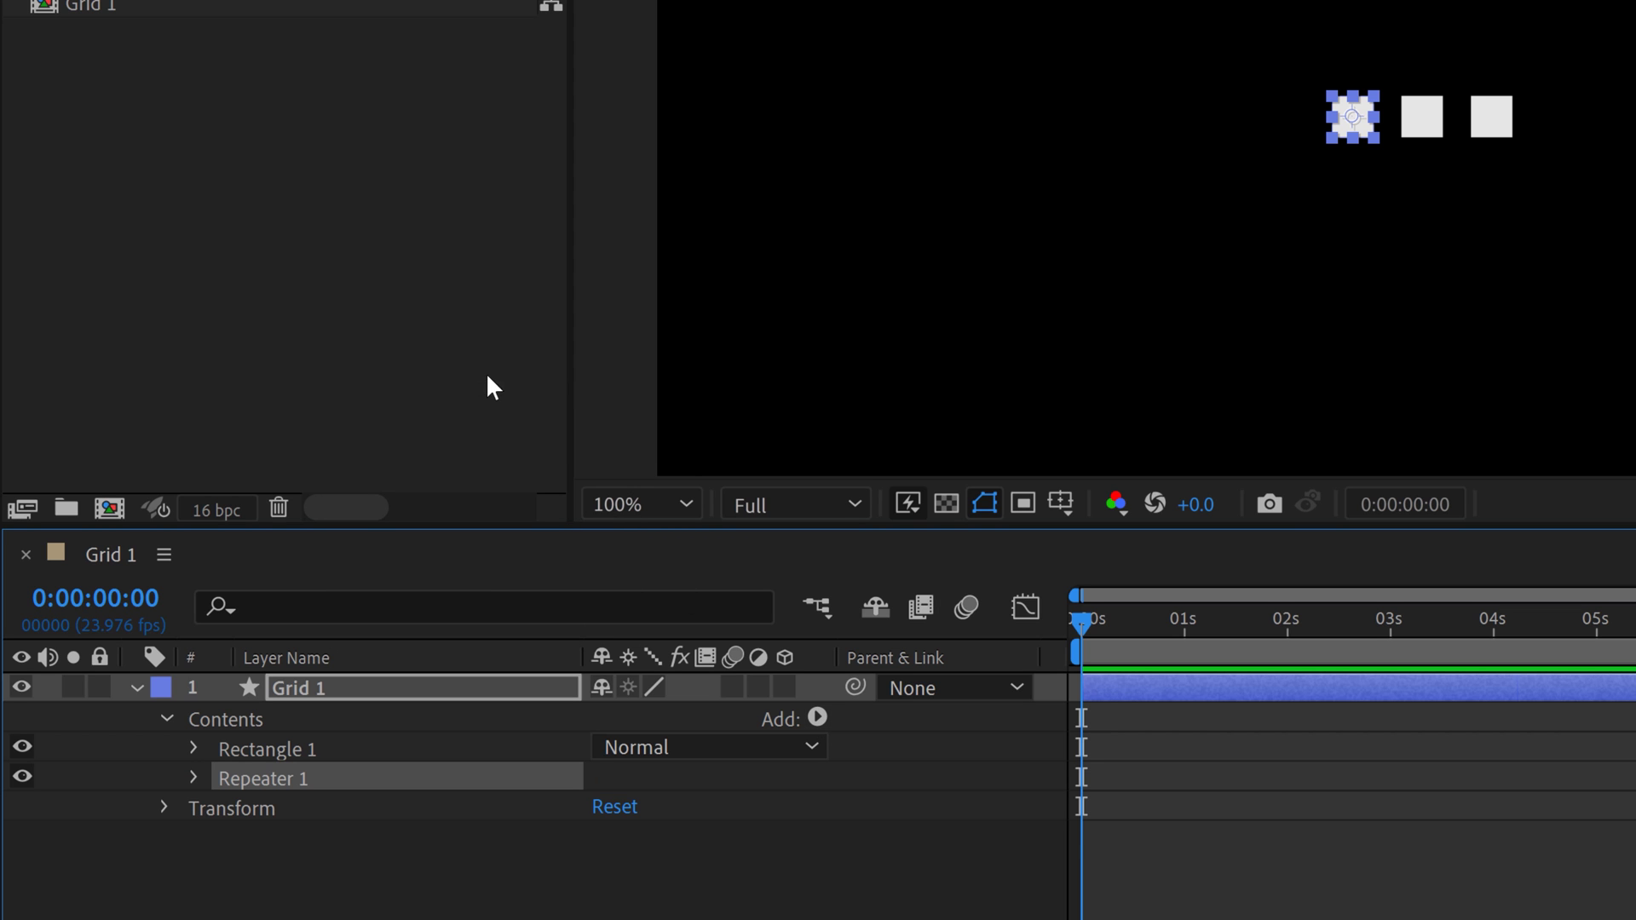
click(192, 777)
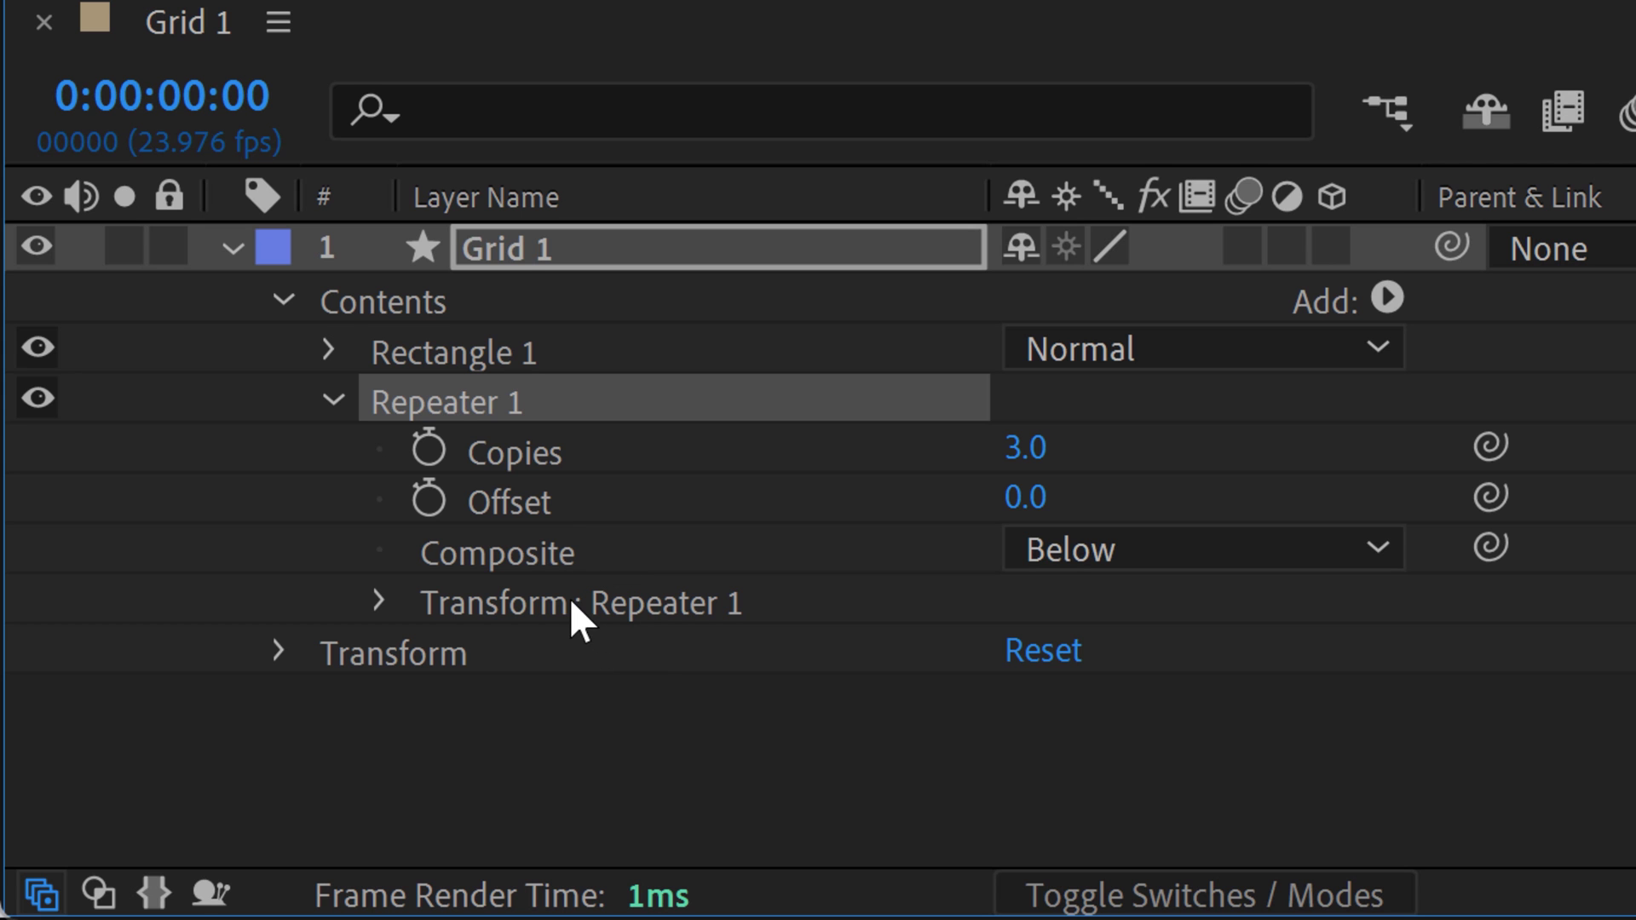
click(379, 602)
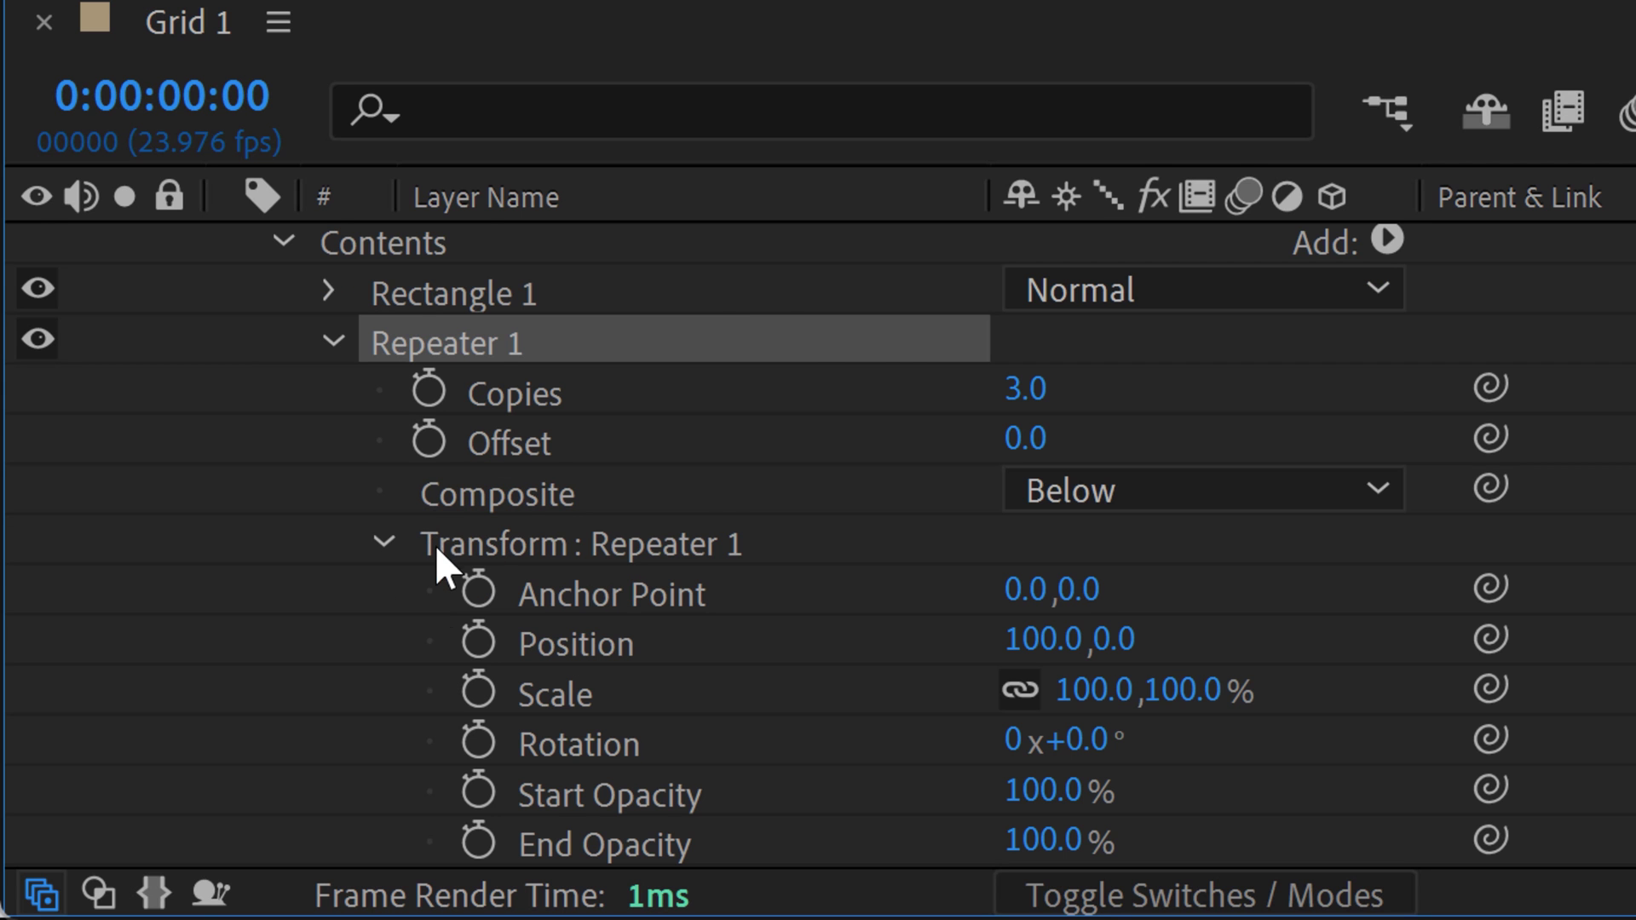
scroll(654, 610, down, 1)
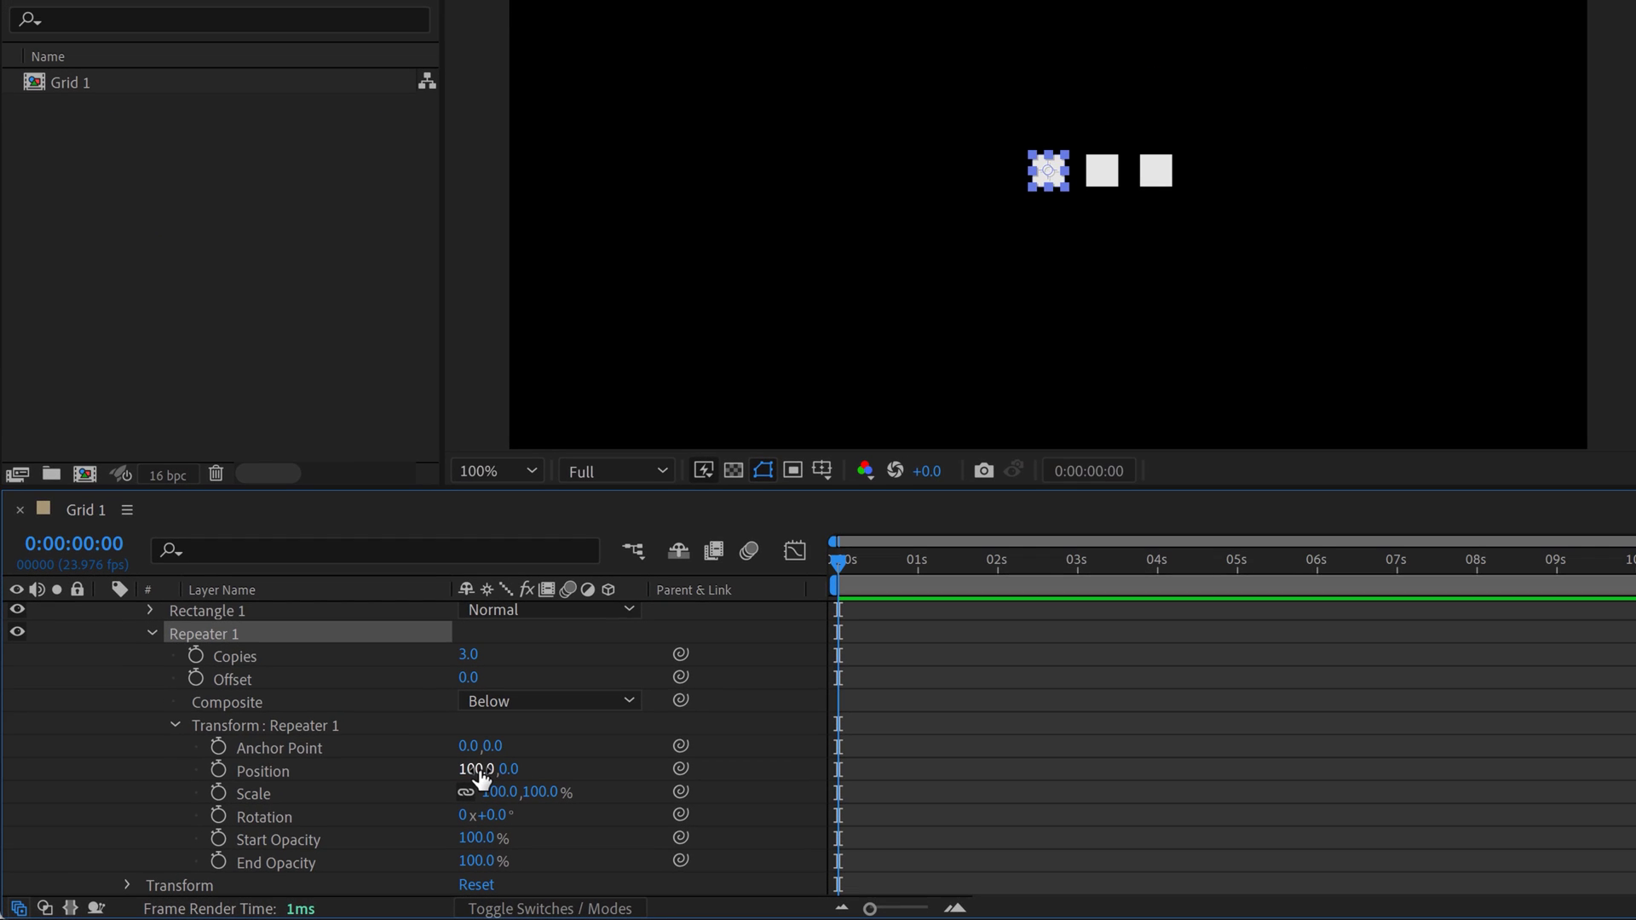
drag(482, 775, 430, 768)
drag(467, 658, 500, 656)
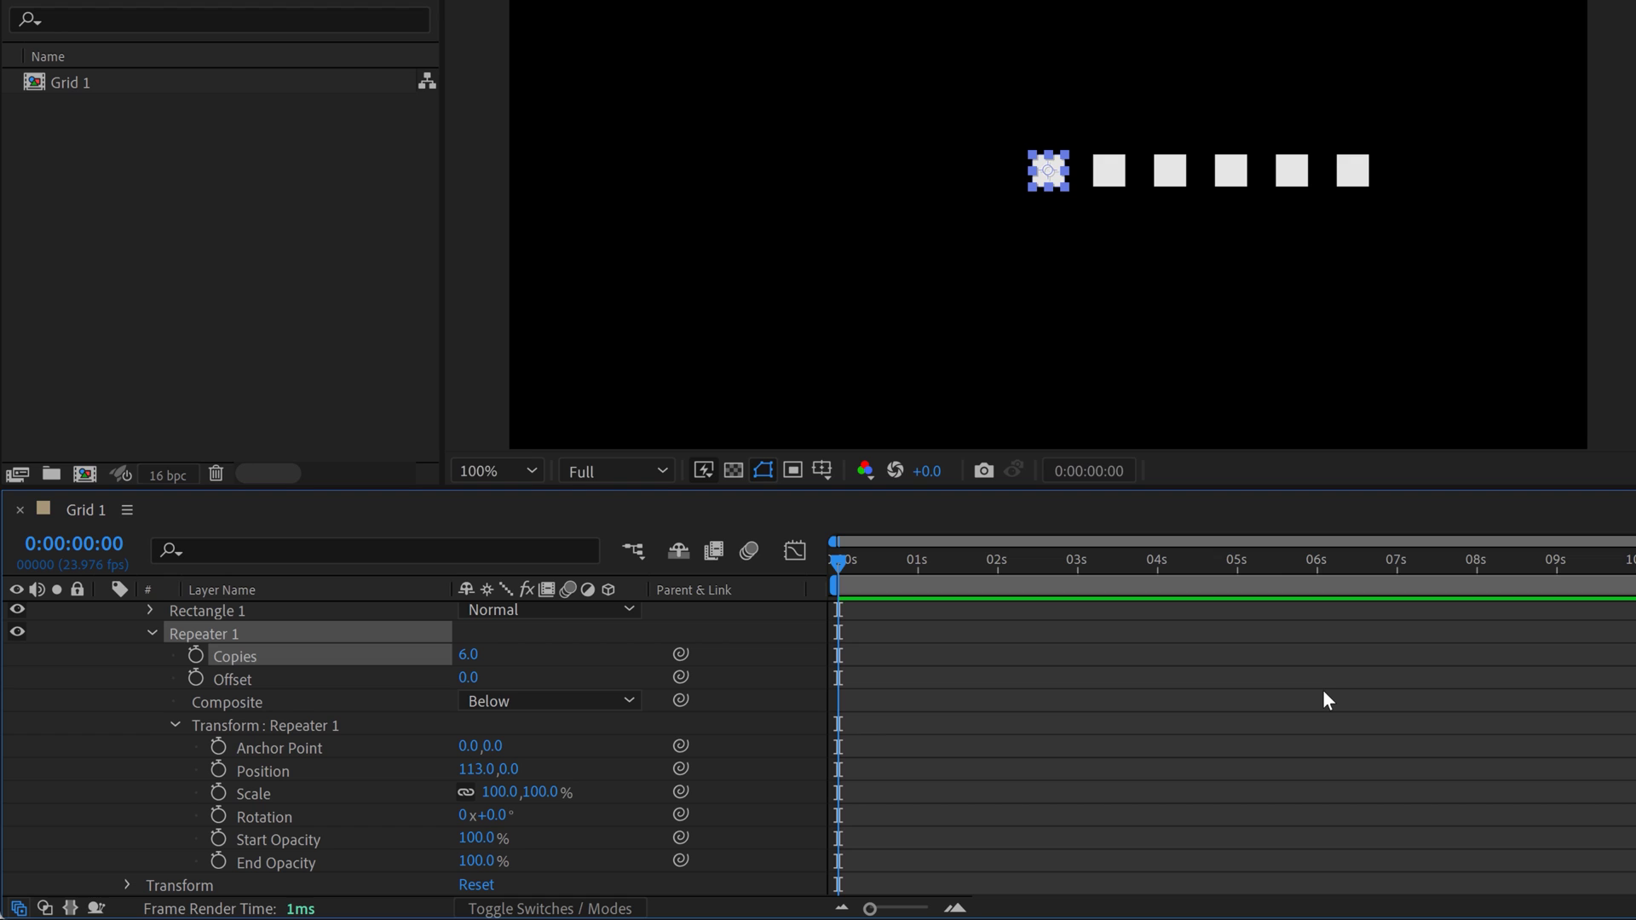
key(comma)
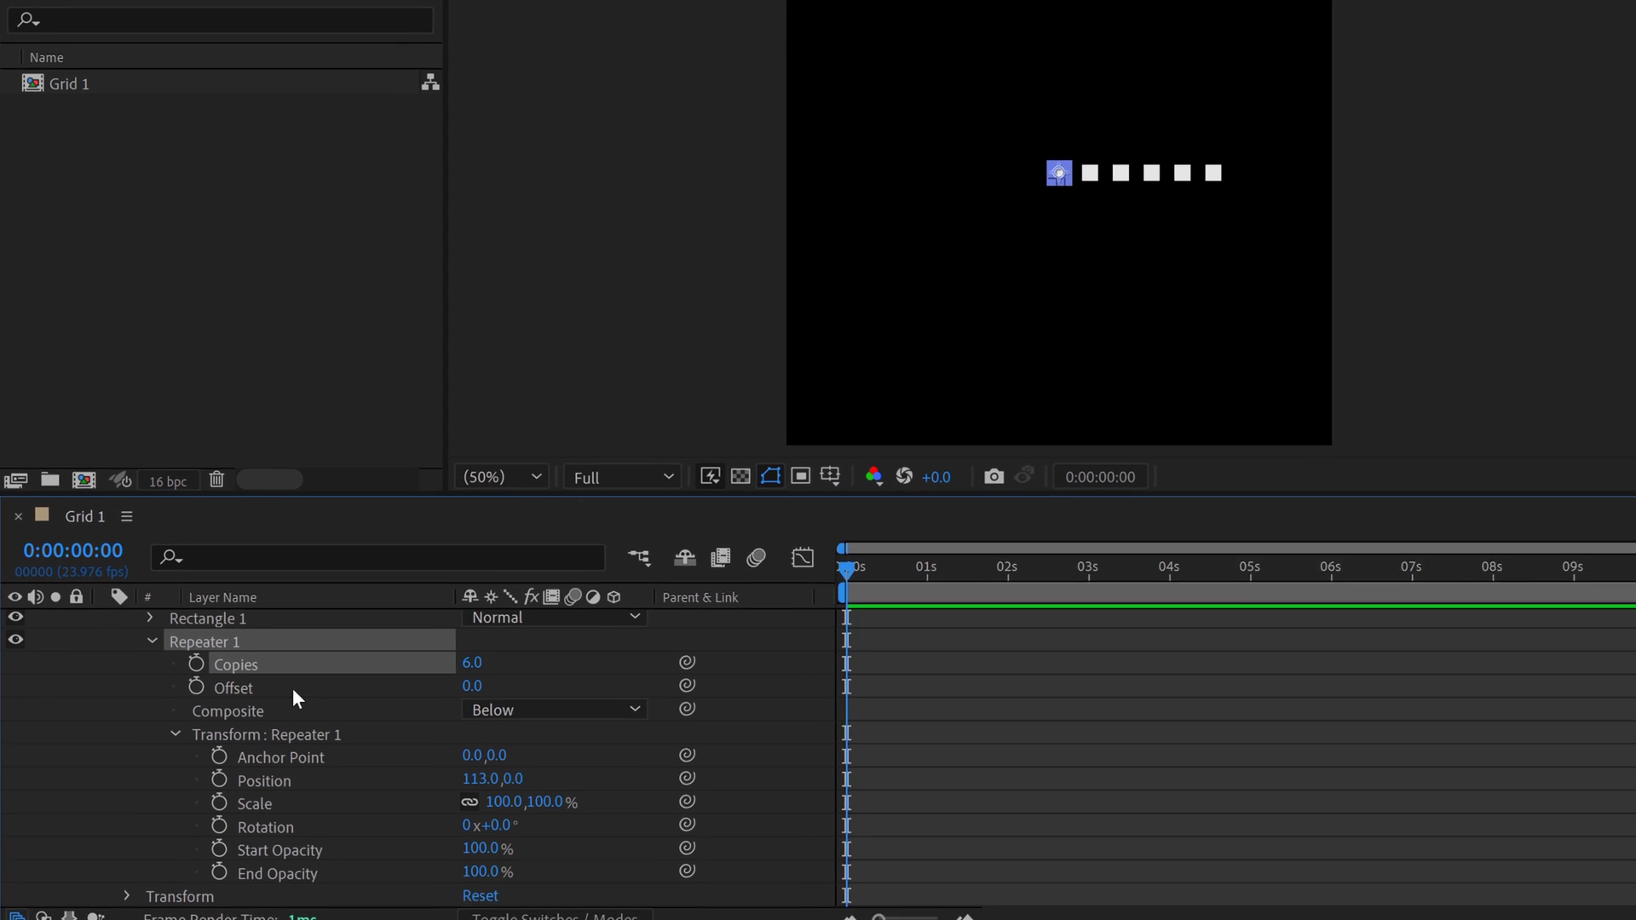
- Set Repeater 1 Copies to 3
click(293, 688)
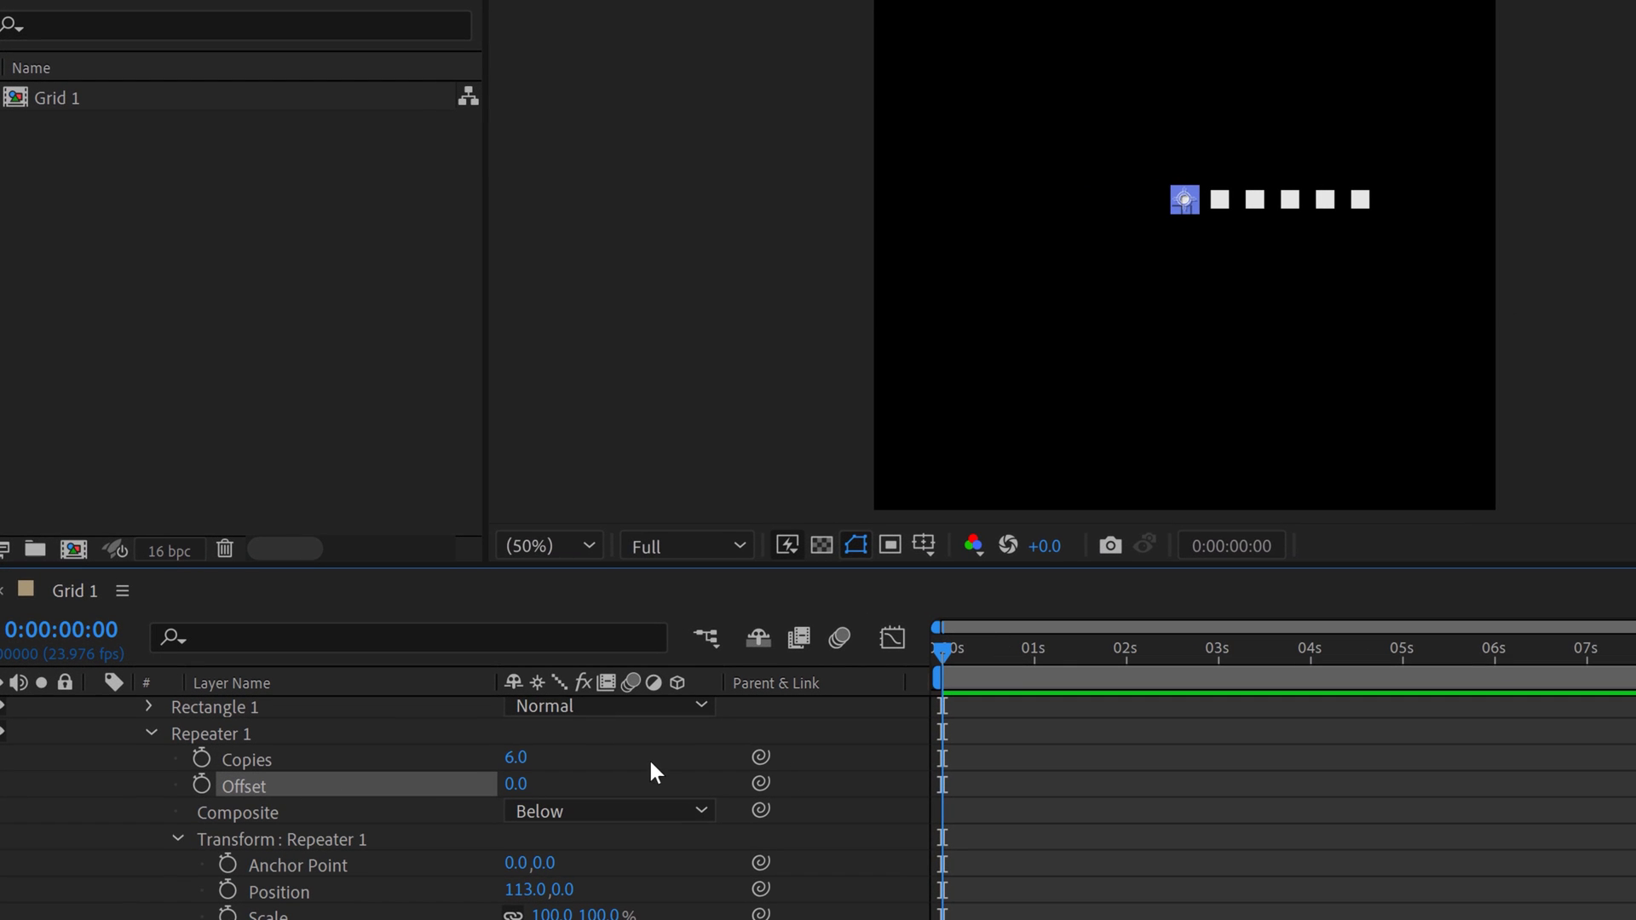
click(522, 757)
text(3)
key(Return)
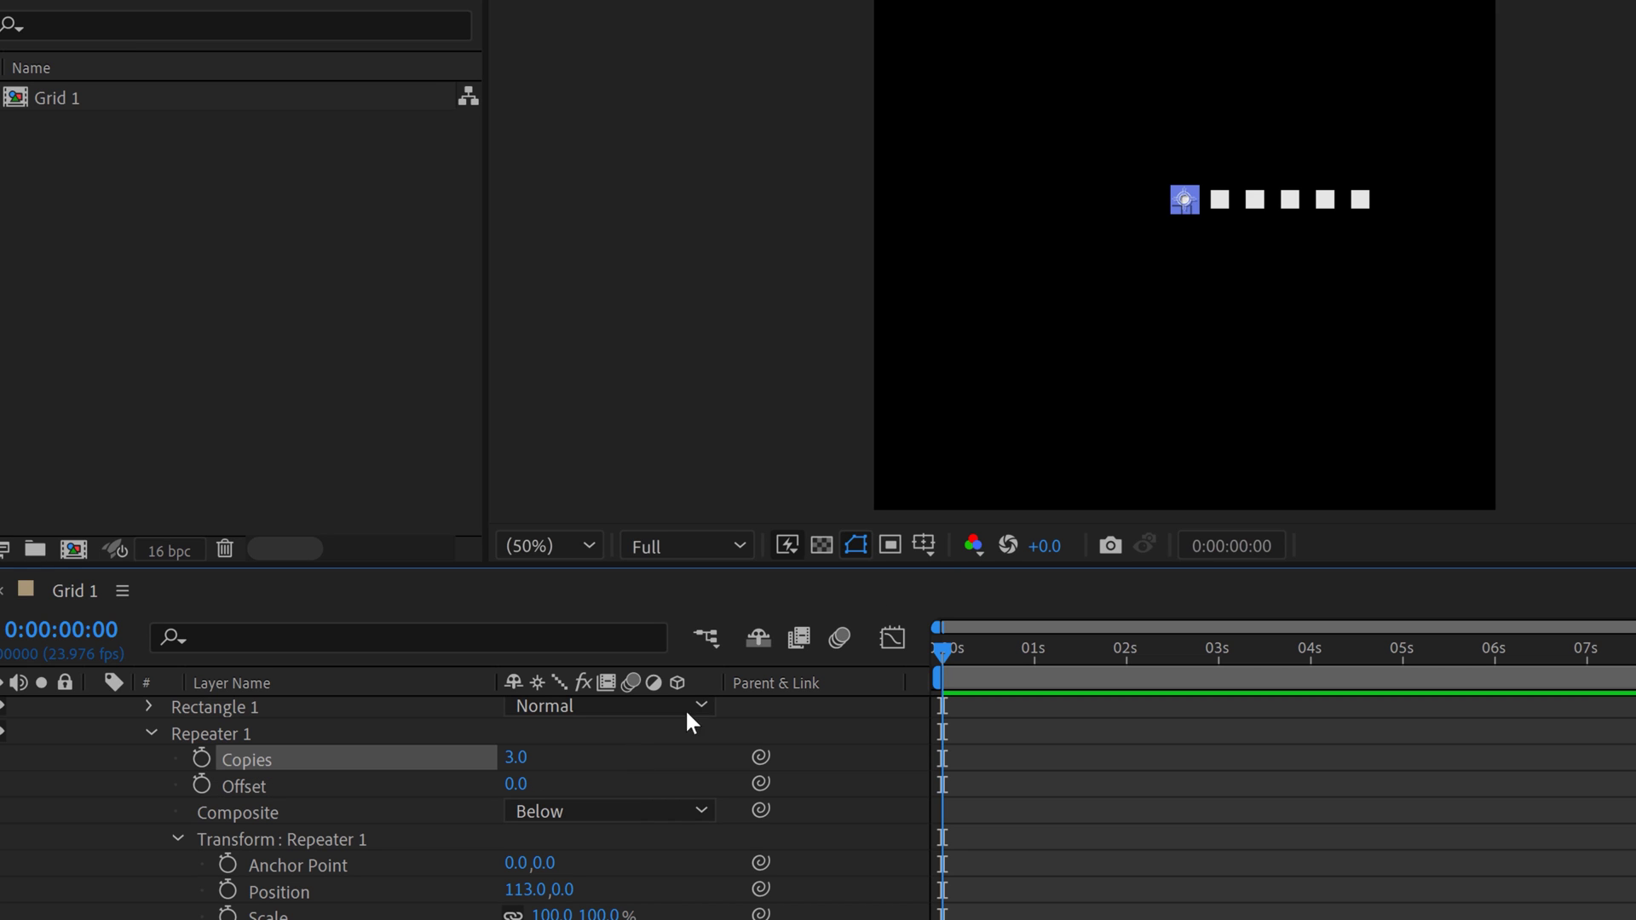
- Set Repeater 1 Offset to -1 to centre the three squares, then reselect Grid 1
scroll(1198, 220, up, 2)
scroll(1203, 216, up, 1)
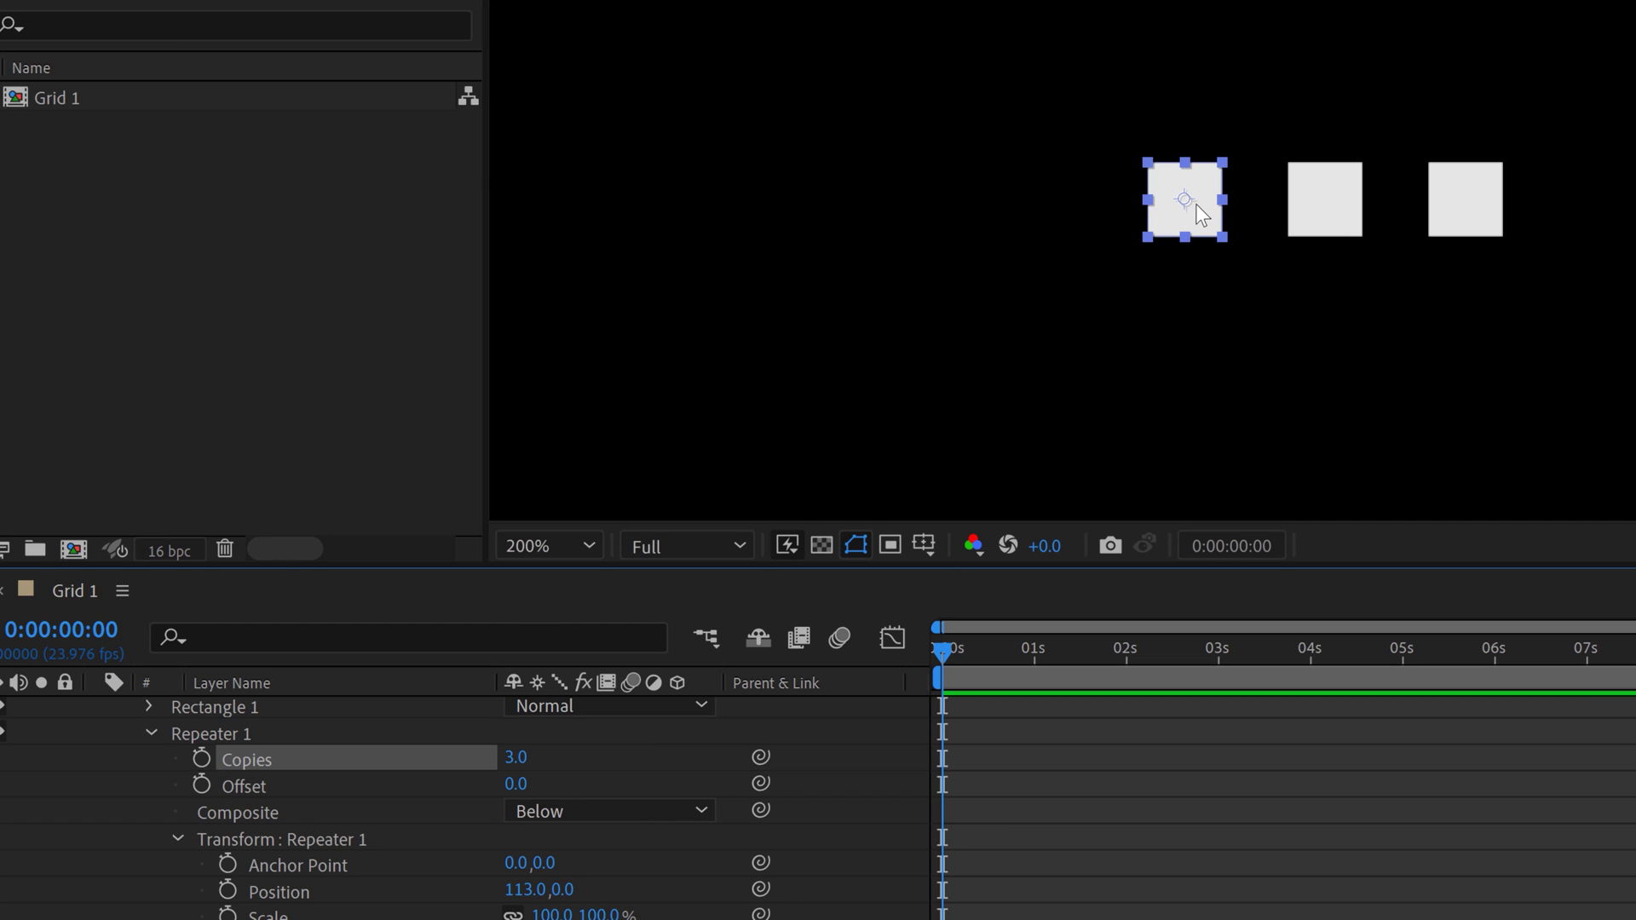
click(516, 783)
text(-1)
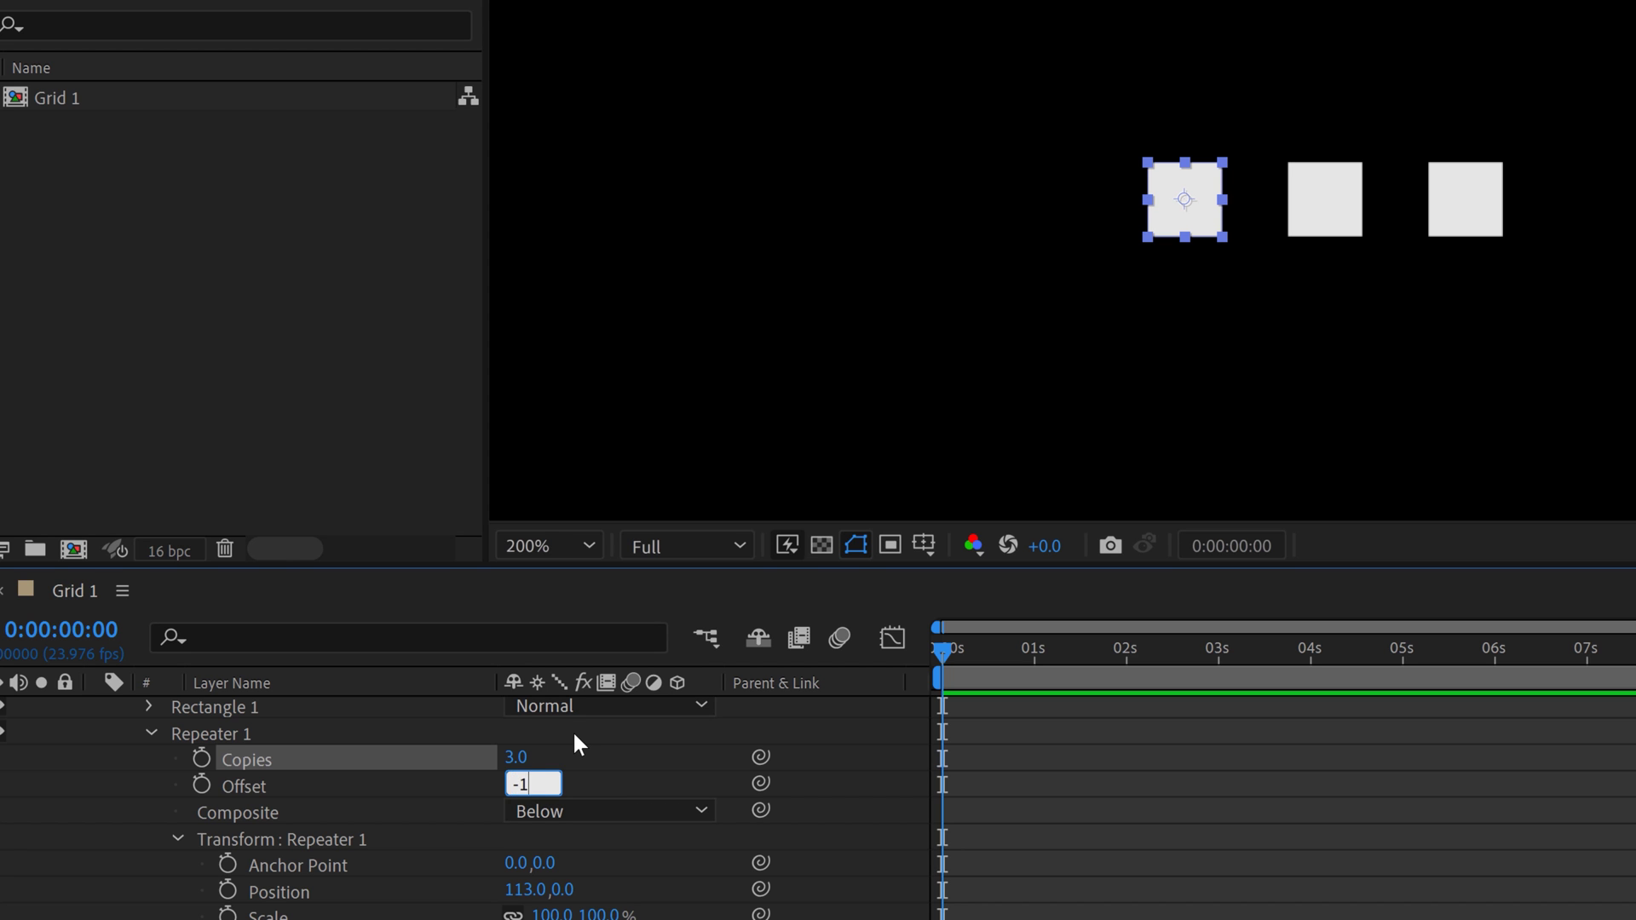
key(Return)
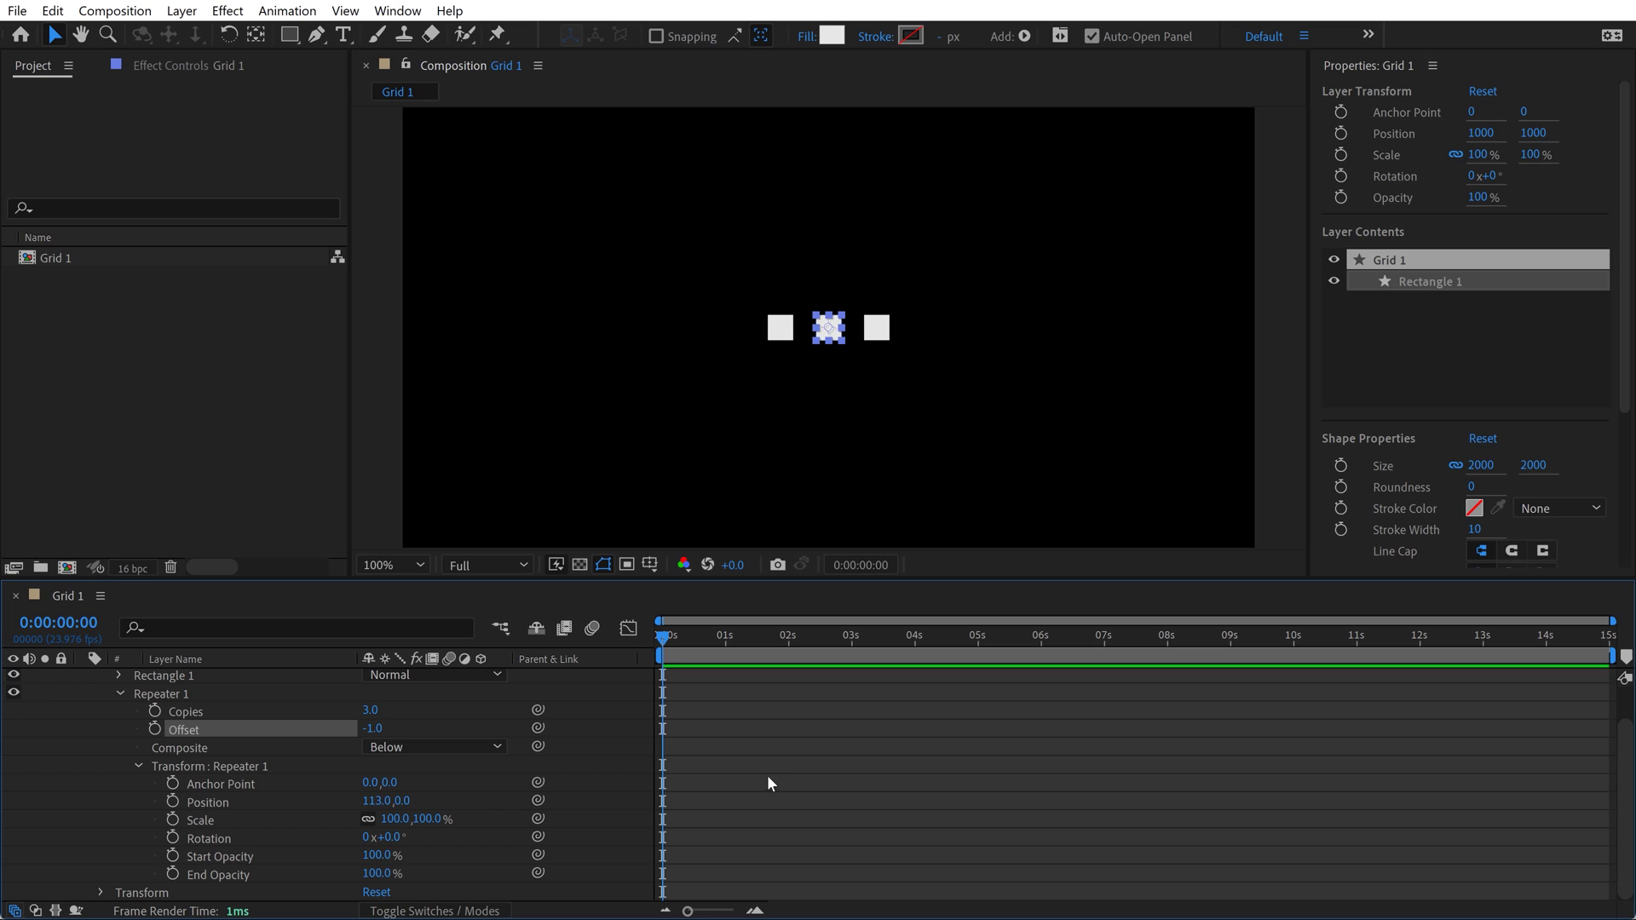
click(769, 783)
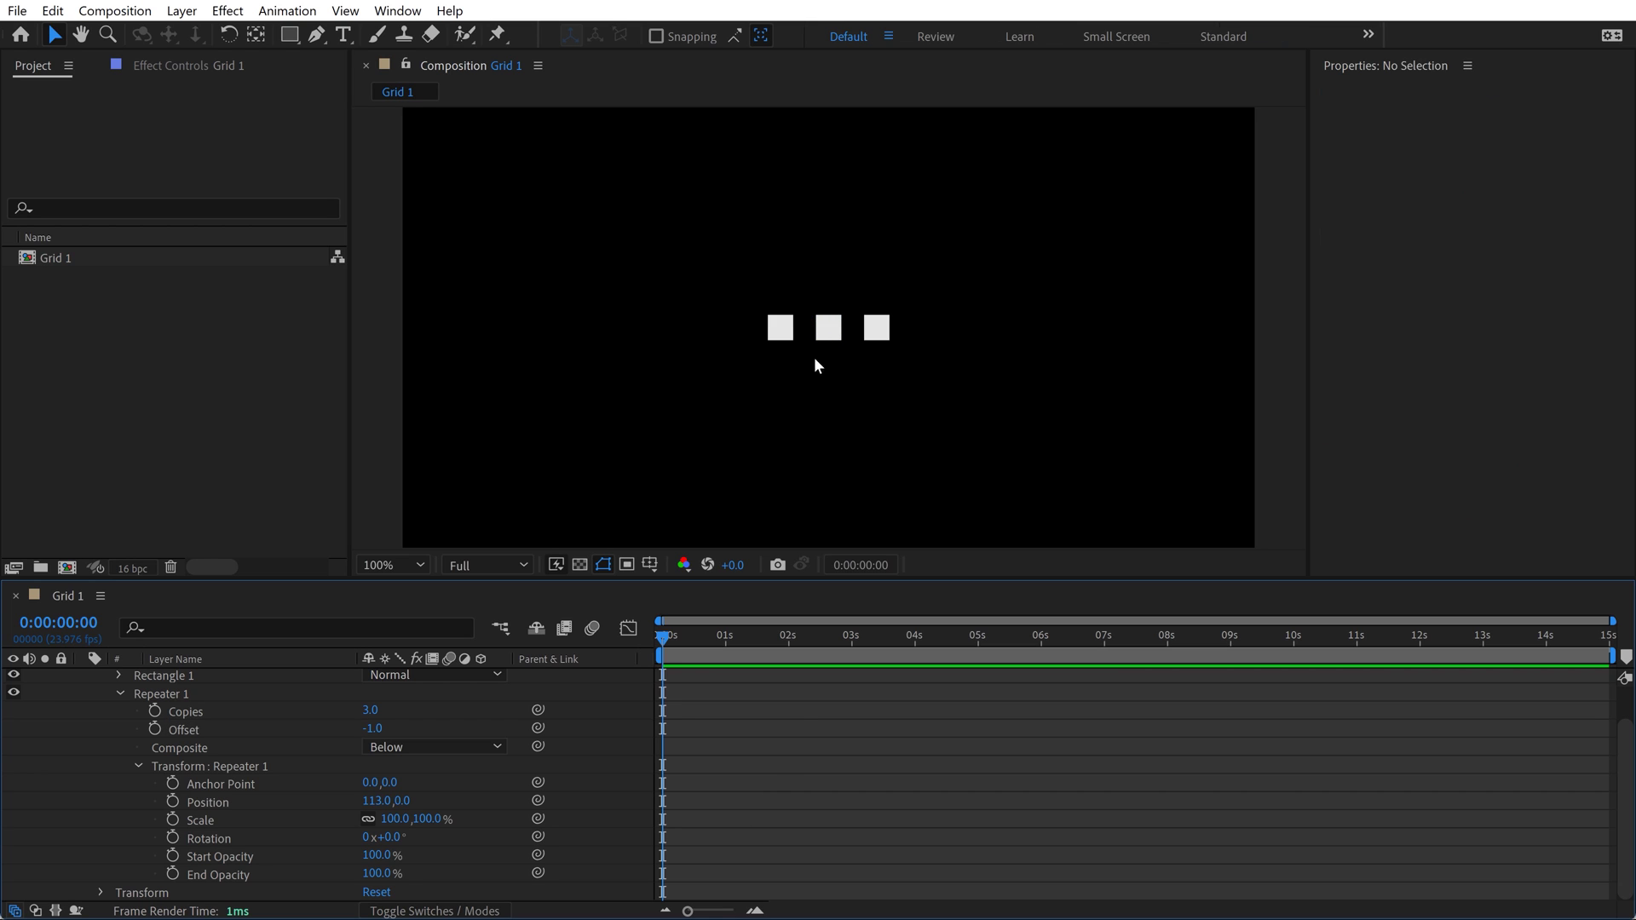
click(831, 331)
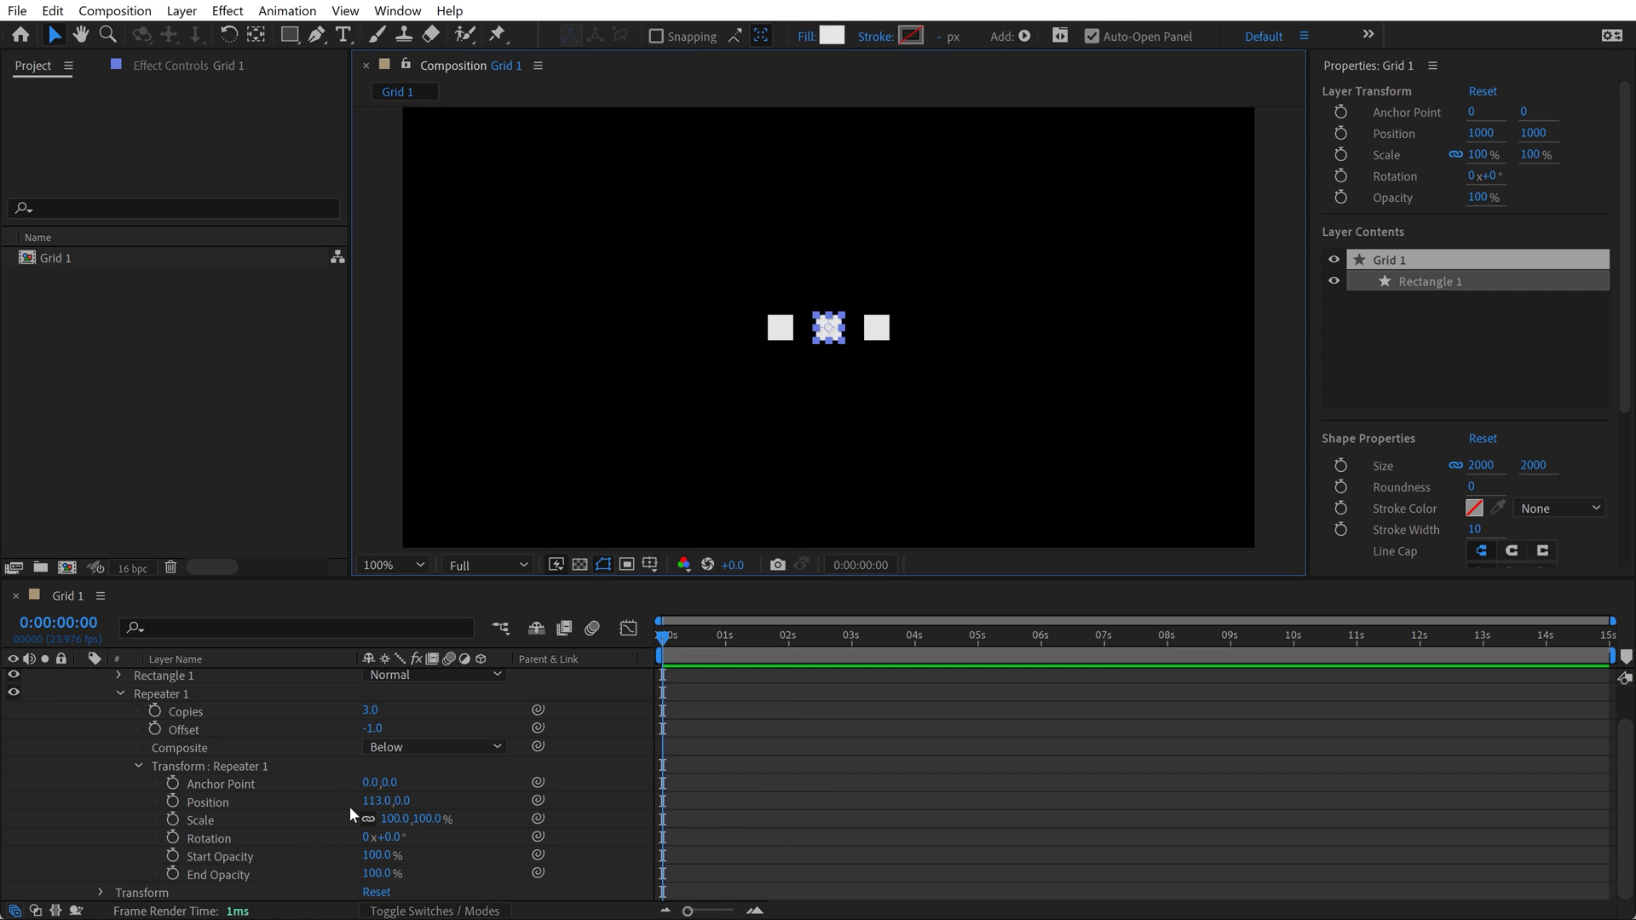
- Space Repeater 1 copies 262 px apart, raise Copies to 8, and pick-whip Offset to Copies
drag(372, 808, 511, 807)
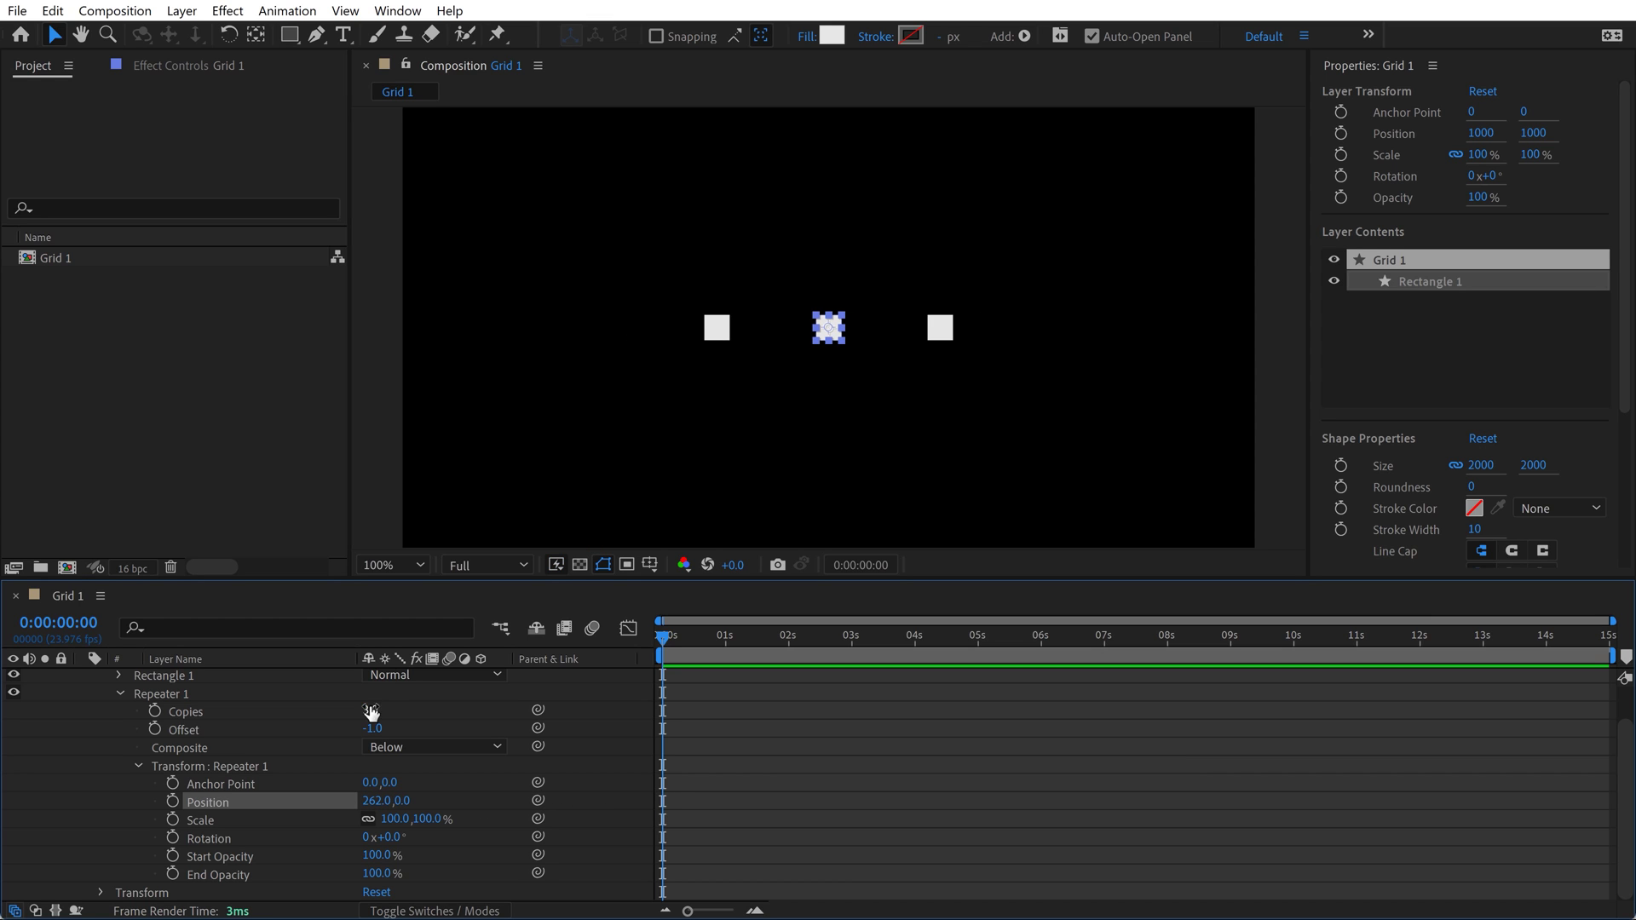
drag(370, 710, 375, 710)
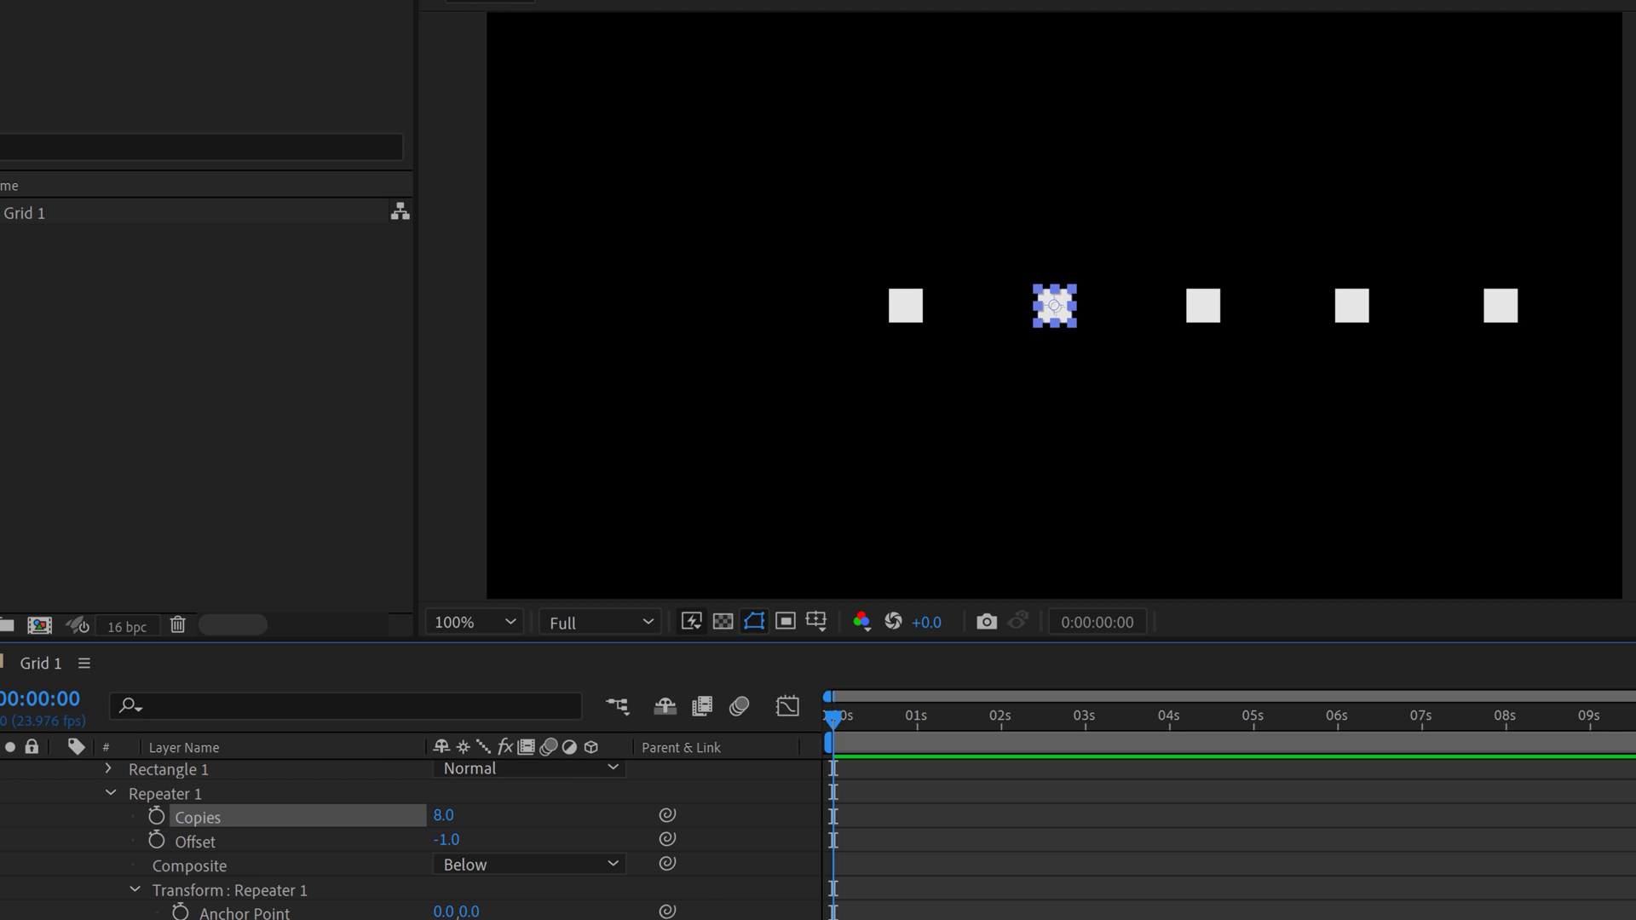
drag(667, 839, 203, 814)
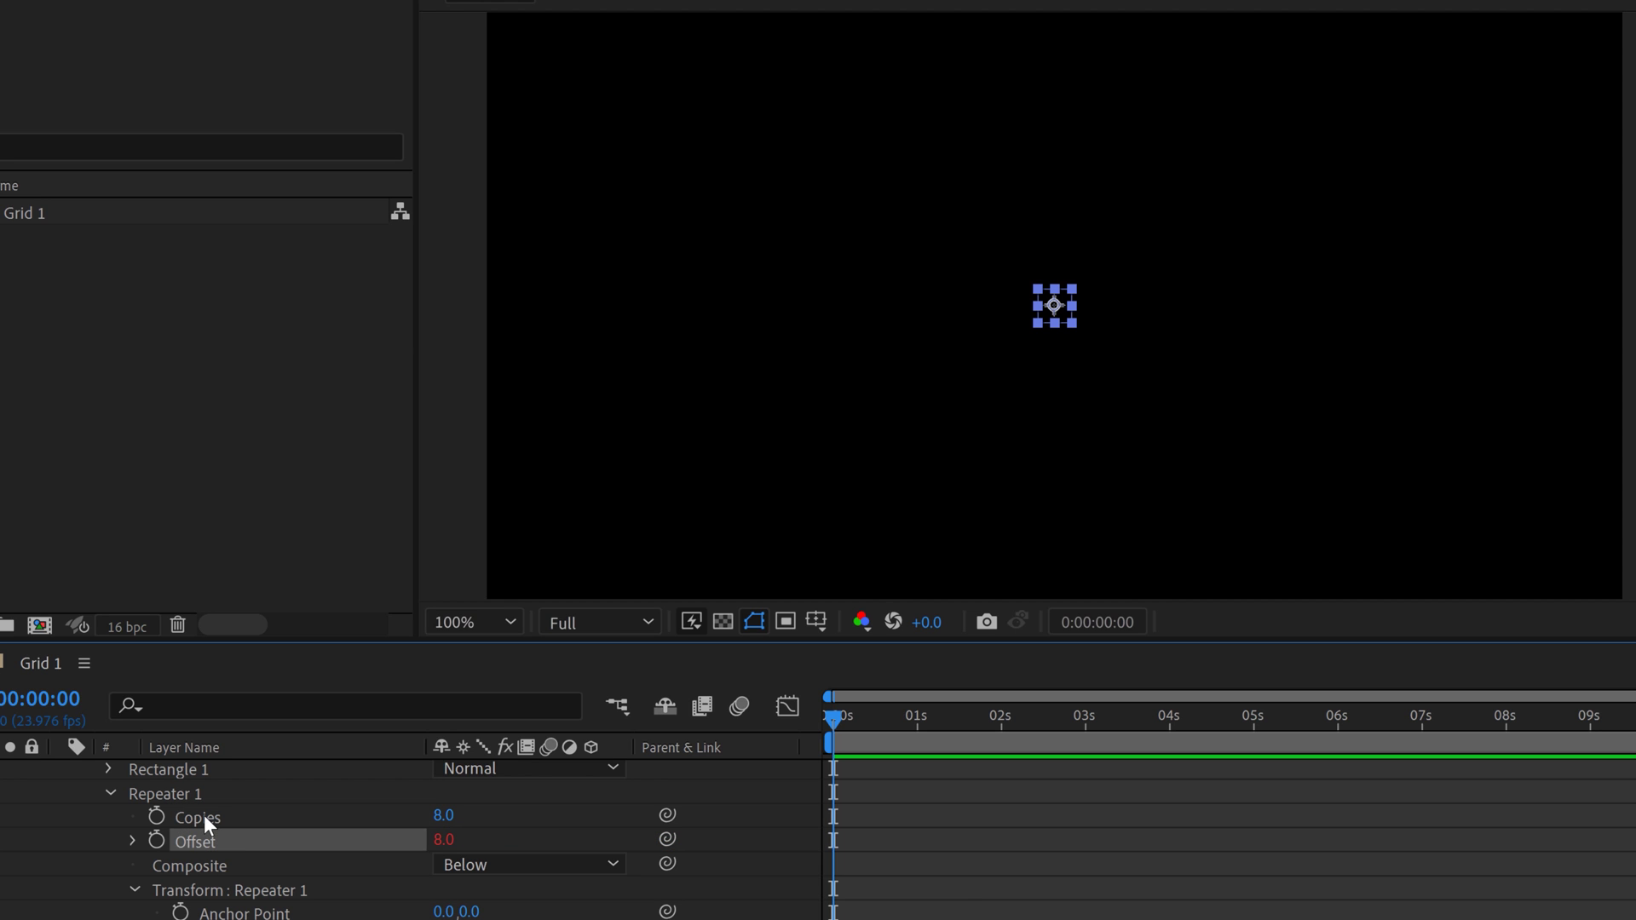
- Wrap the Offset expression as (content("Repeater 1").copies-1)/-2, centring the eight squares
click(133, 840)
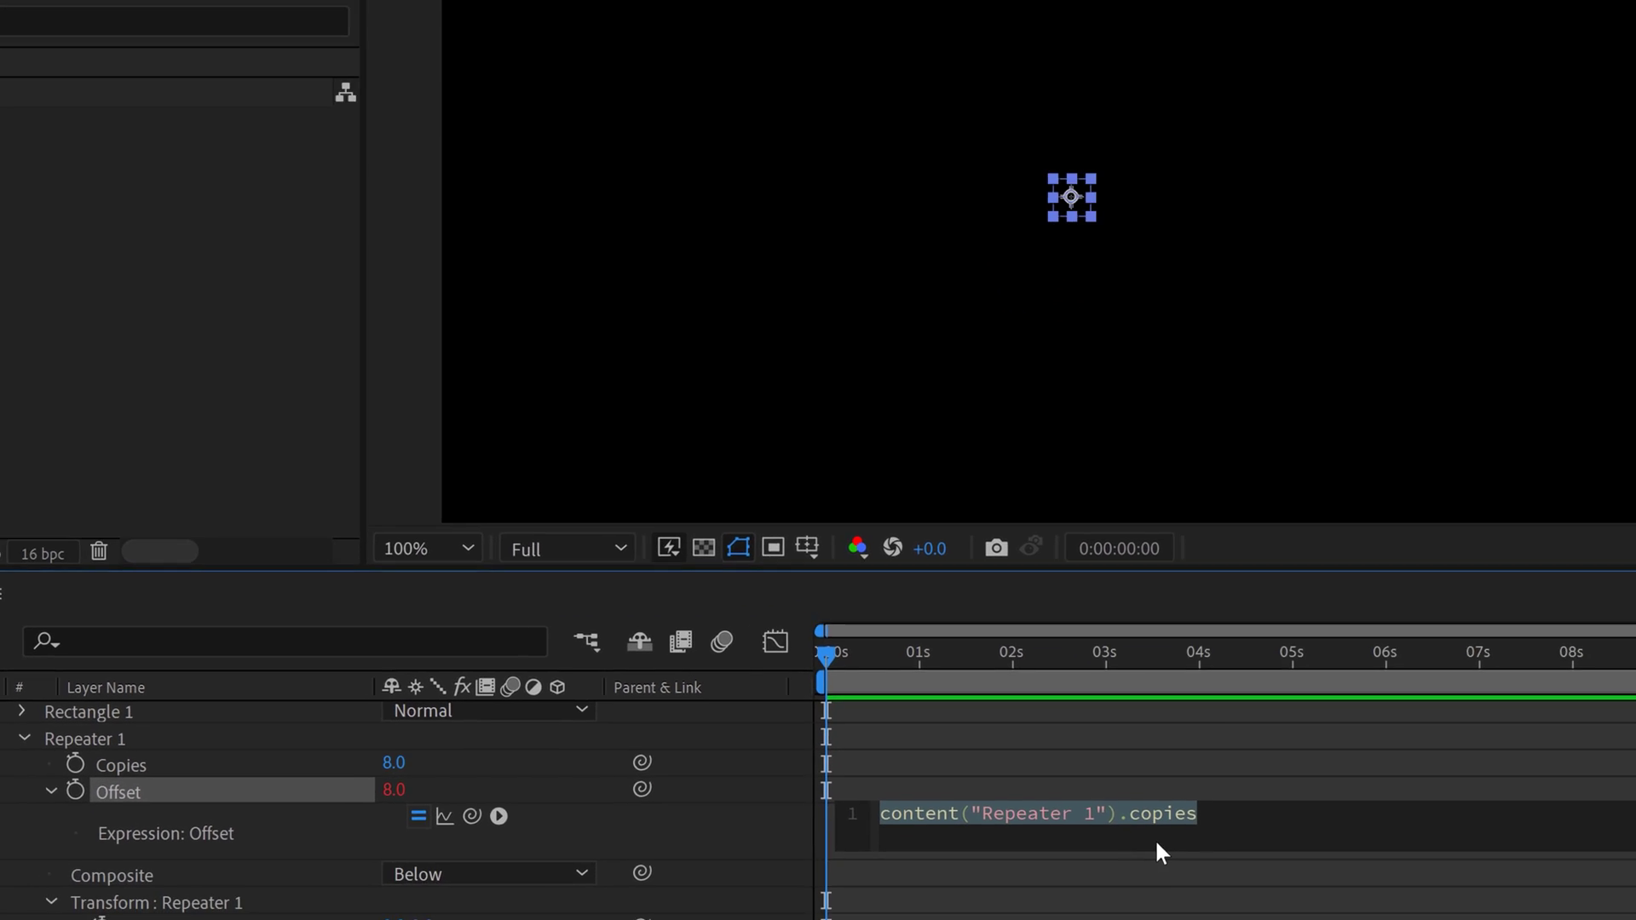
click(1280, 808)
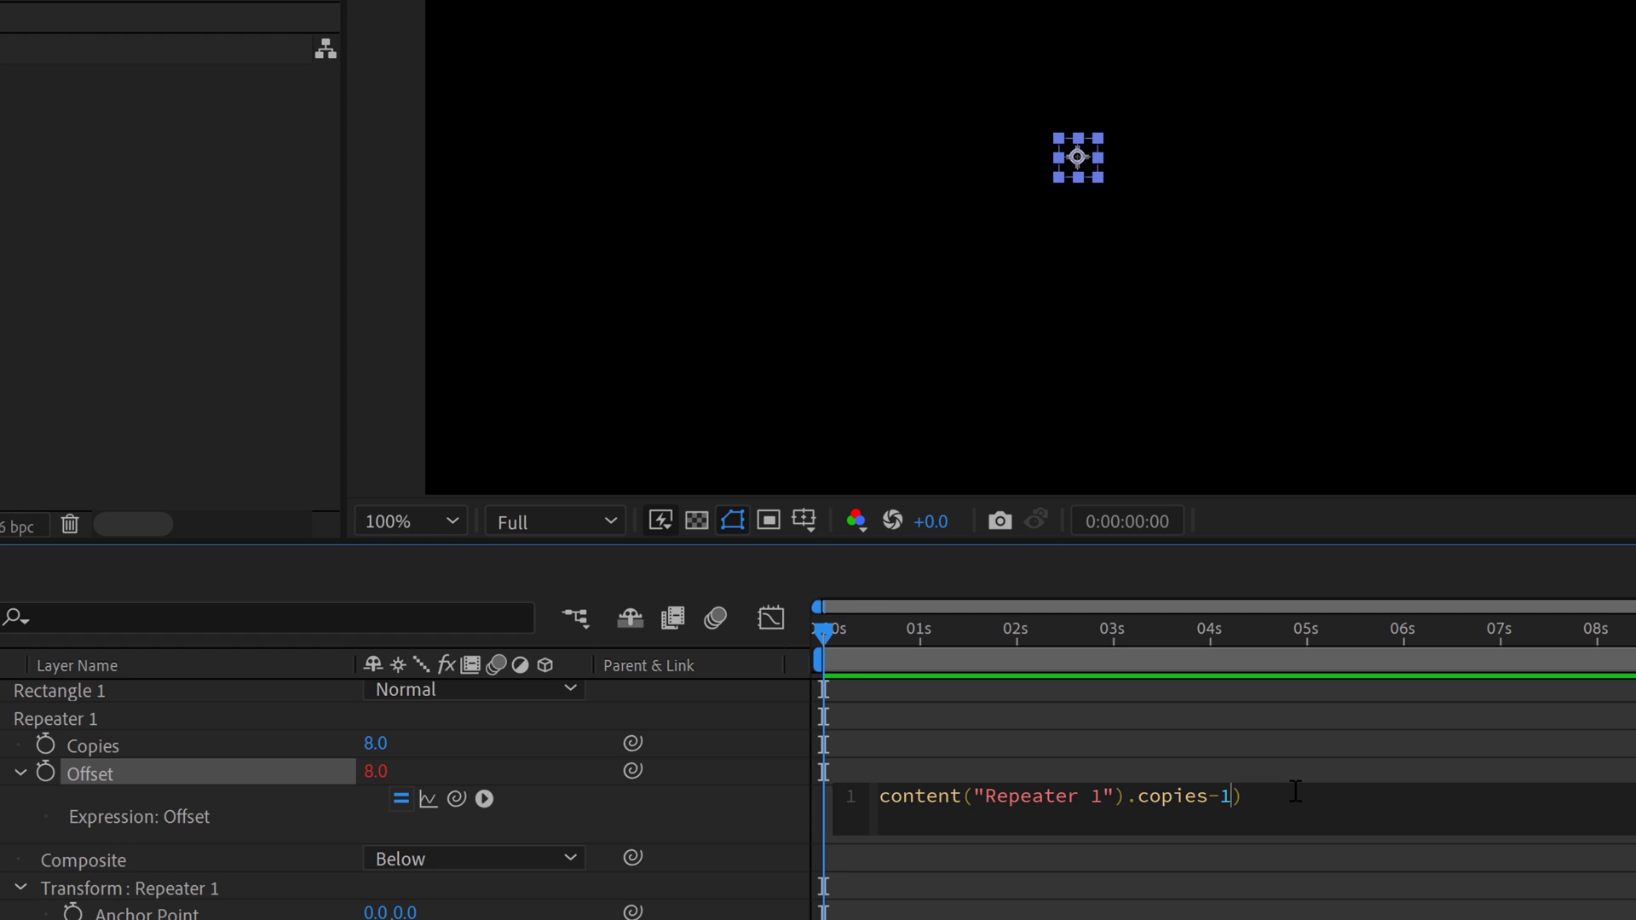
text(()
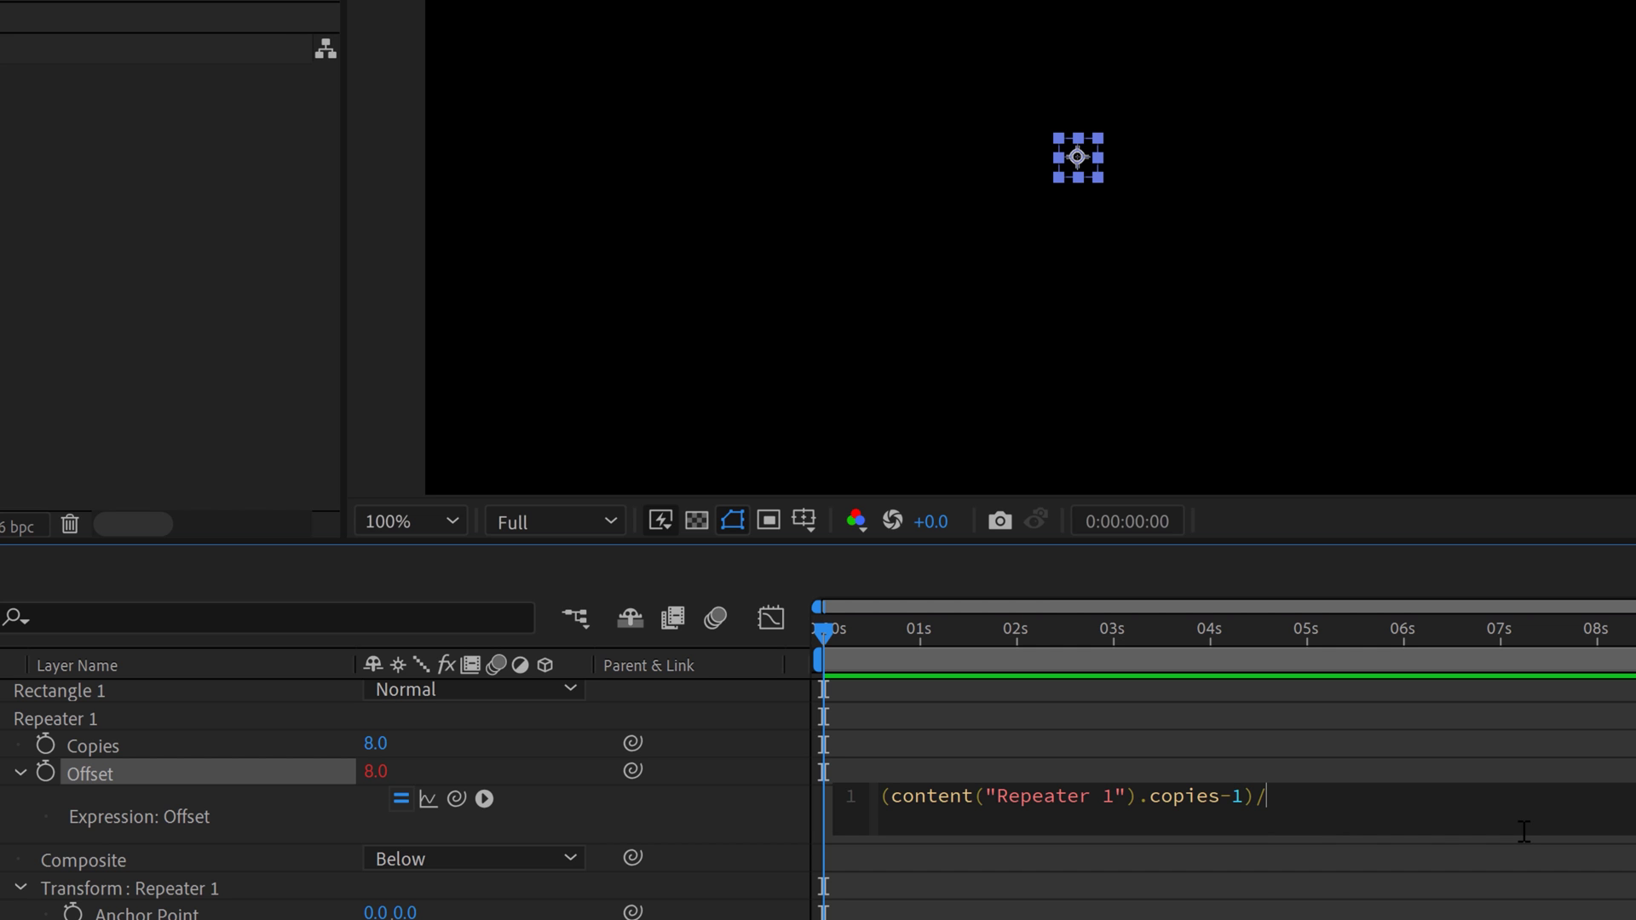
click(1526, 876)
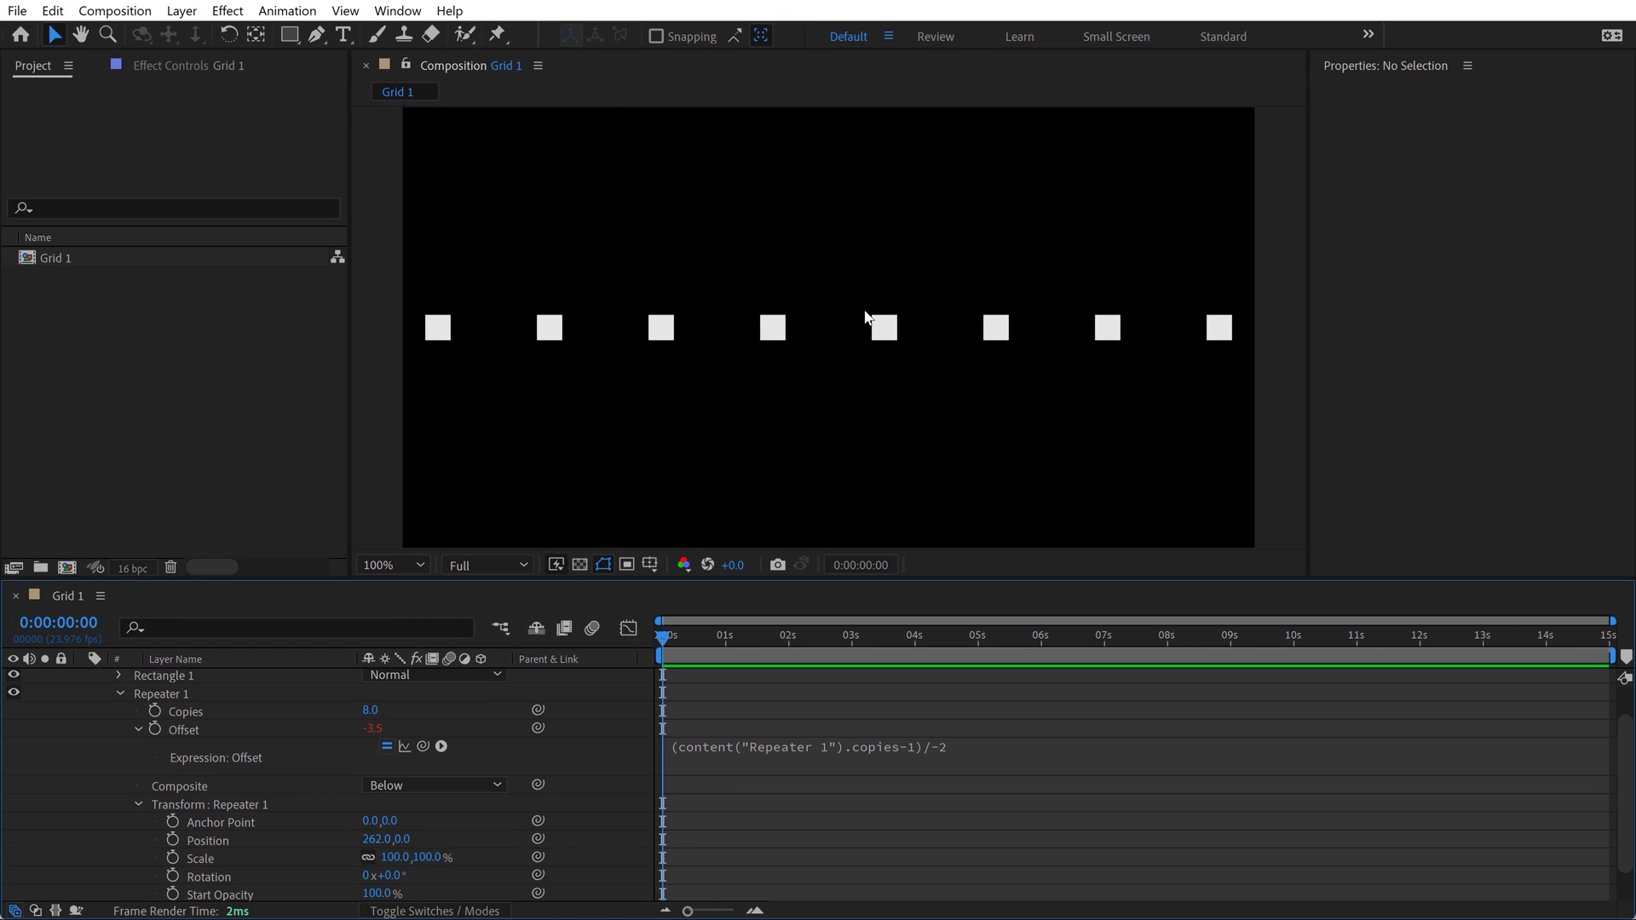
key(comma)
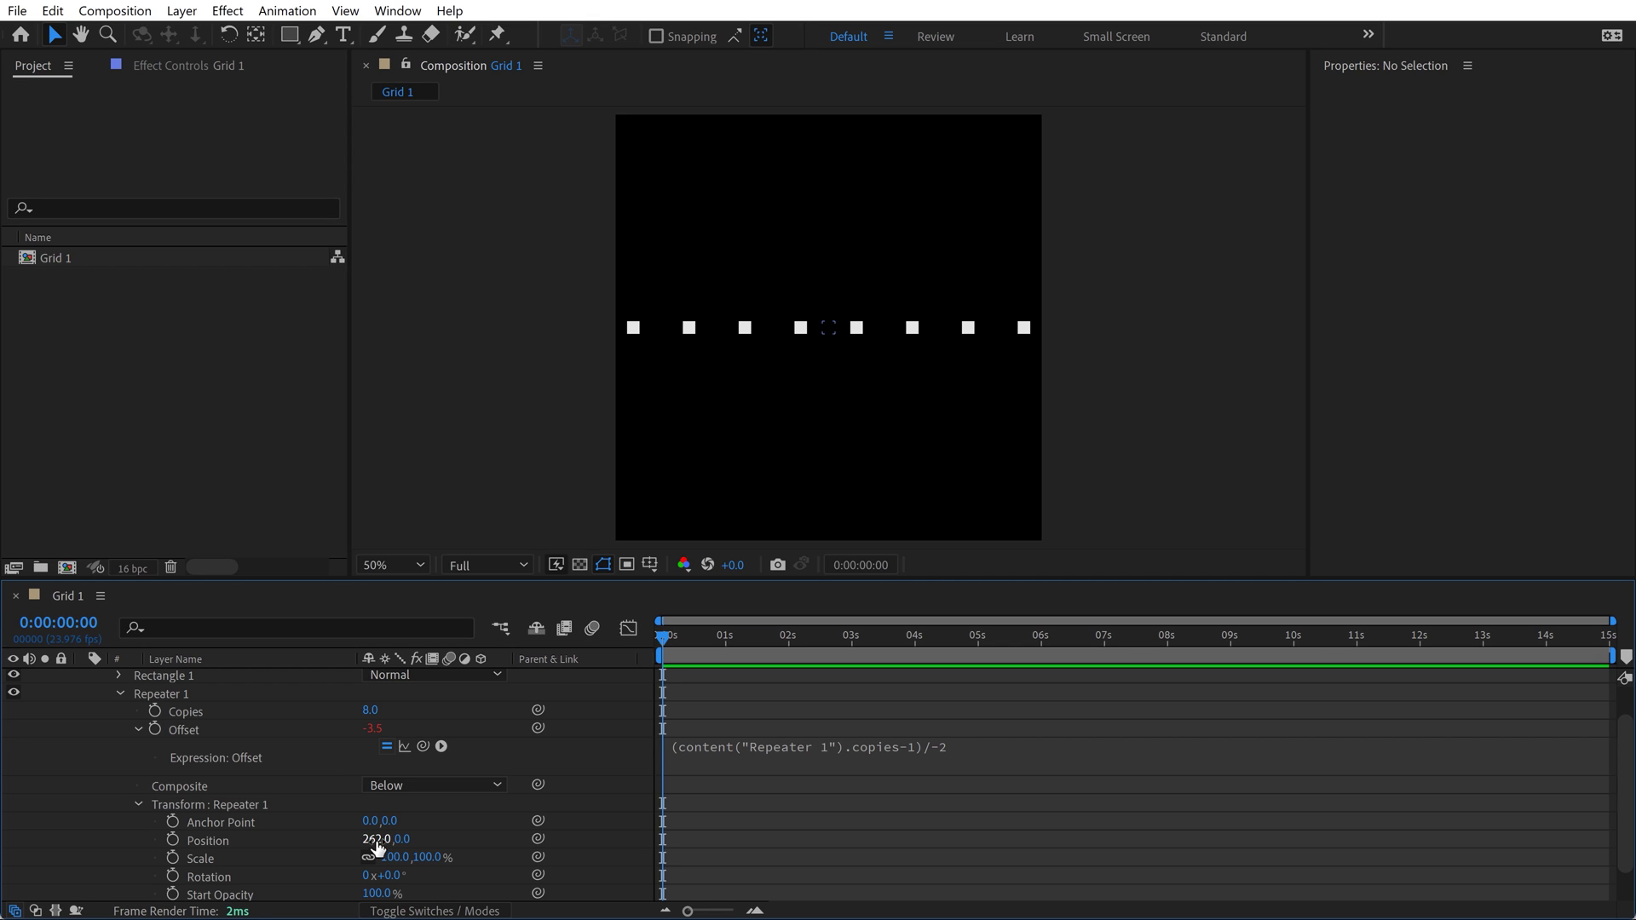
- Tighten Repeater 1 Position to 125 and raise Copies to 12 at 100% view
drag(375, 839, 222, 846)
key(period)
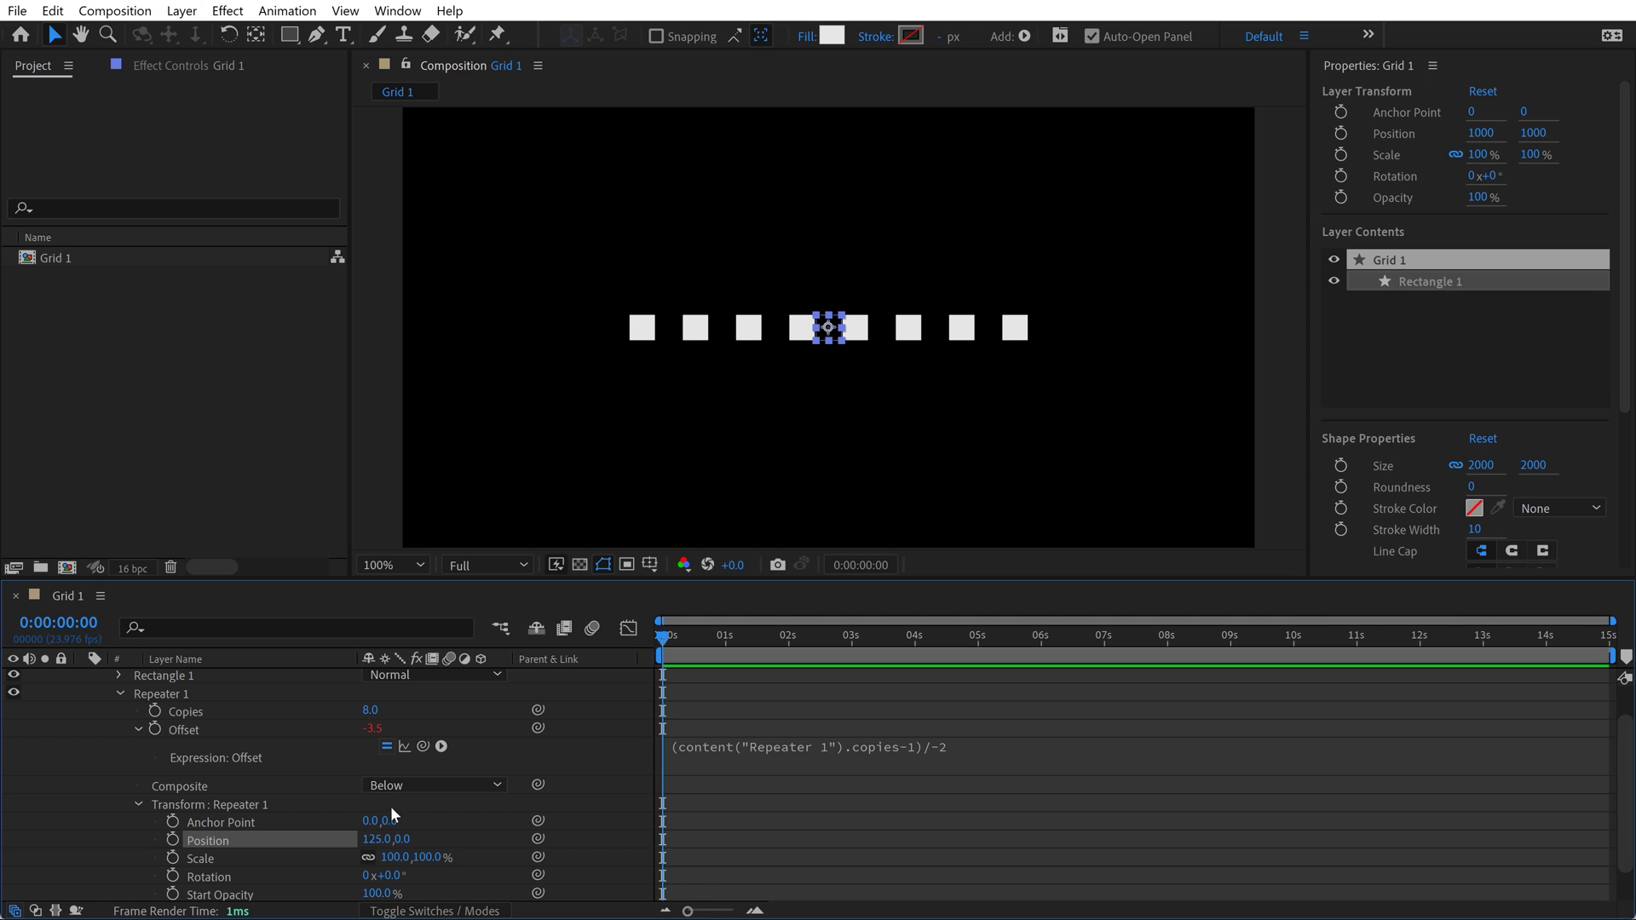
drag(370, 710, 375, 709)
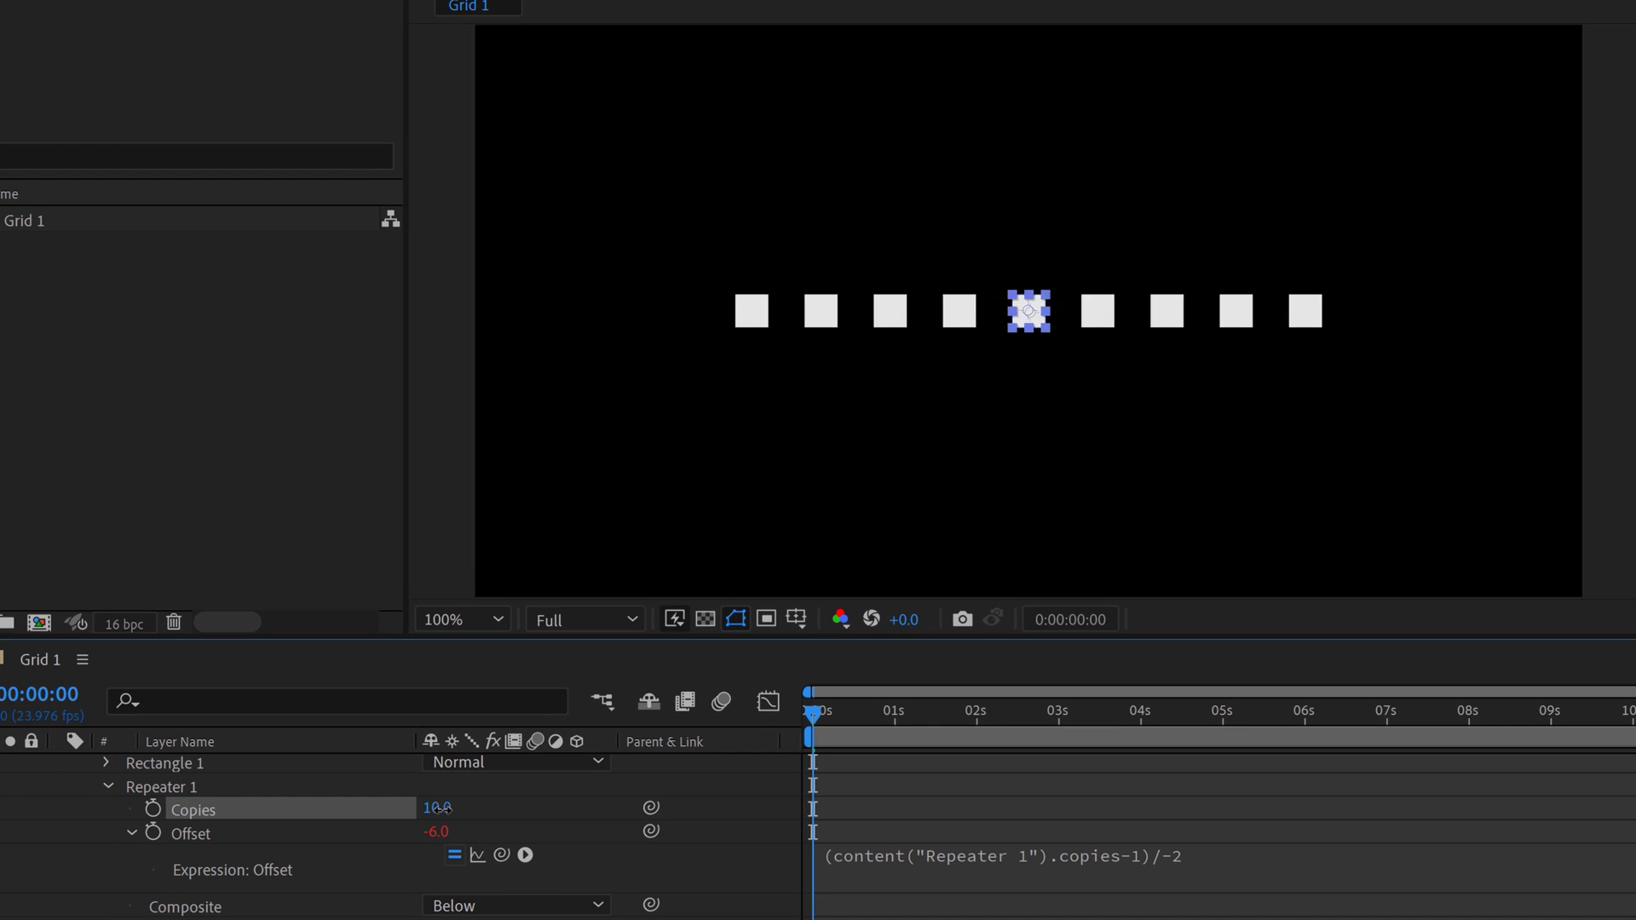
drag(439, 808, 434, 810)
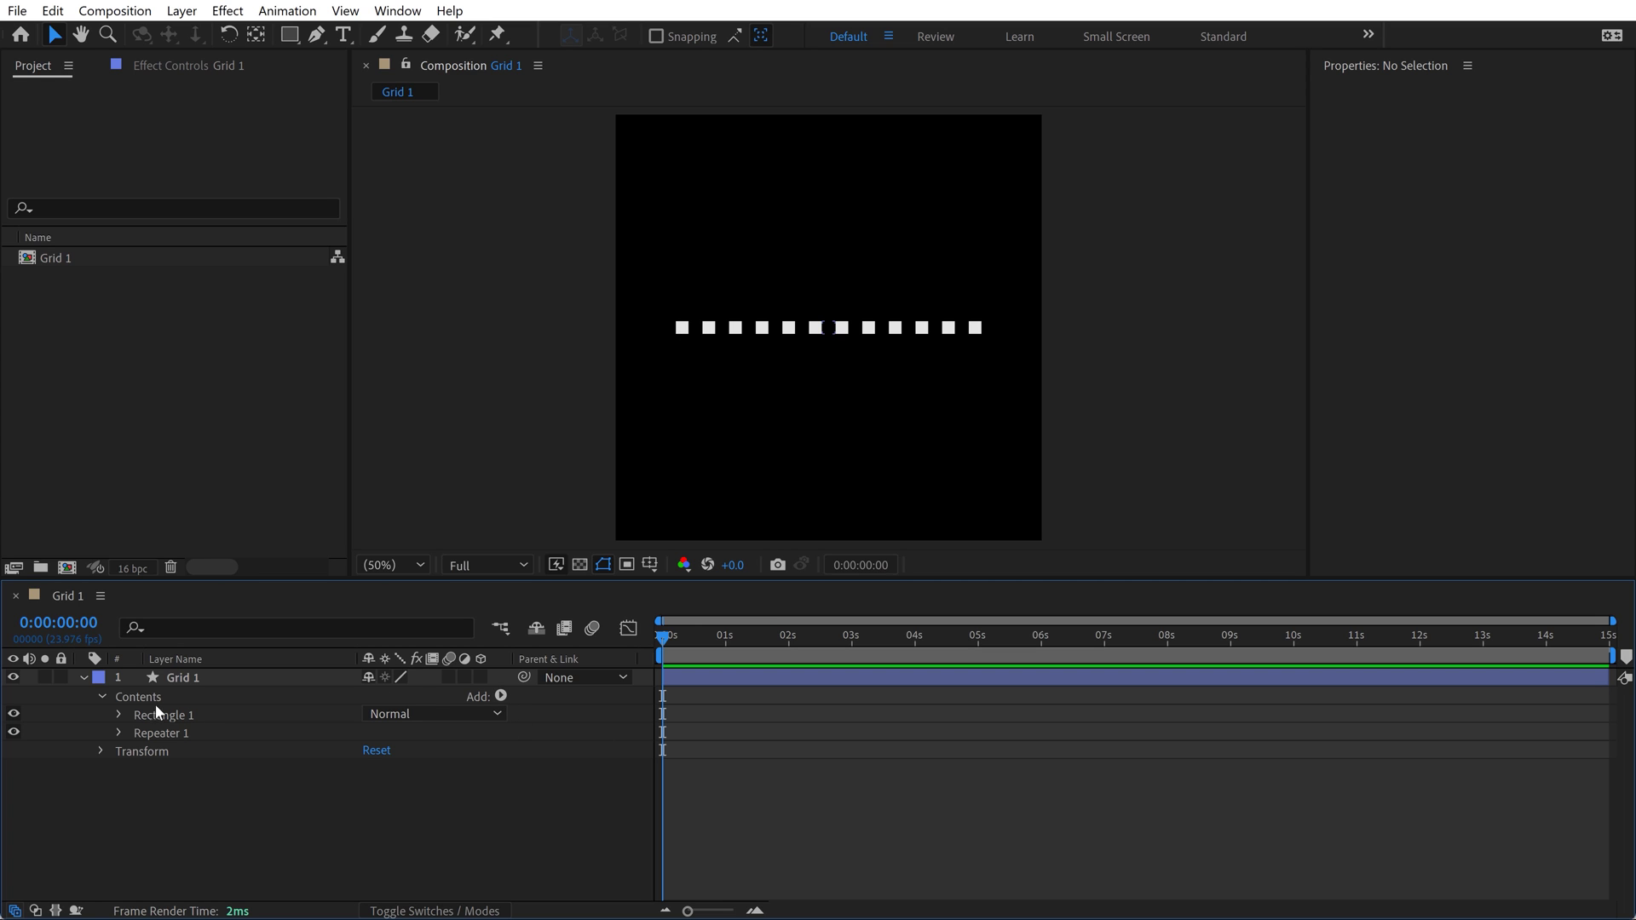
- Add Repeater 2 to Grid 1 and expand its Transform to edit Position
click(210, 679)
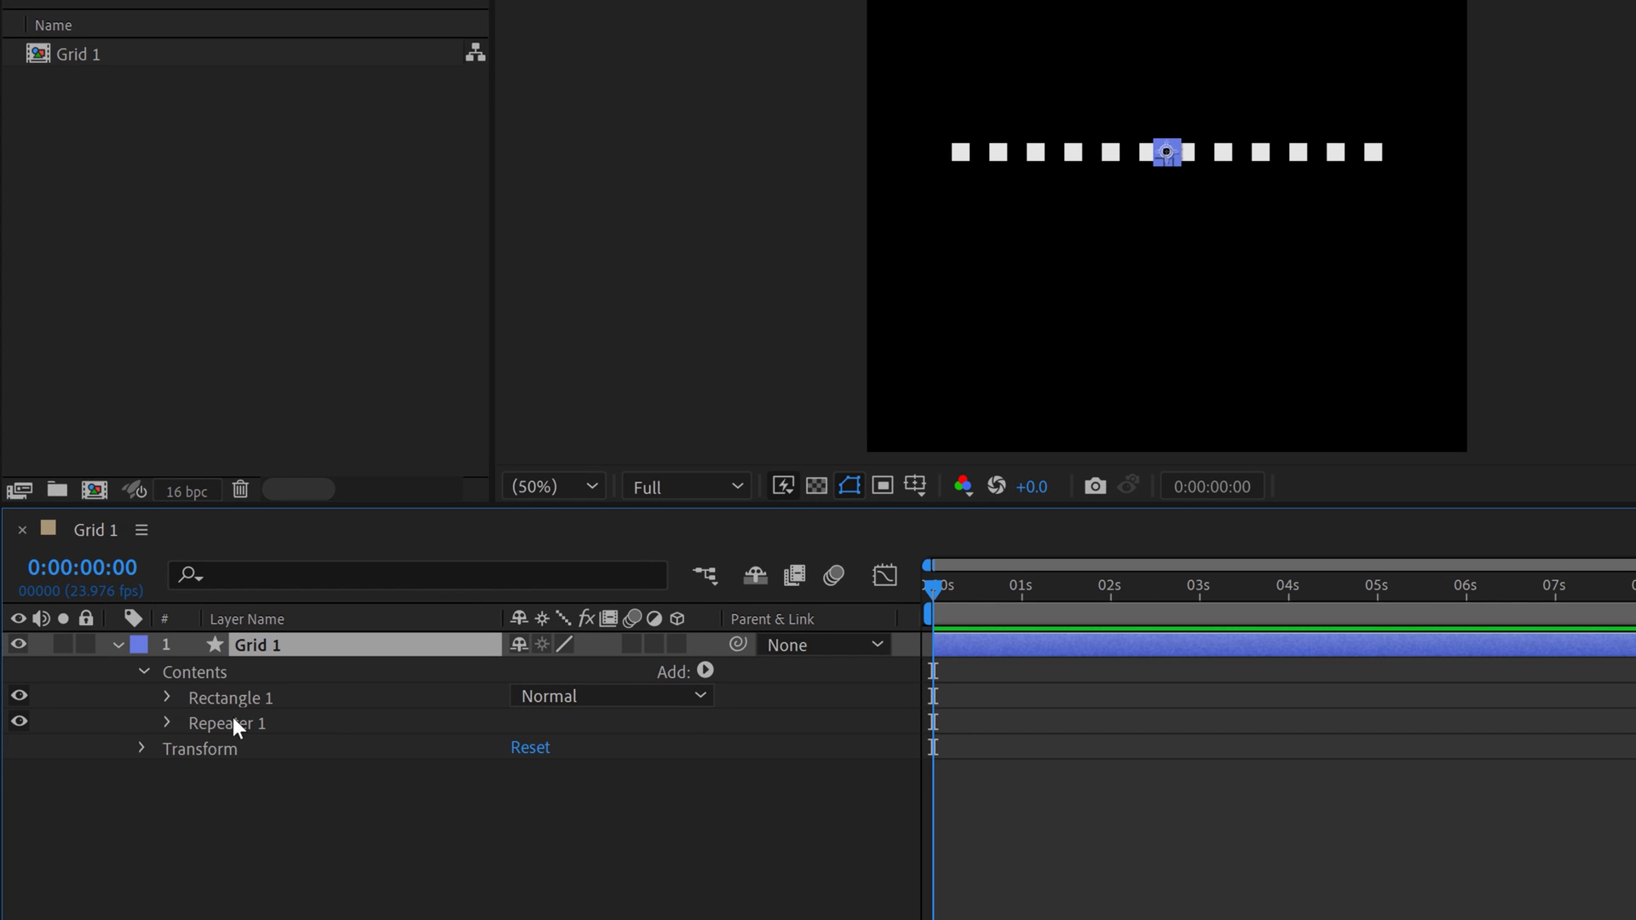
click(706, 670)
click(375, 374)
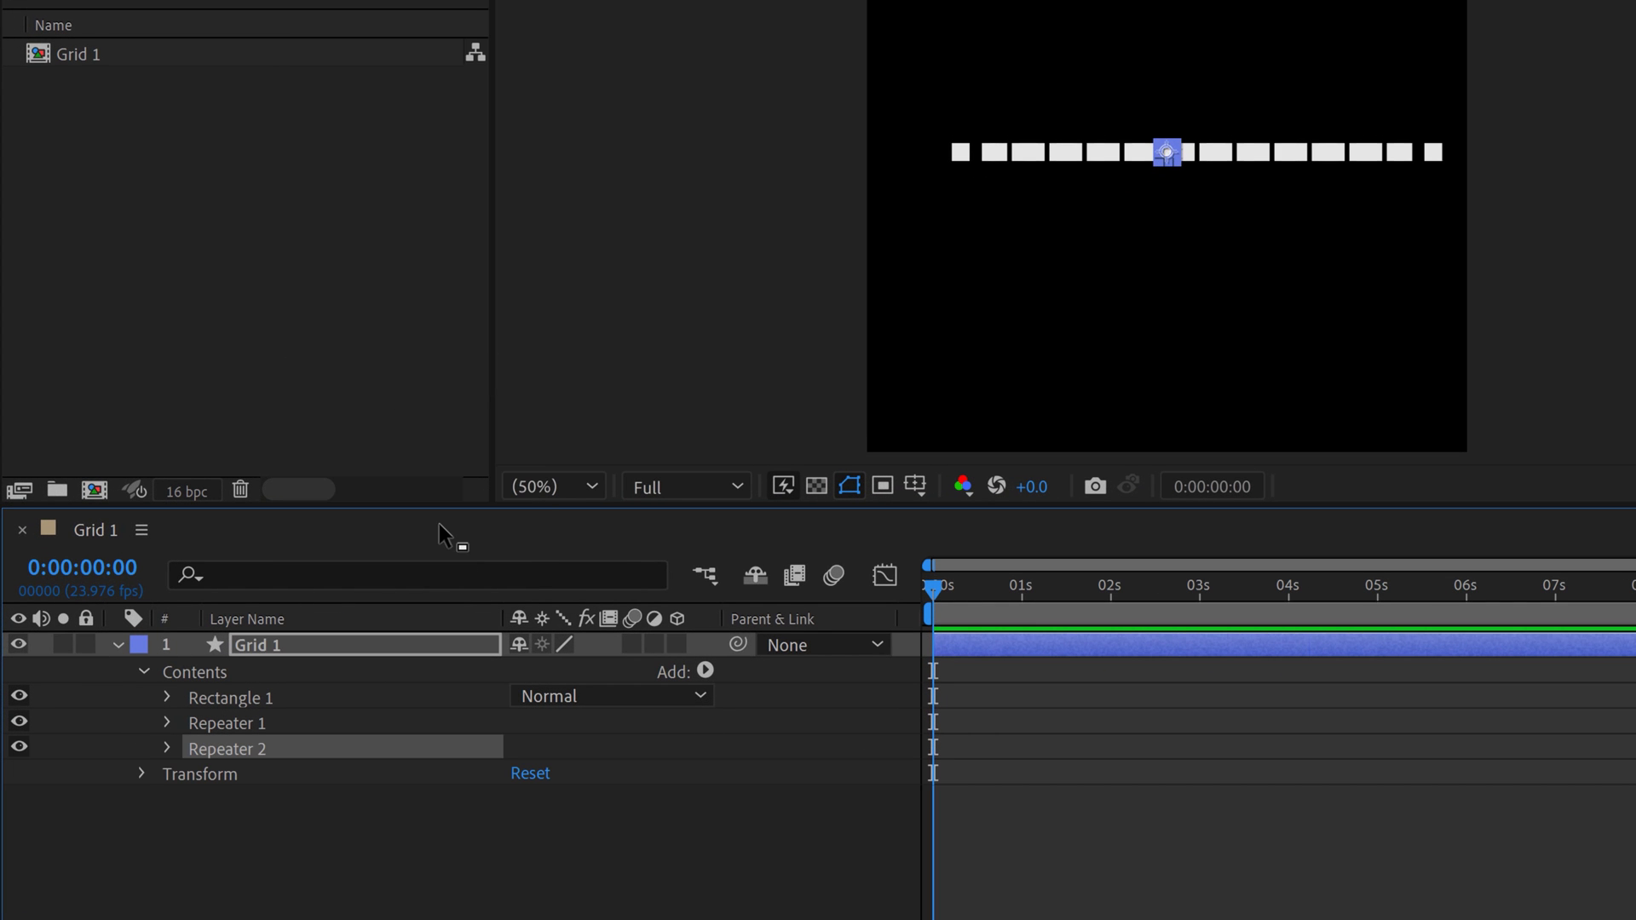
click(167, 749)
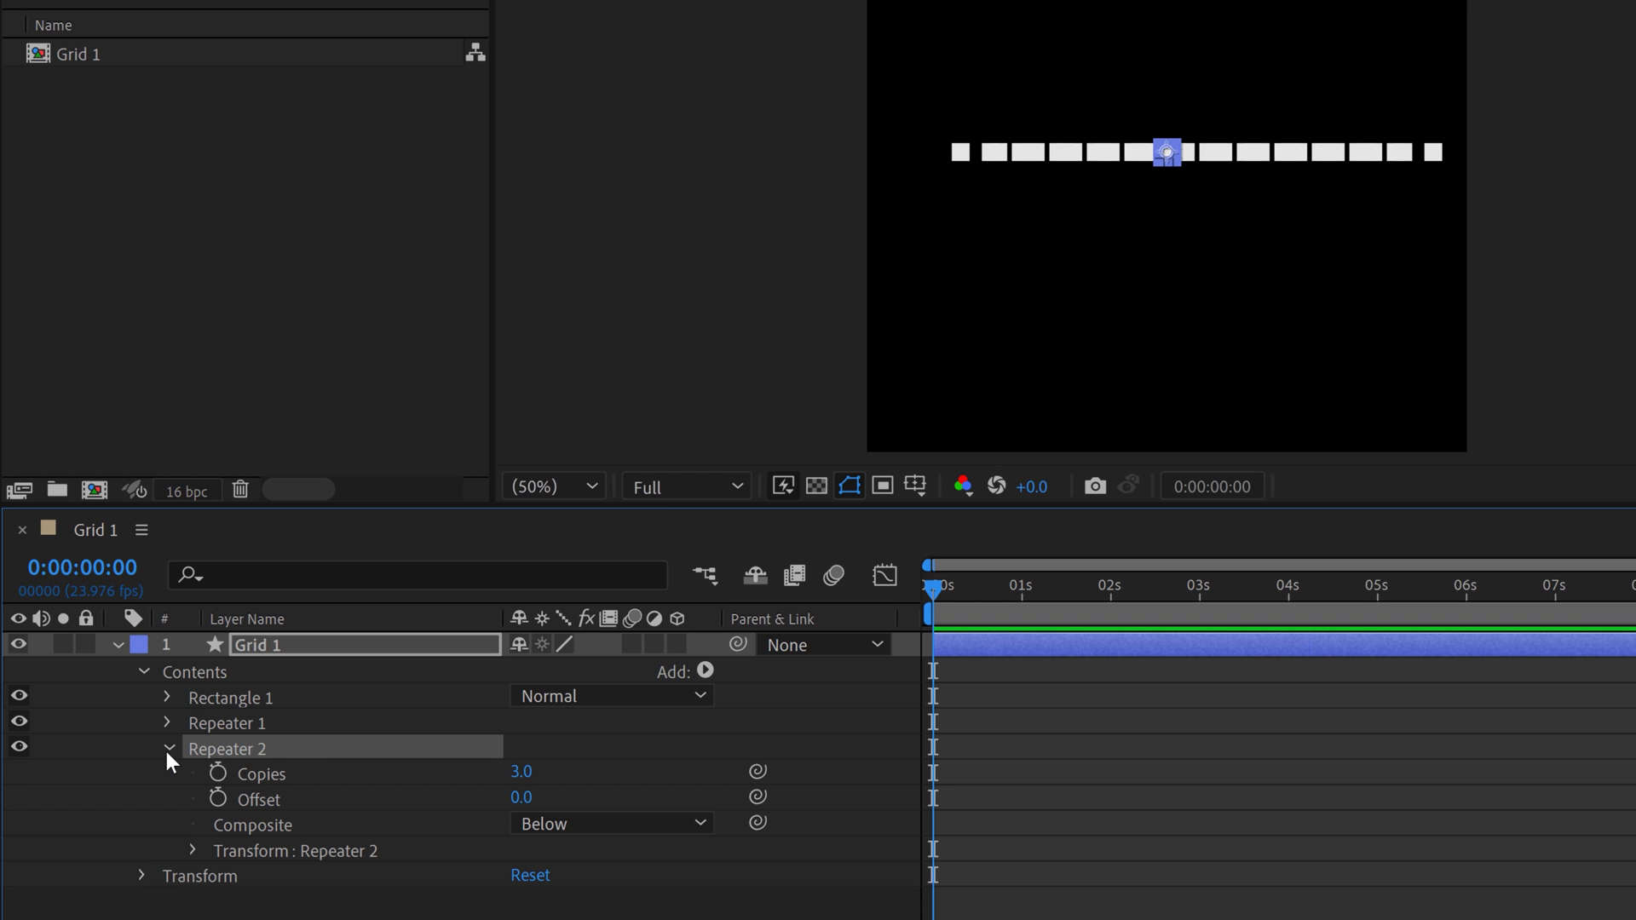
click(193, 850)
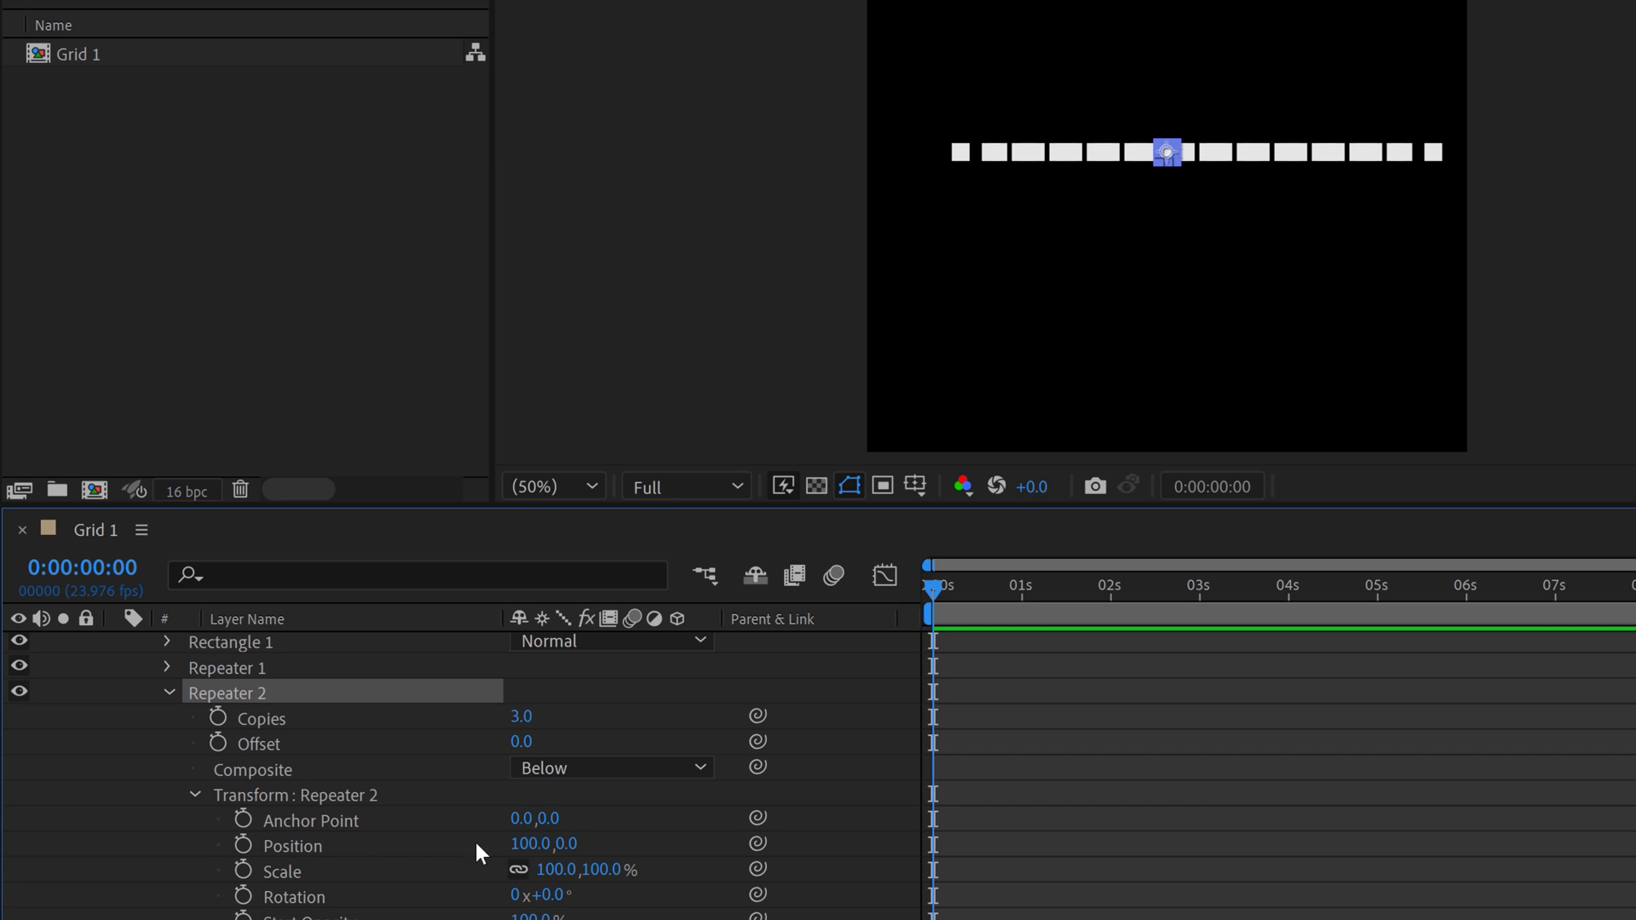
click(528, 845)
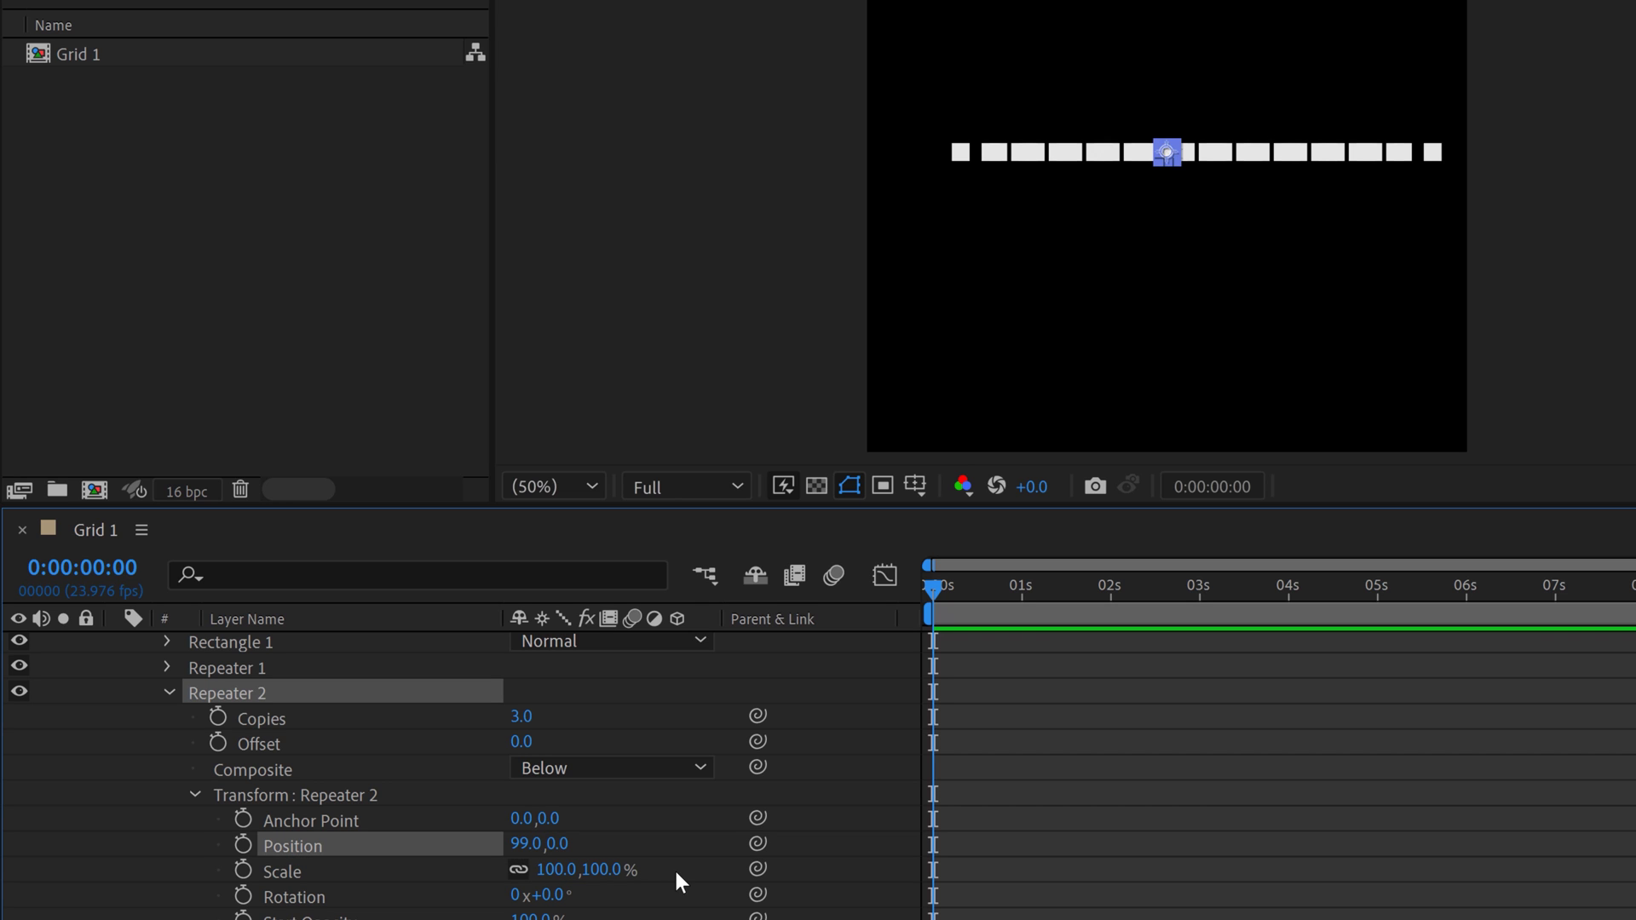
- Set Repeater 2 Position to 0,147 to stack three rows, and link its Offset to Copies
click(528, 847)
text(0)
key(Return)
drag(558, 845, 684, 831)
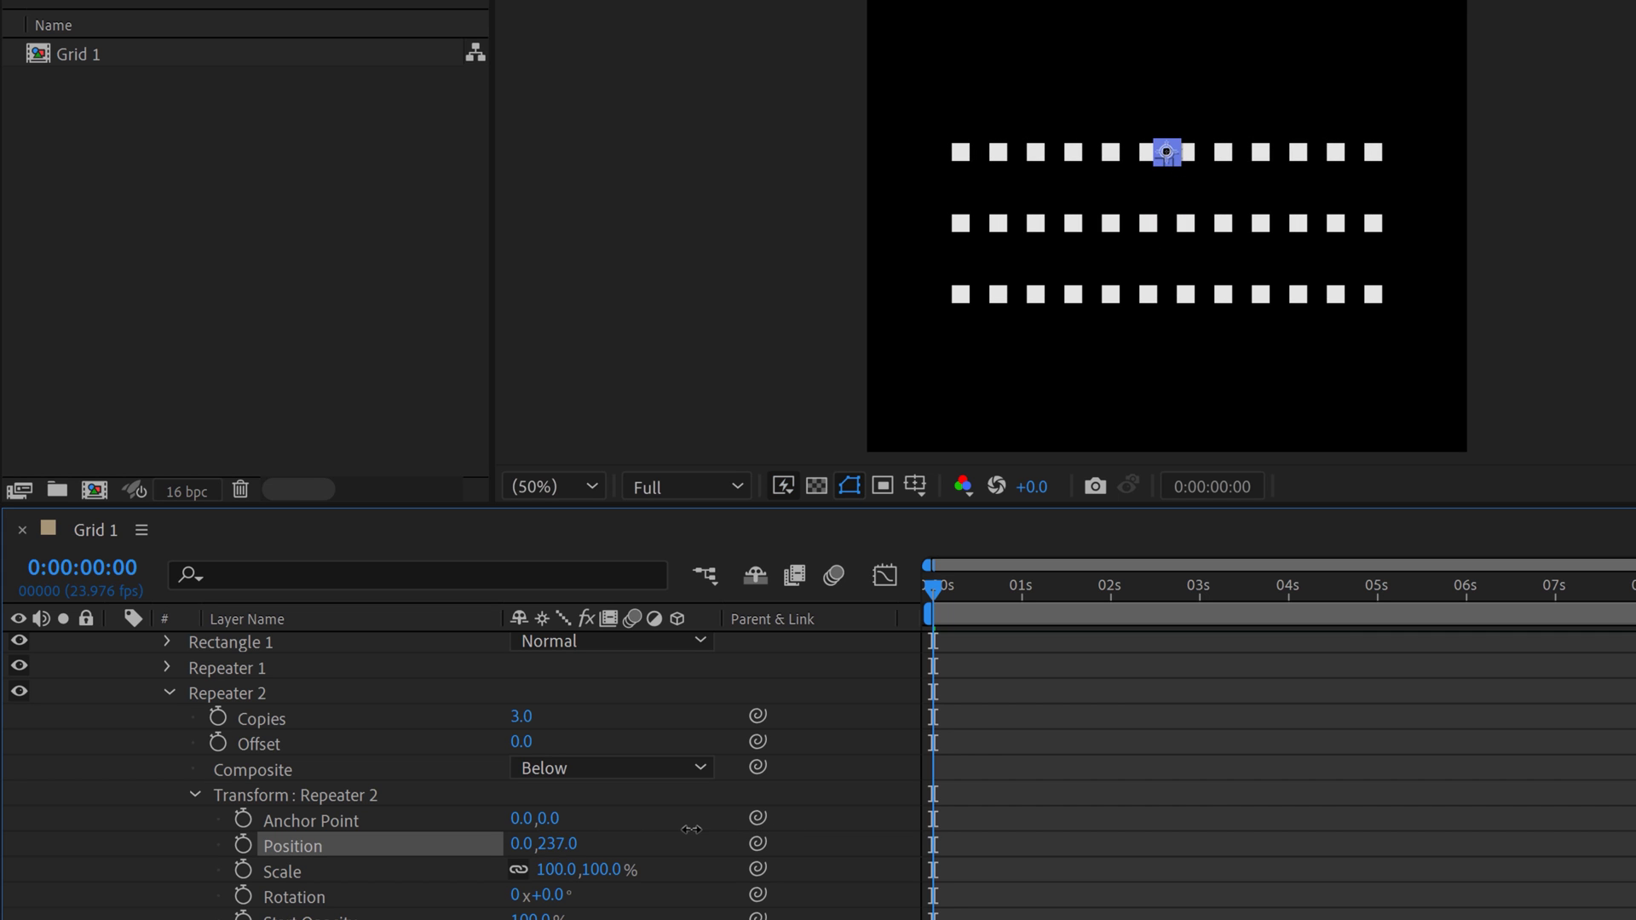
drag(522, 840, 561, 823)
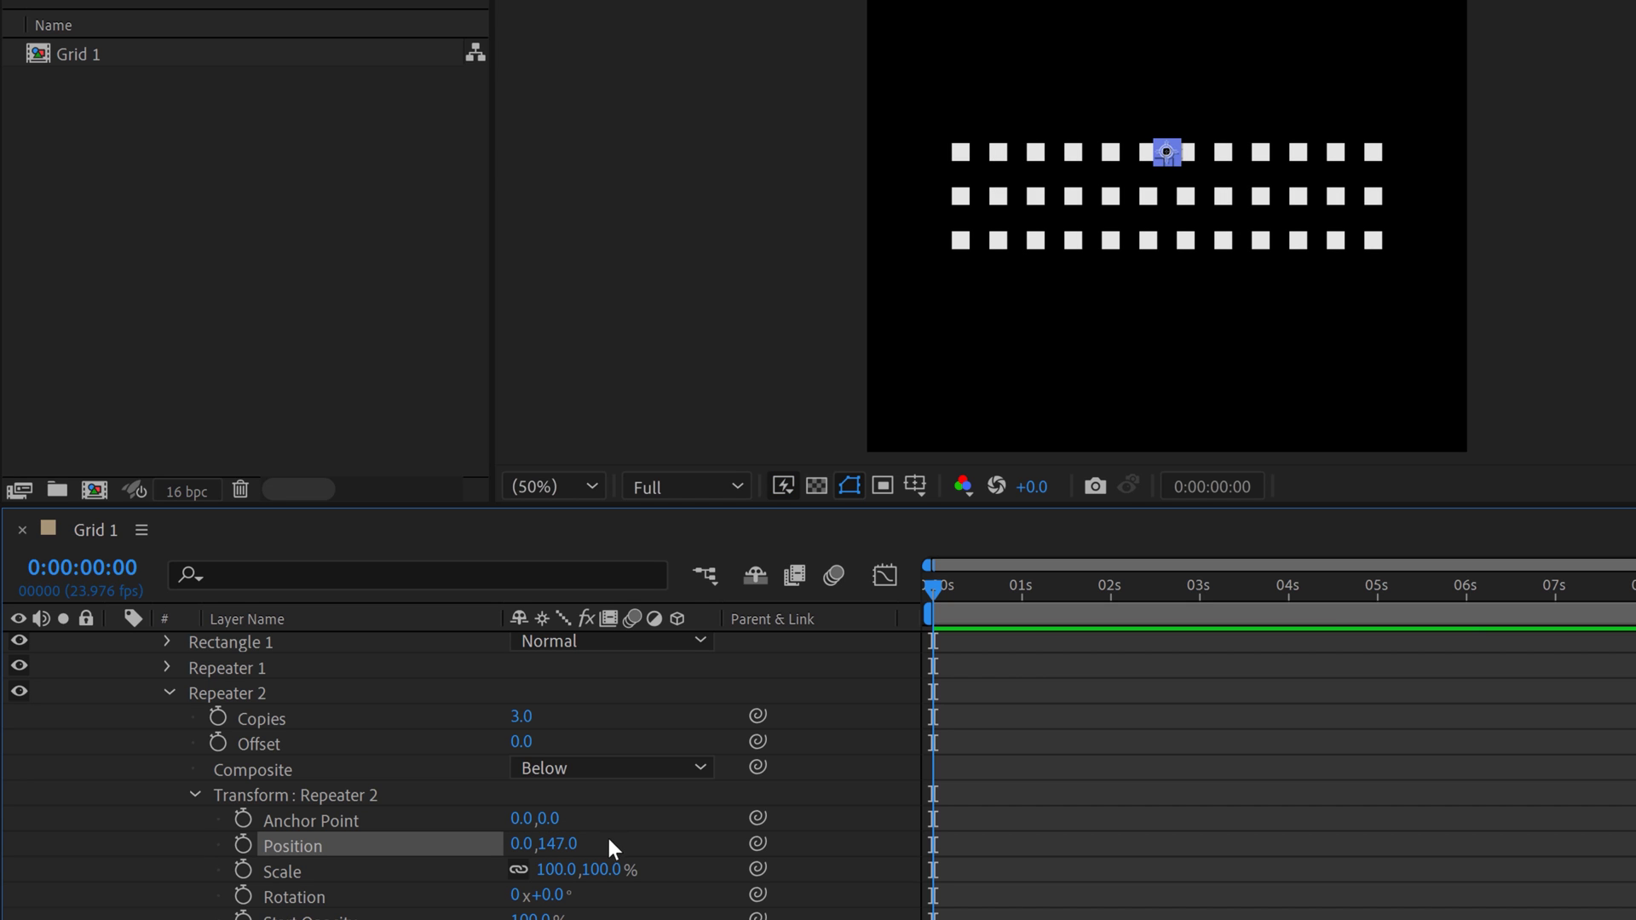
drag(757, 744, 288, 726)
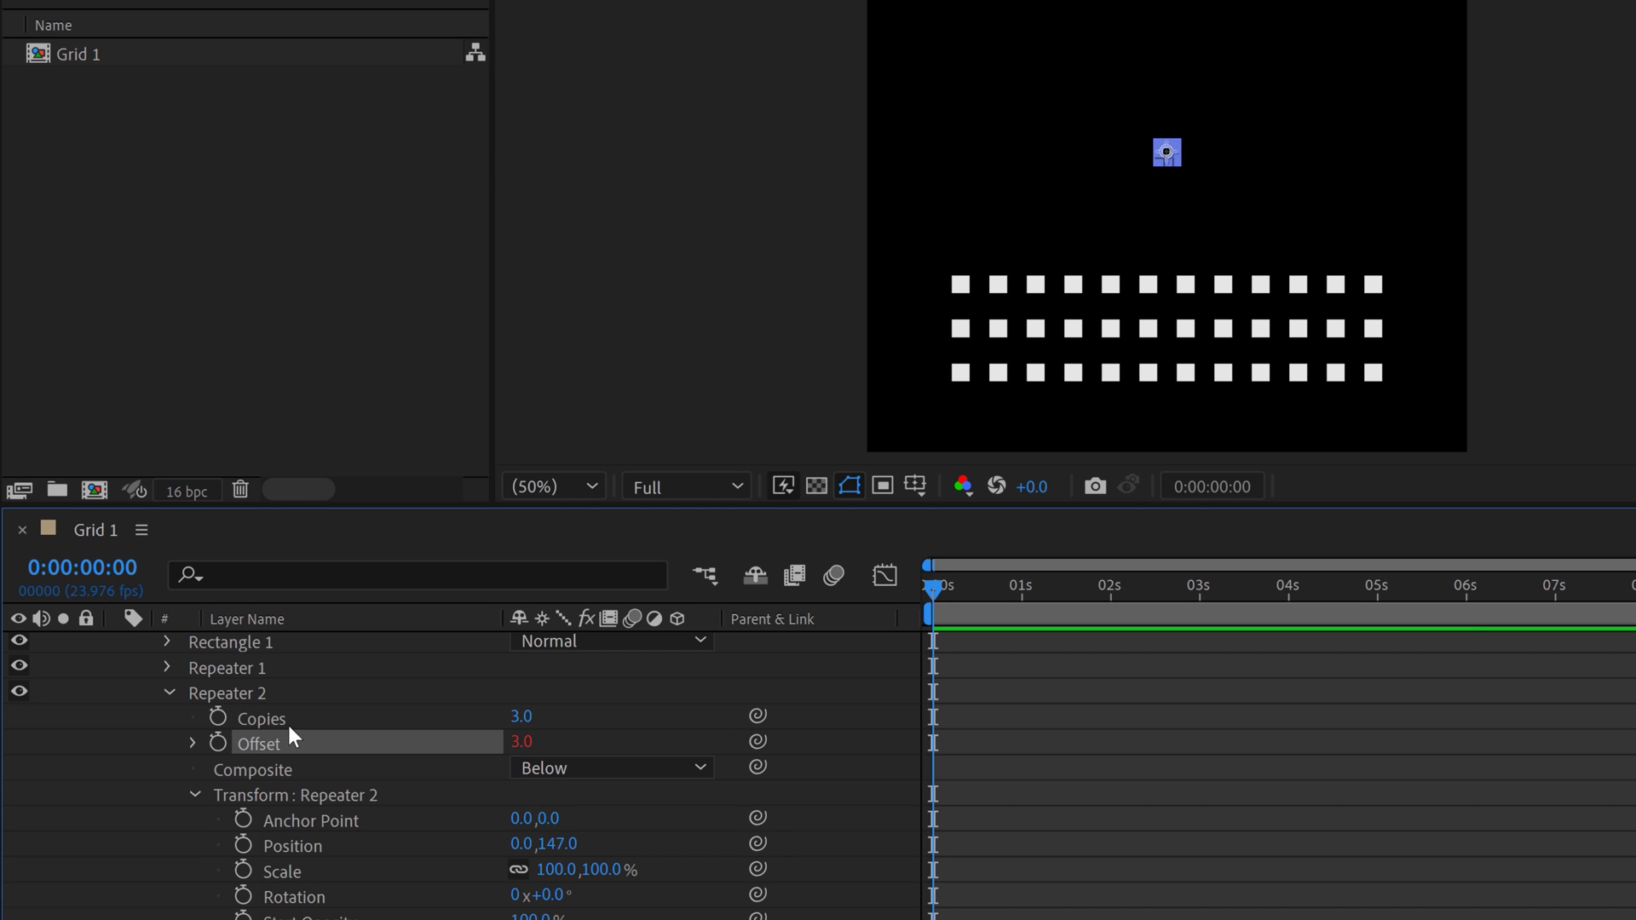
- Rewrite Repeater 2's Offset expression as (content("Repeater 2").copies-1)/-2
click(191, 742)
click(1363, 779)
text(-1)
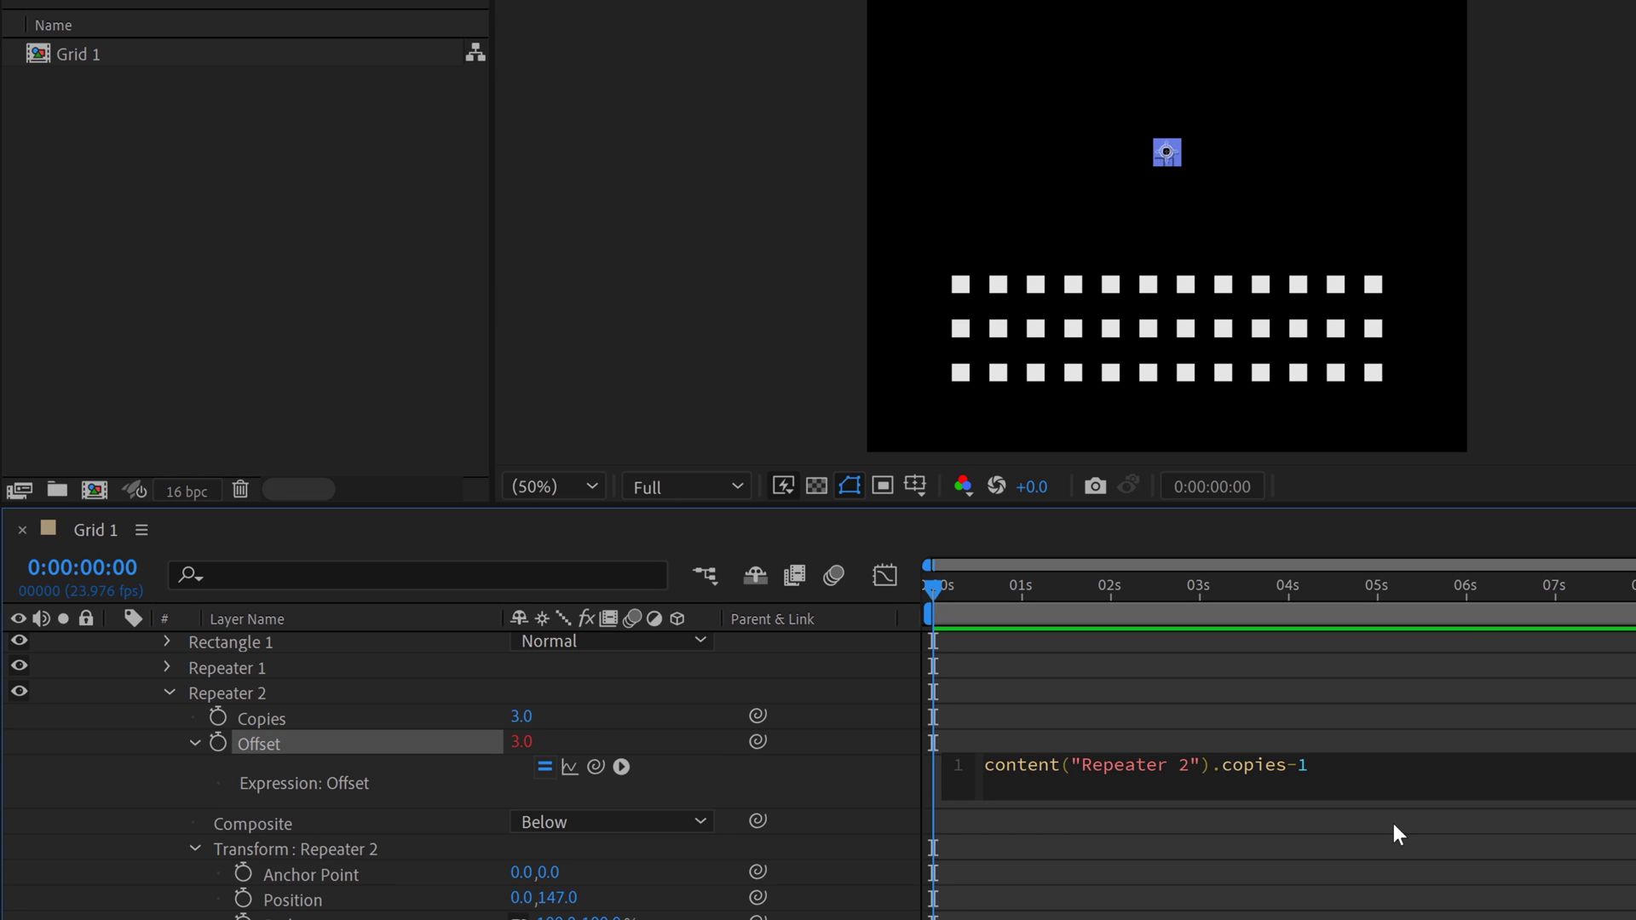
text())
key(Home)
text(()
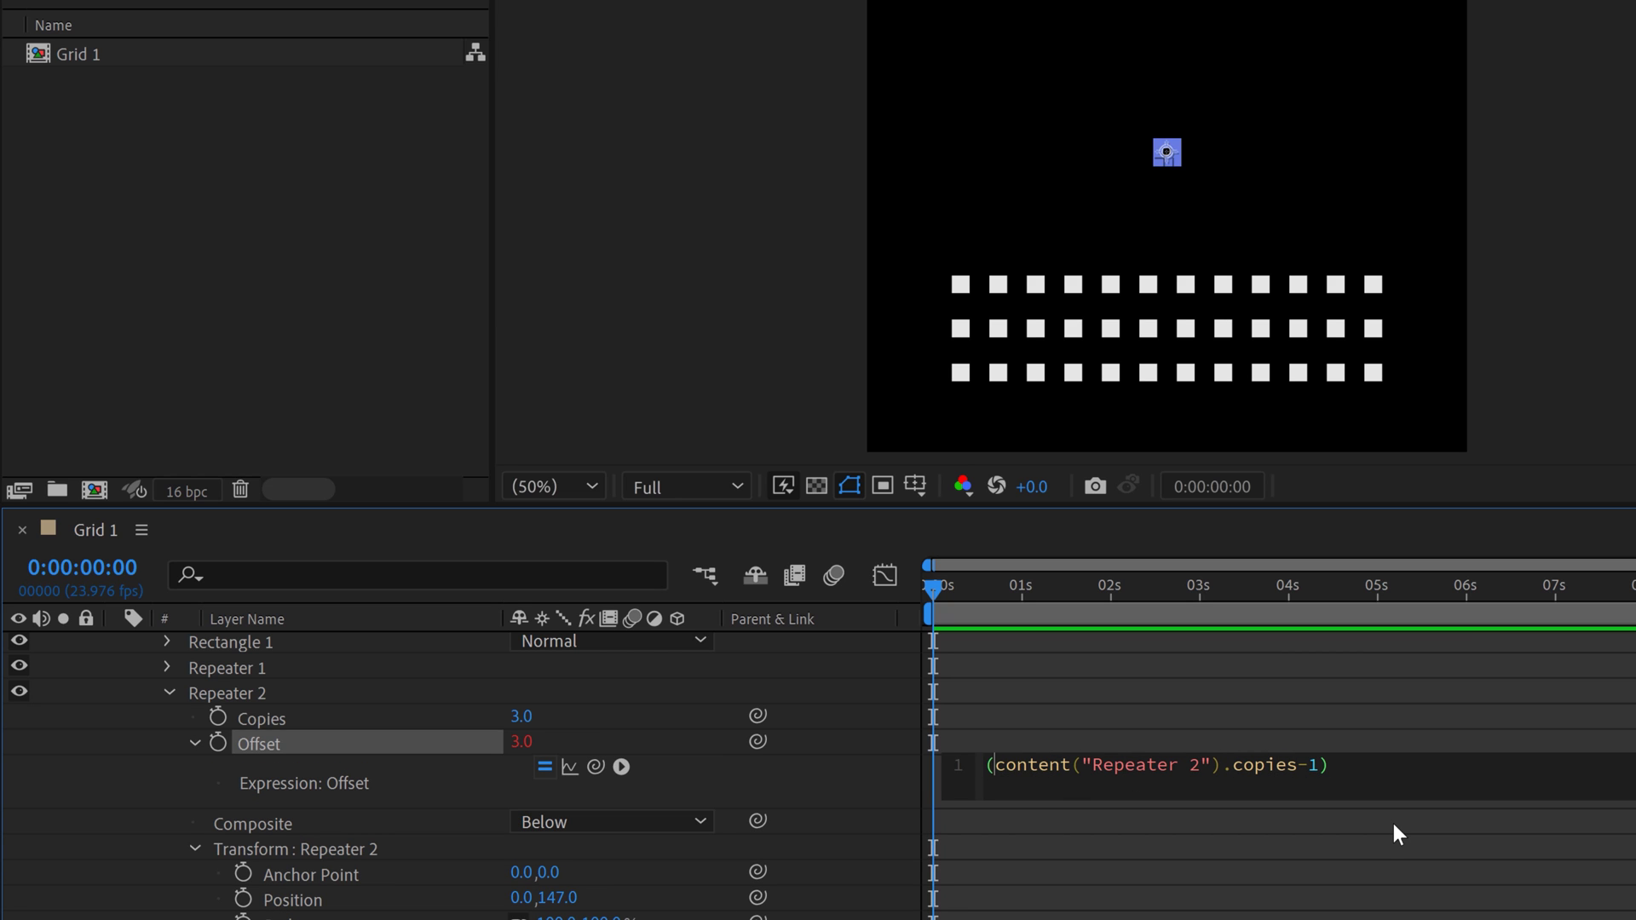
key(End)
text(/-2)
- Set Repeater 2's Copies to 8 and begin renaming Repeater 2
drag(521, 716, 525, 714)
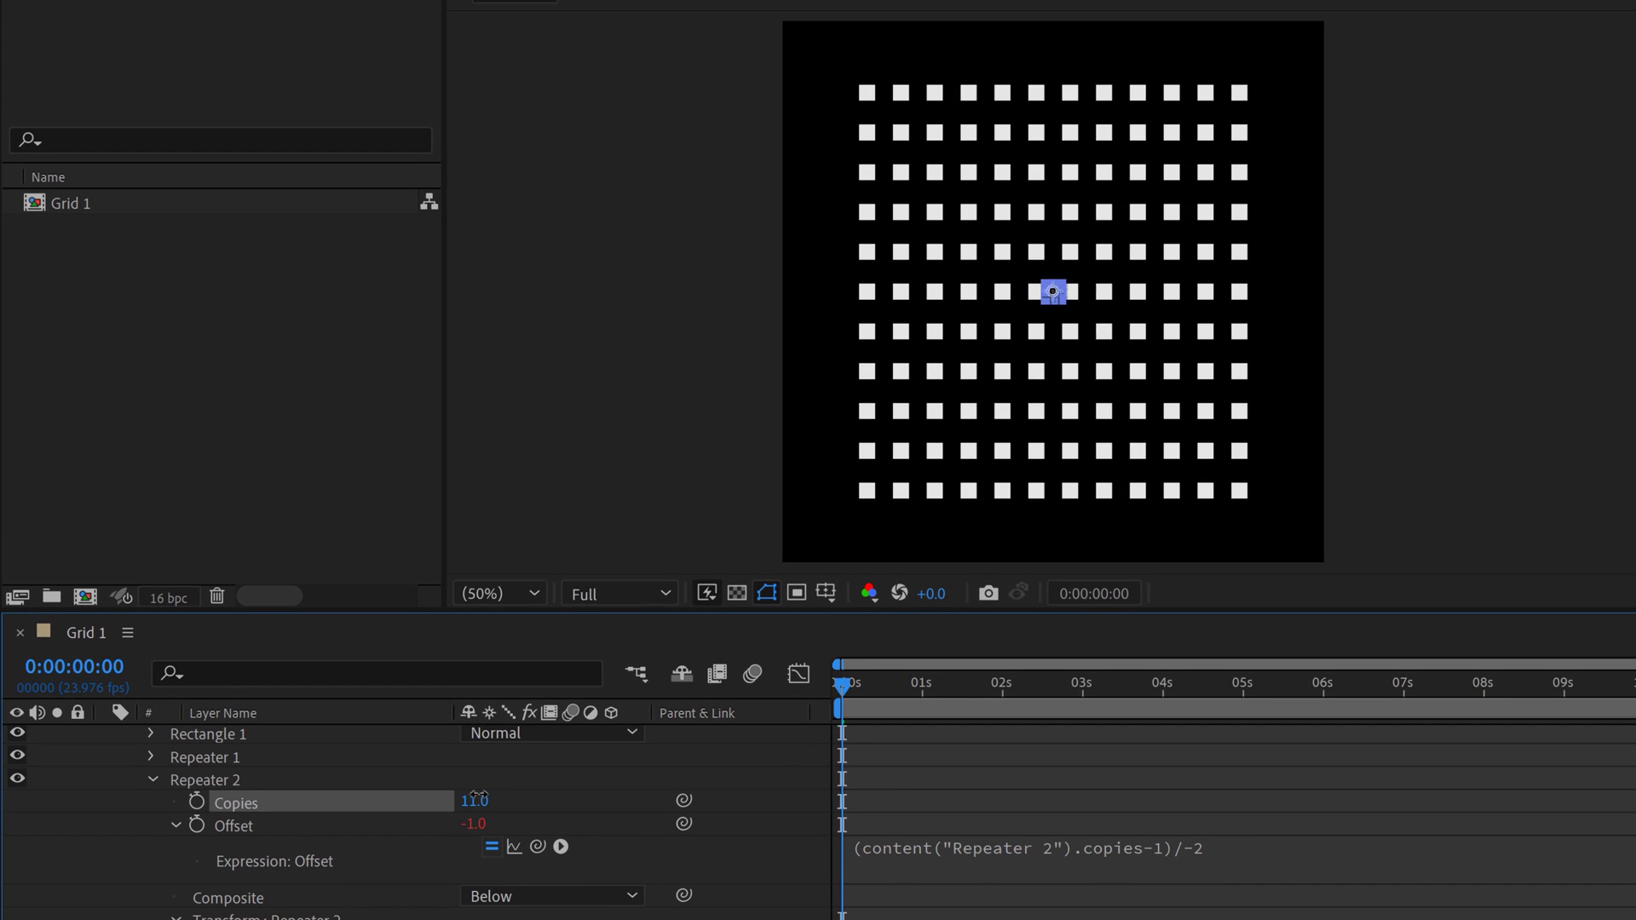
drag(478, 798, 474, 798)
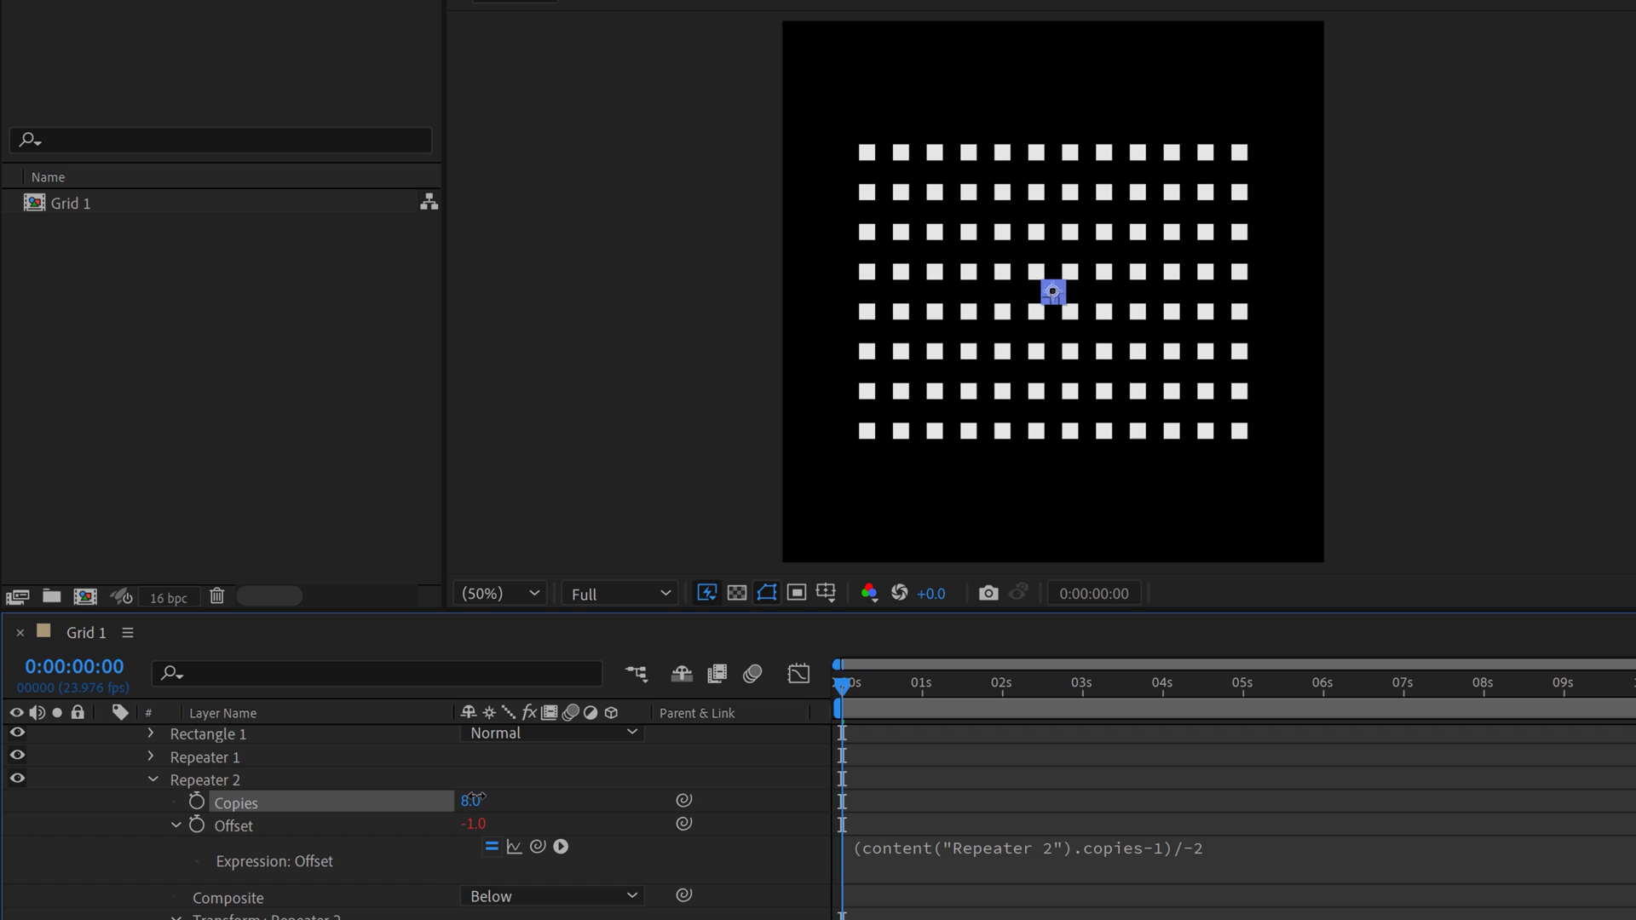
click(151, 780)
click(212, 826)
key(Return)
- Rename the repeaters to Vertical and Horizontal
text(Ver)
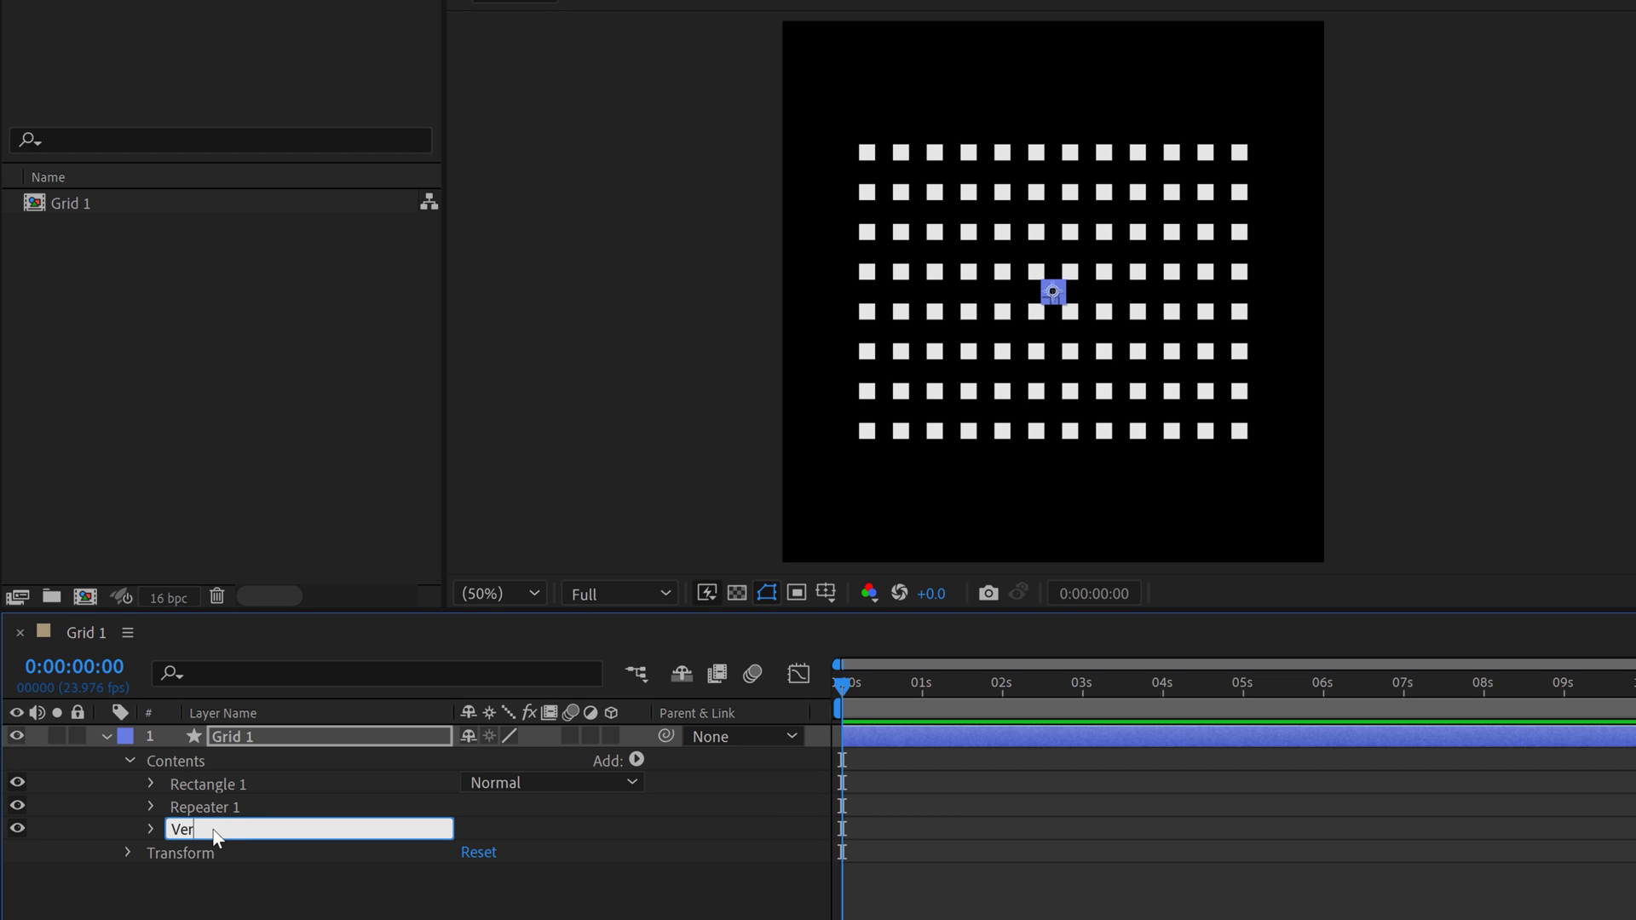
text(tical)
key(Return)
click(211, 806)
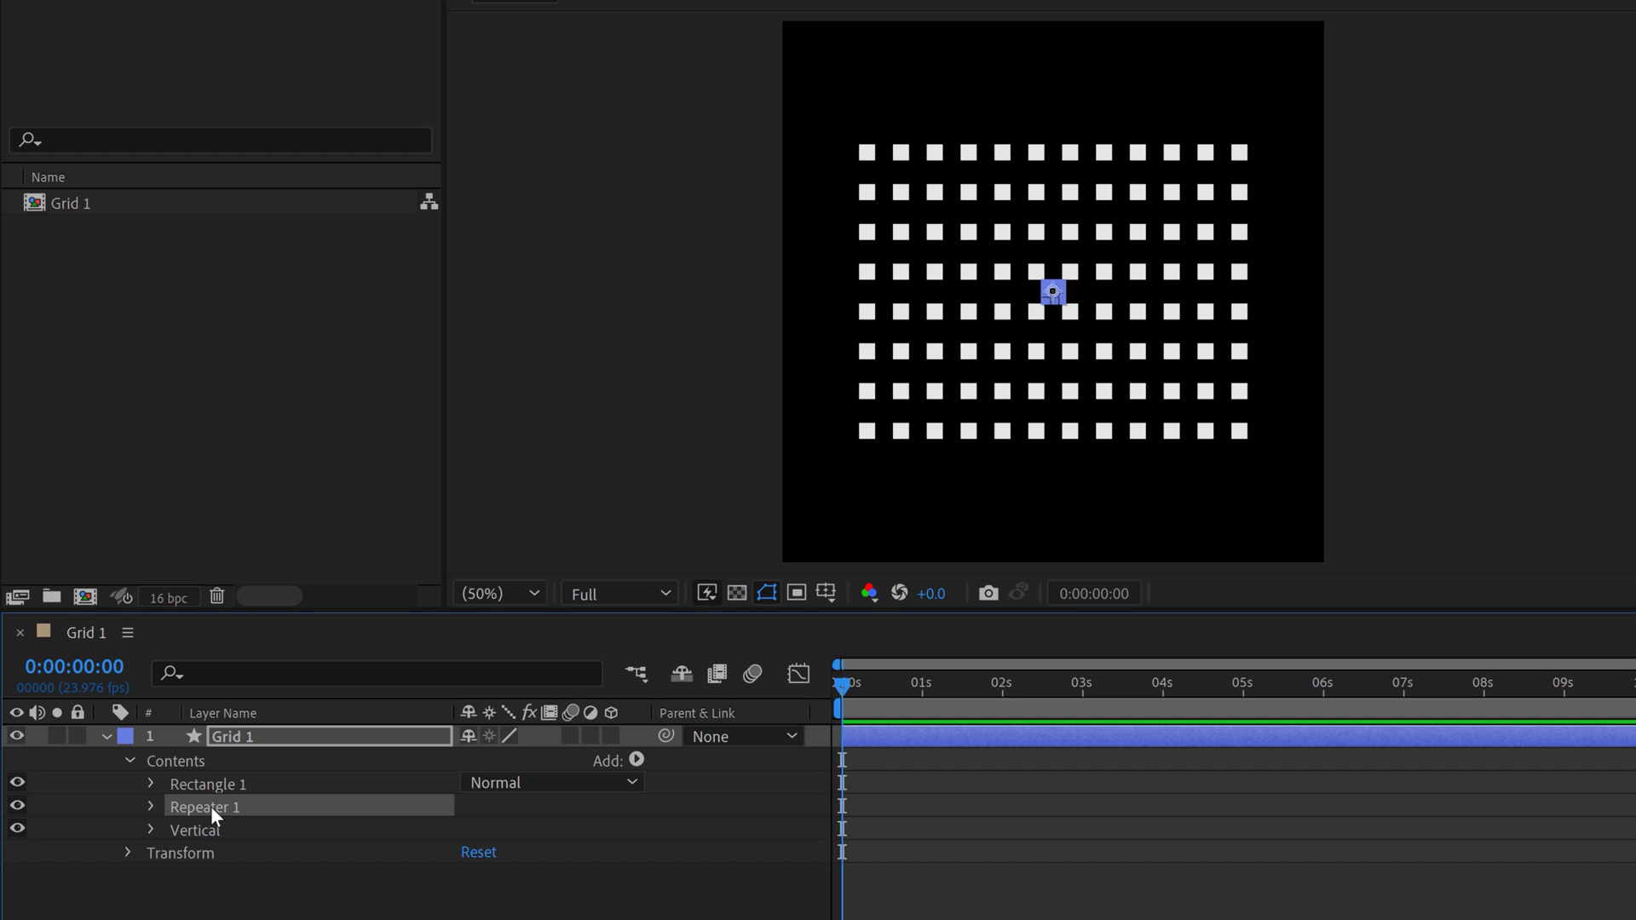
key(Return)
text(Horizontal)
key(Return)
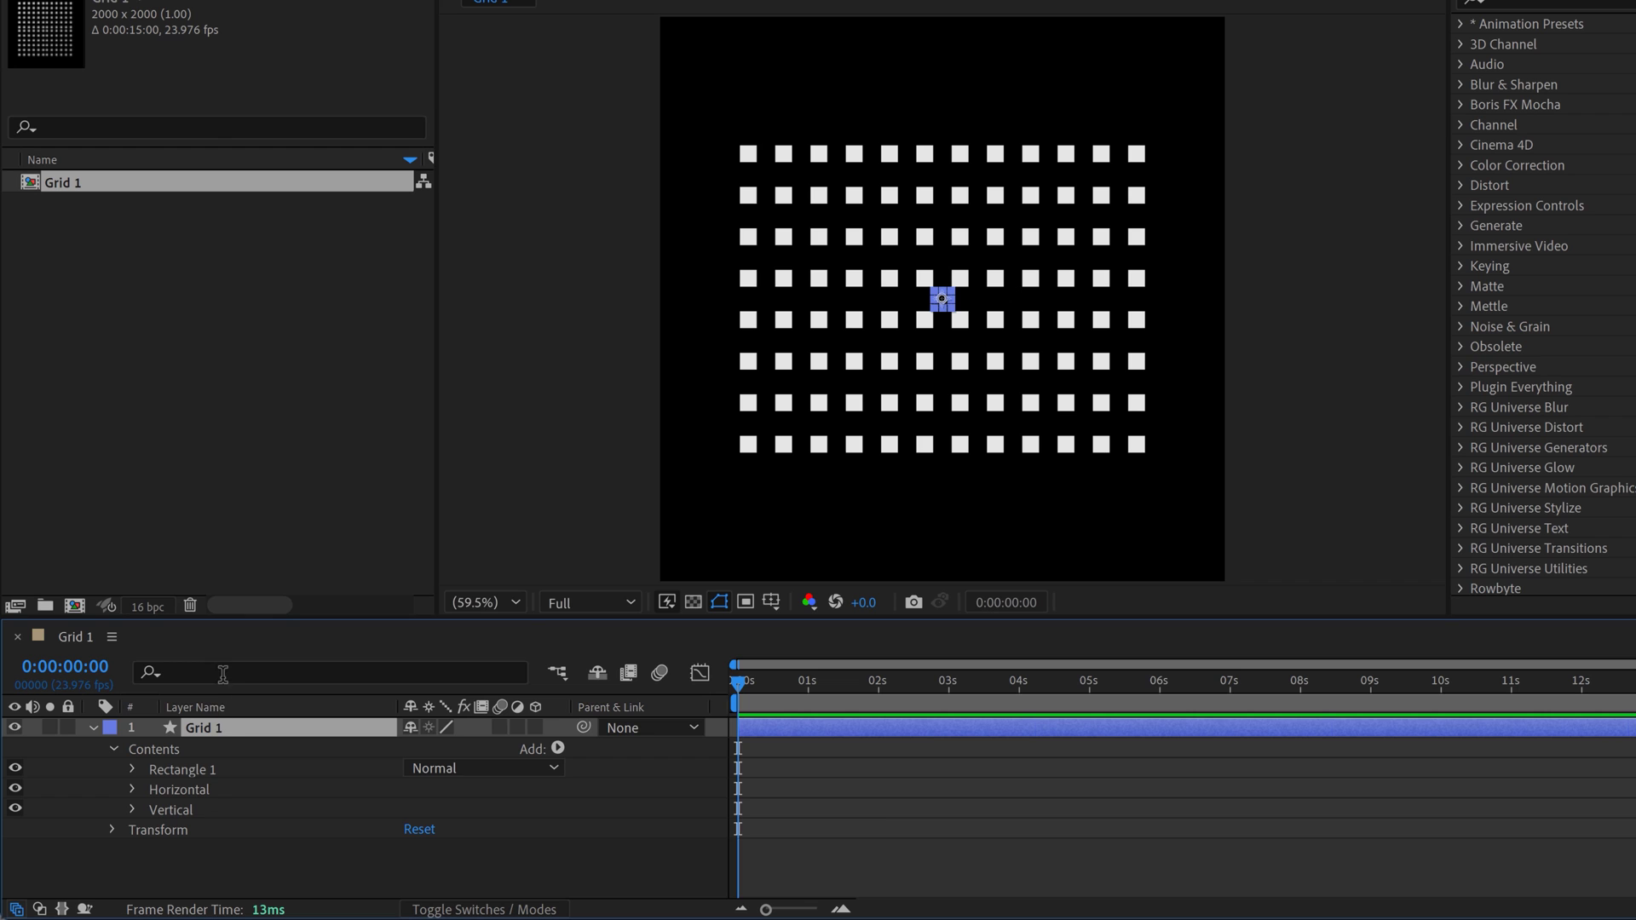
- Filter properties by 'copies' and set the Vertical repeater to 12 copies
click(222, 674)
text(copies)
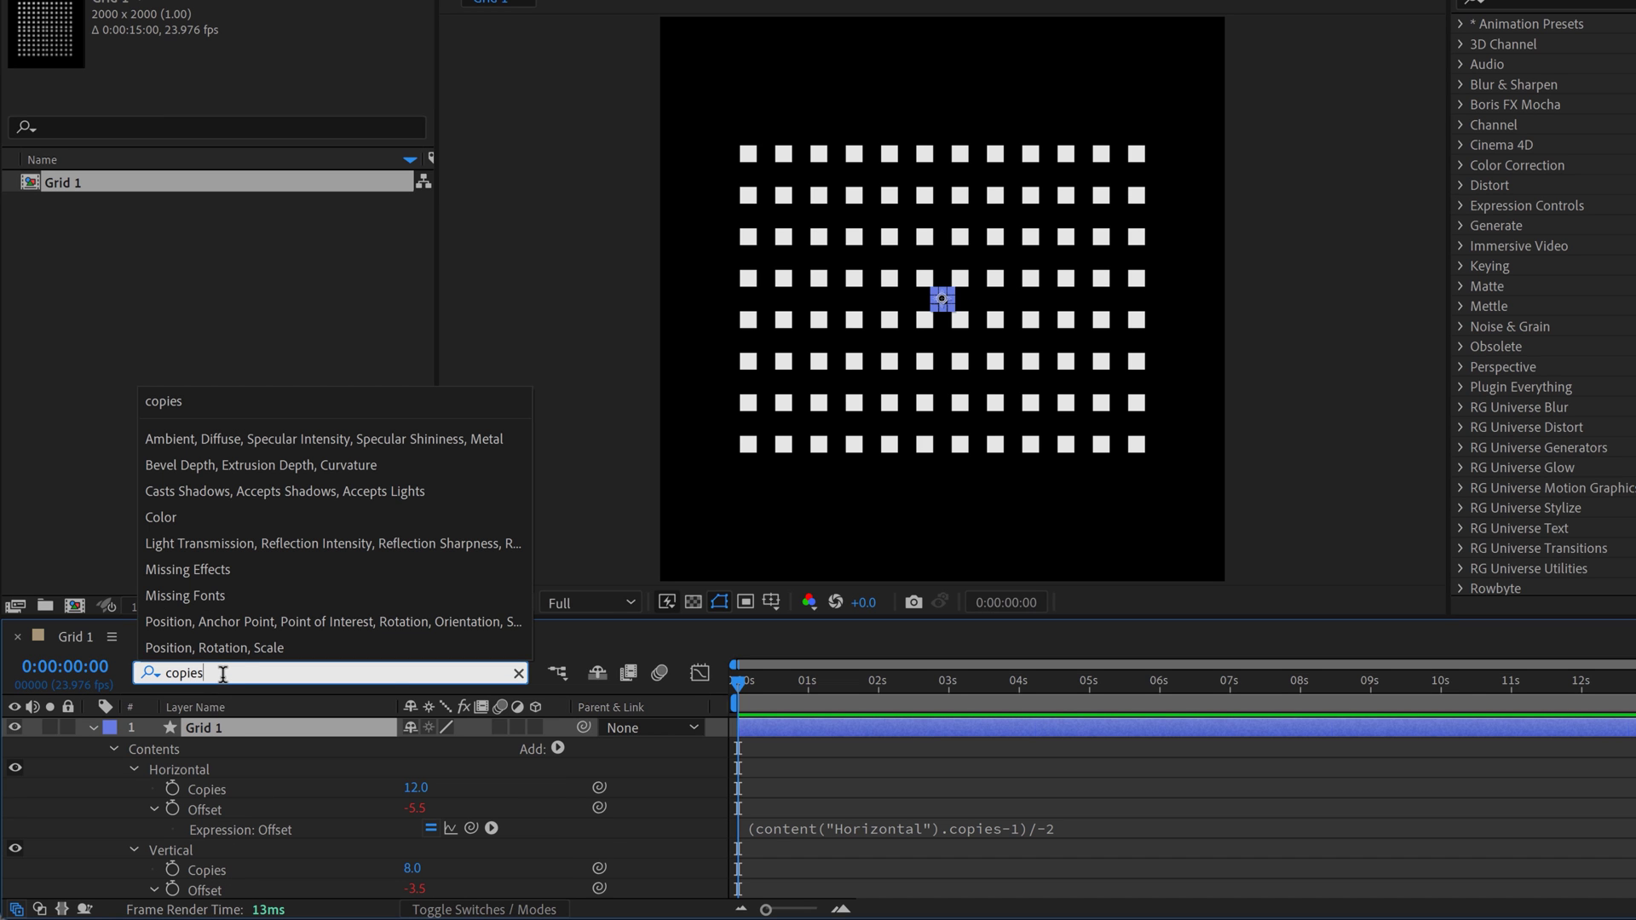
click(84, 796)
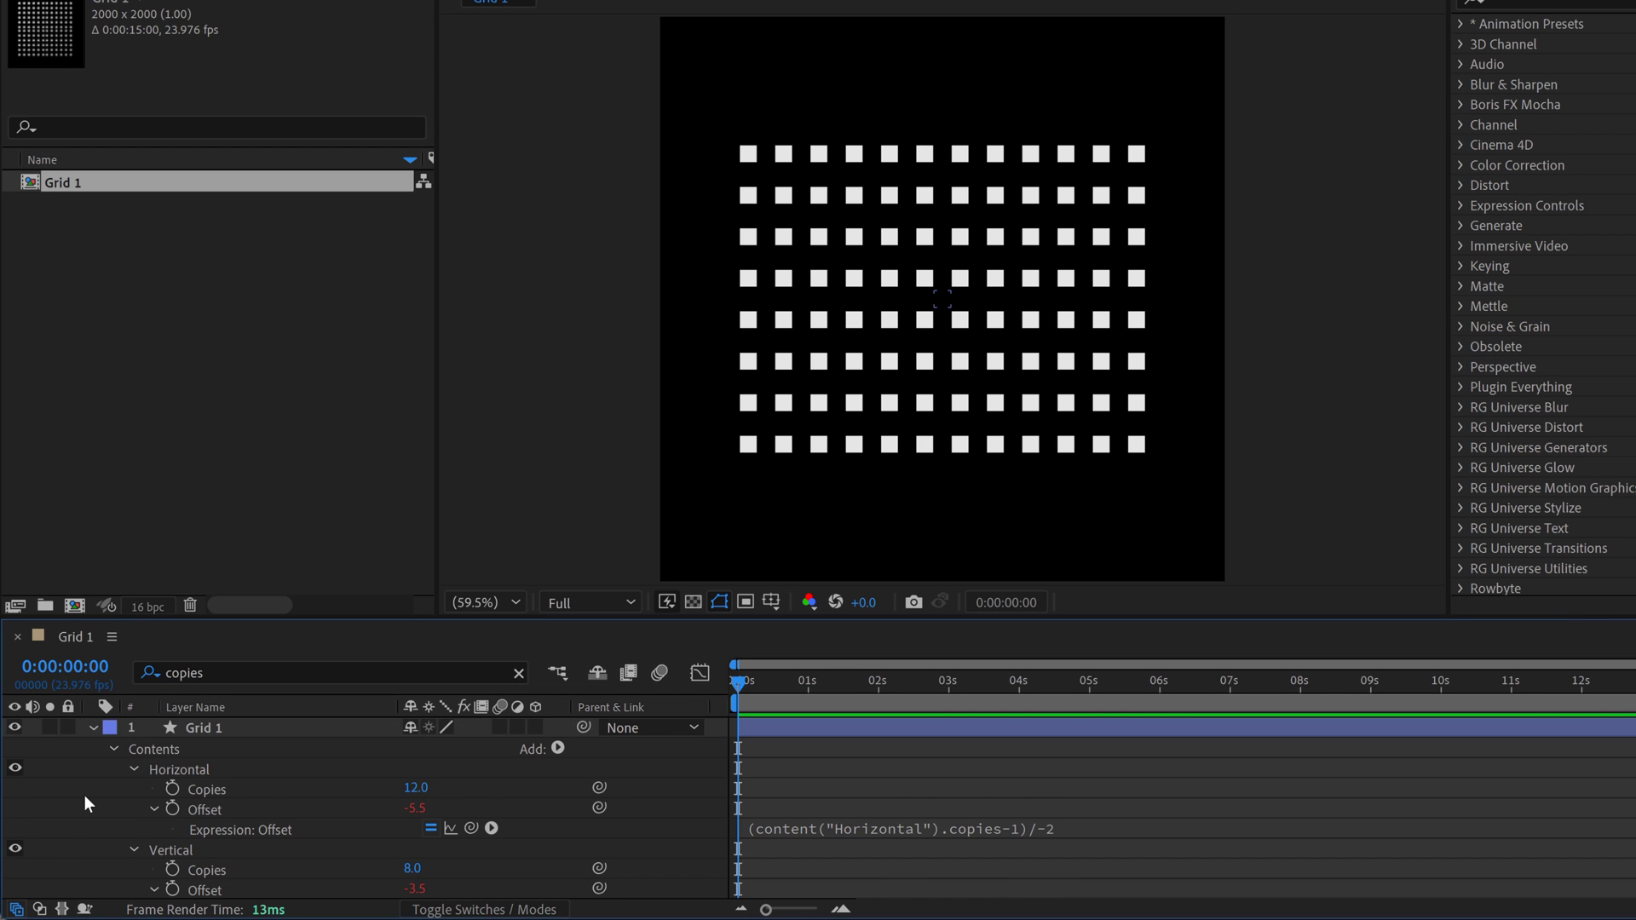
scroll(304, 785, down, 1)
click(409, 849)
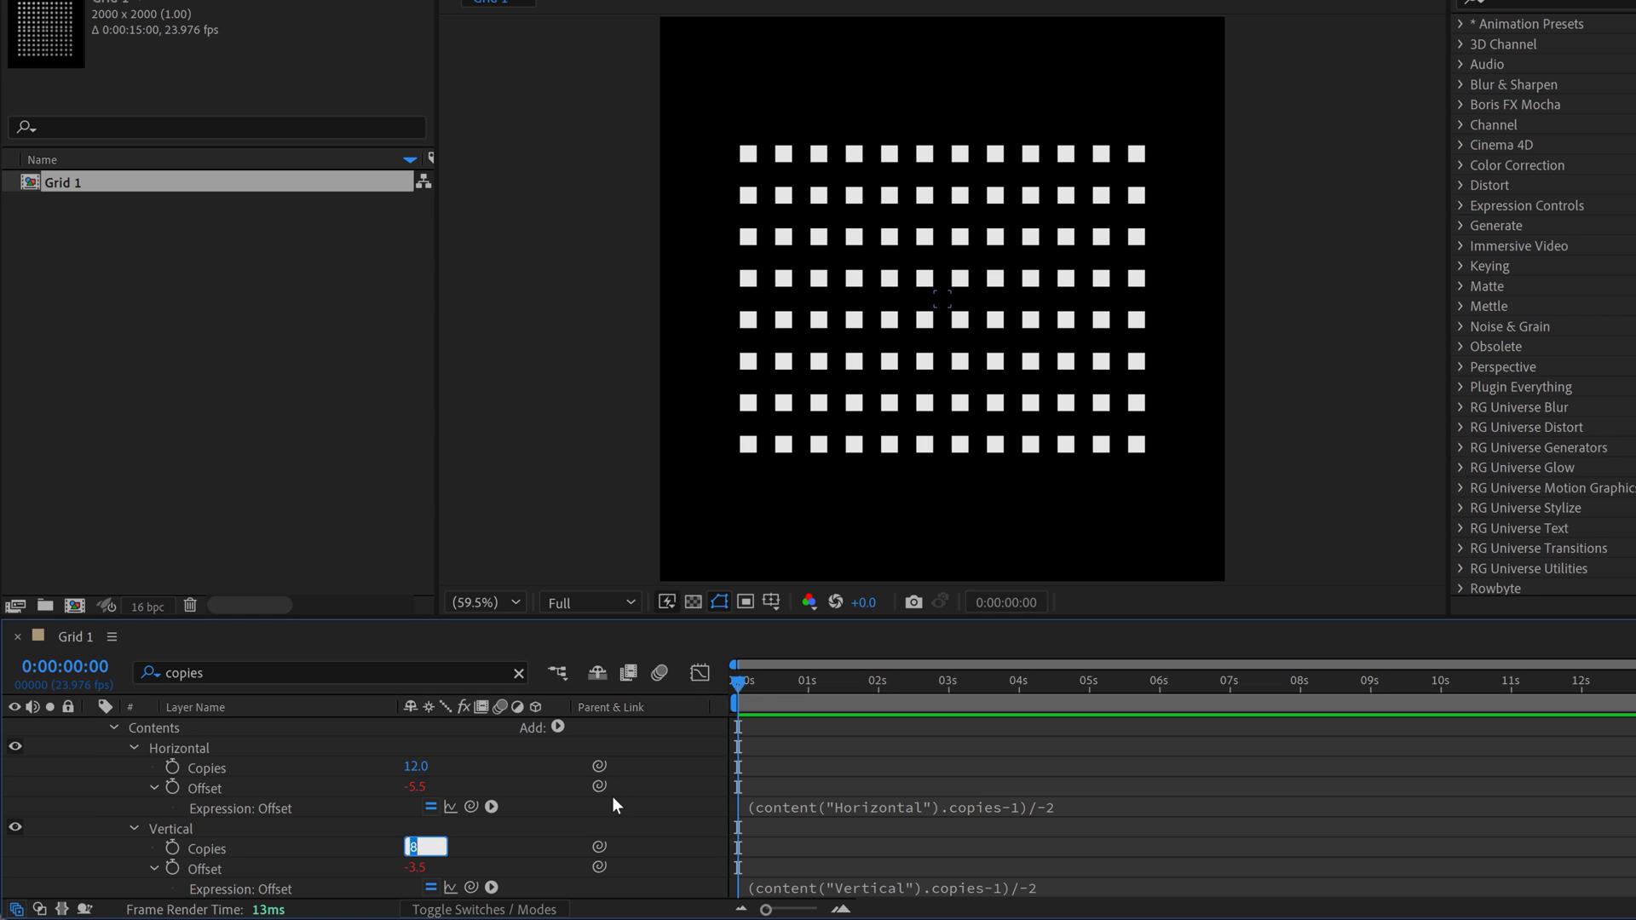
text(12)
key(Return)
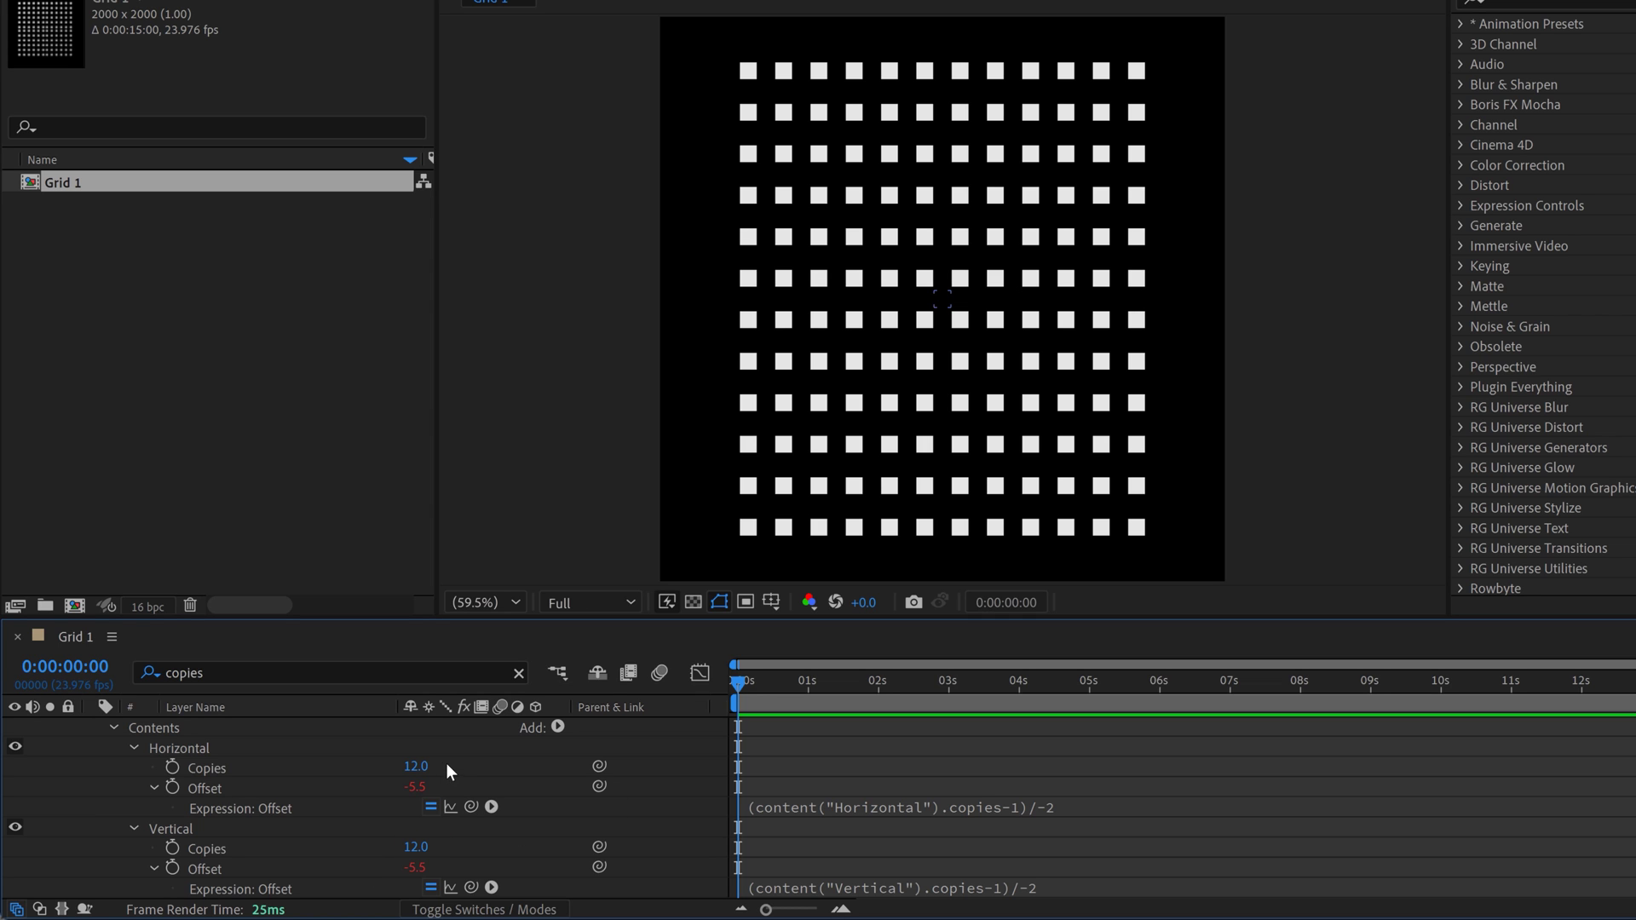
- Filter by 'position', set Vertical's Position to 0,125, then clear the filter
click(226, 672)
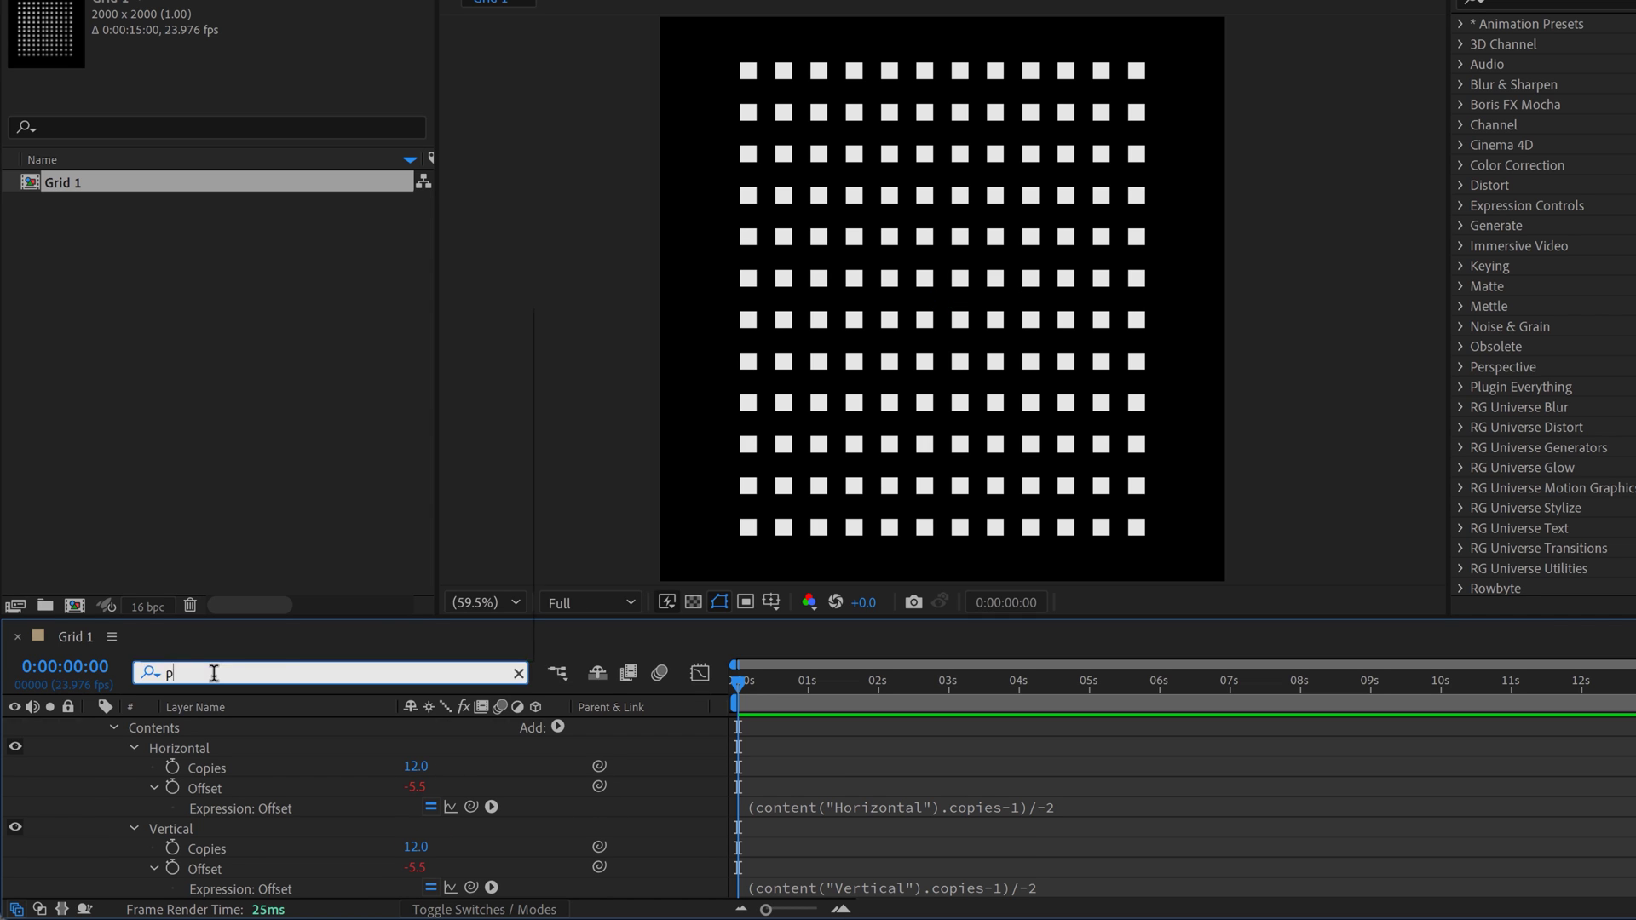
text(position)
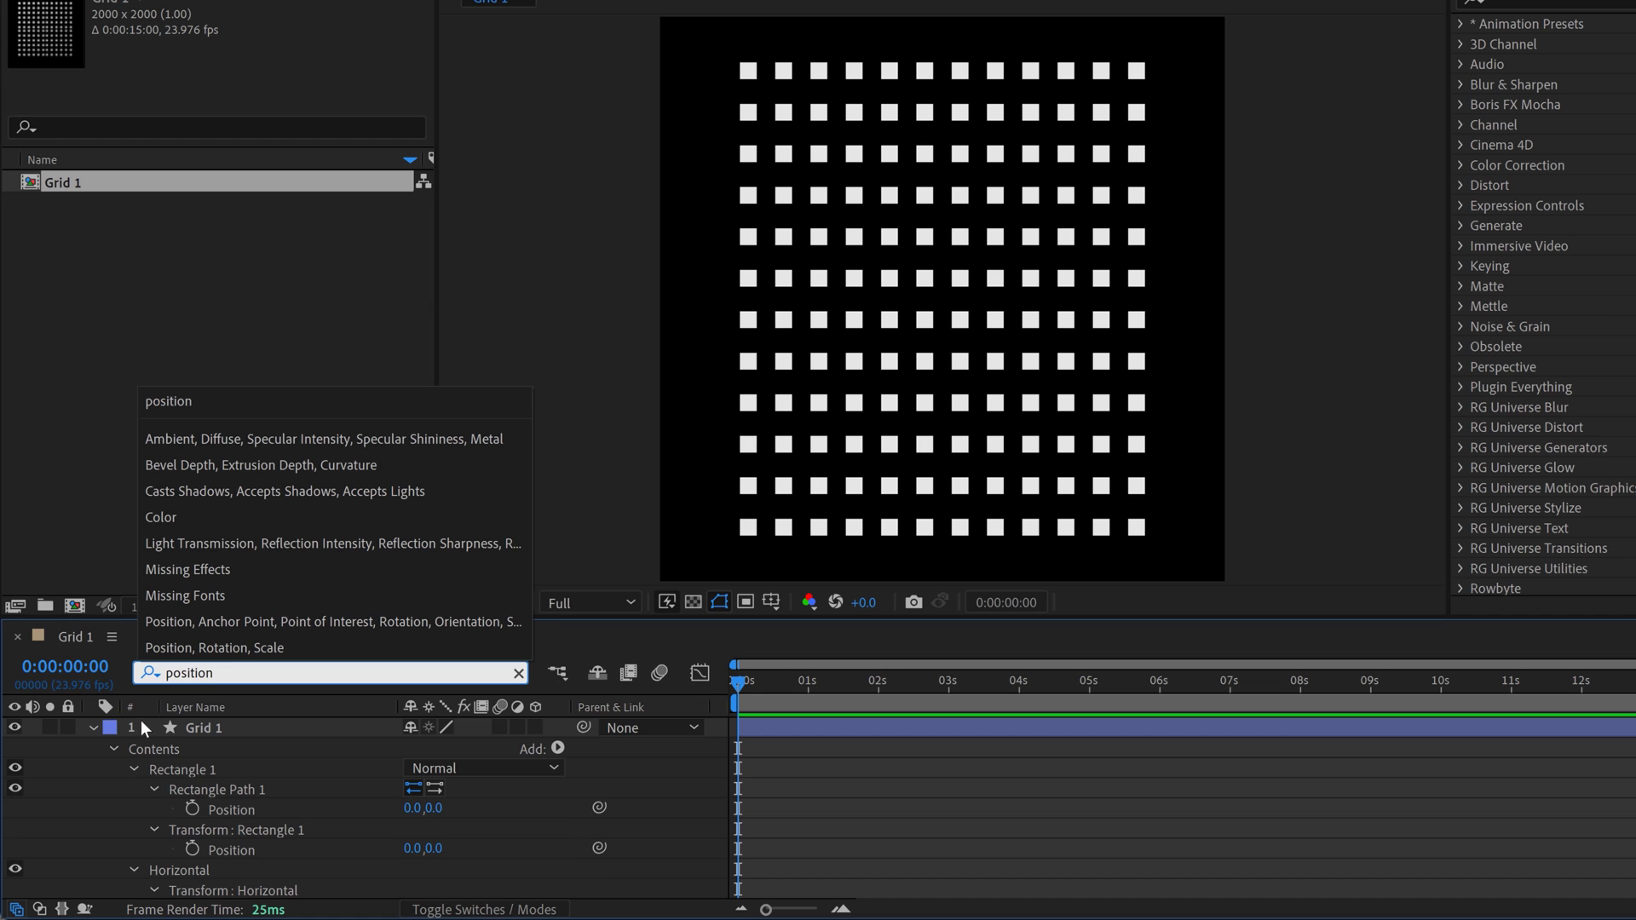
click(94, 825)
scroll(101, 820, down, 3)
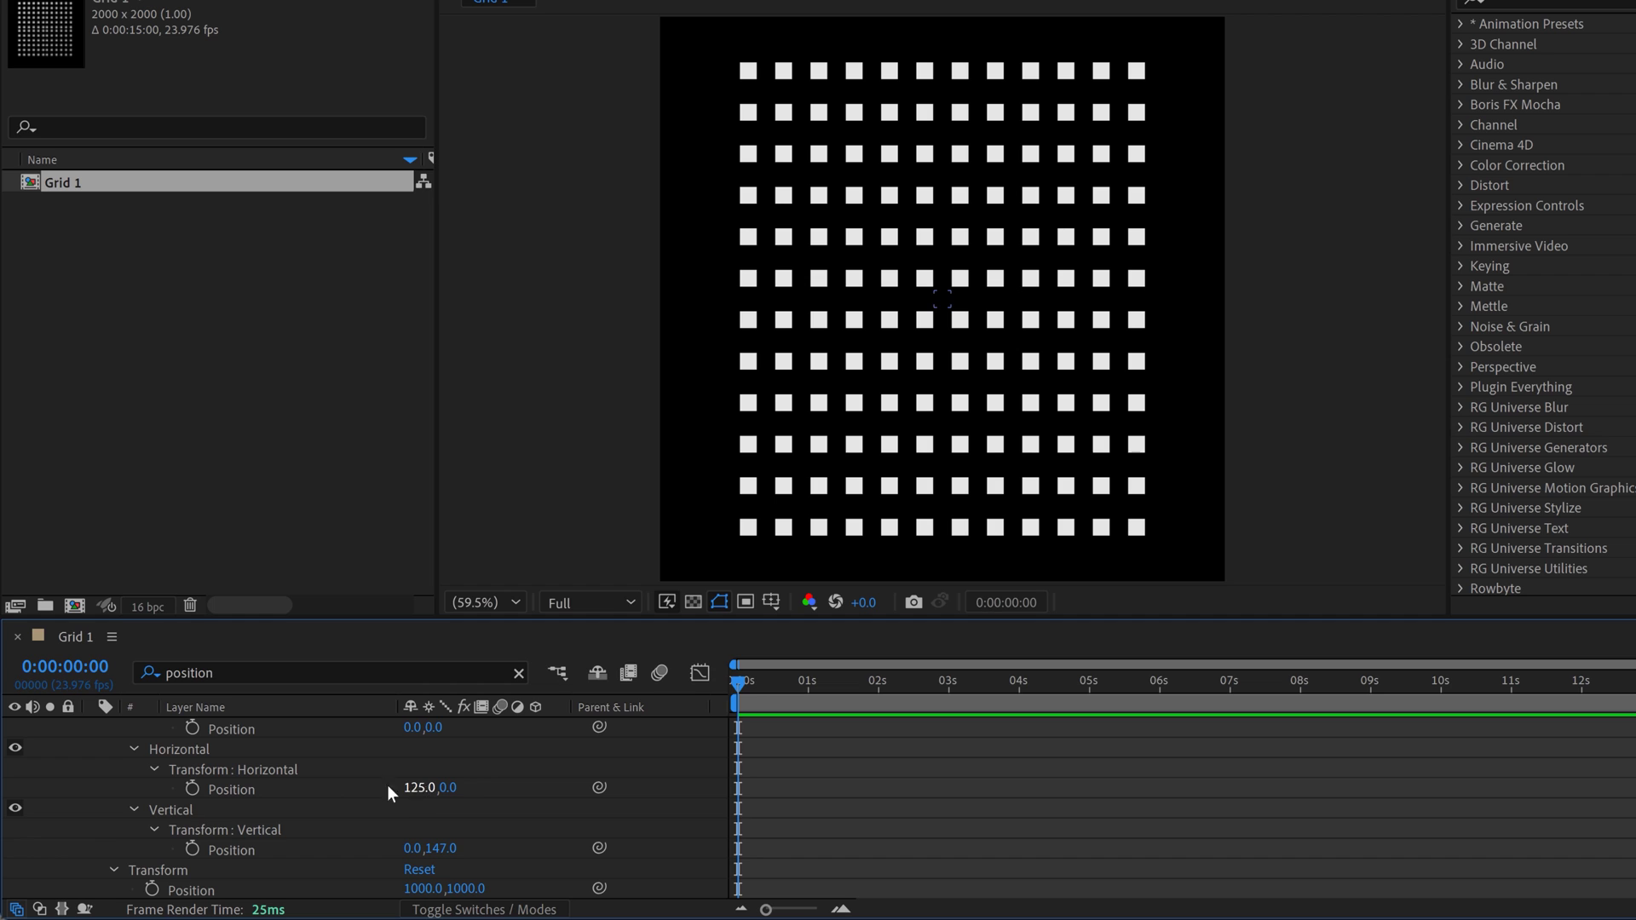
click(449, 852)
text(125)
key(Return)
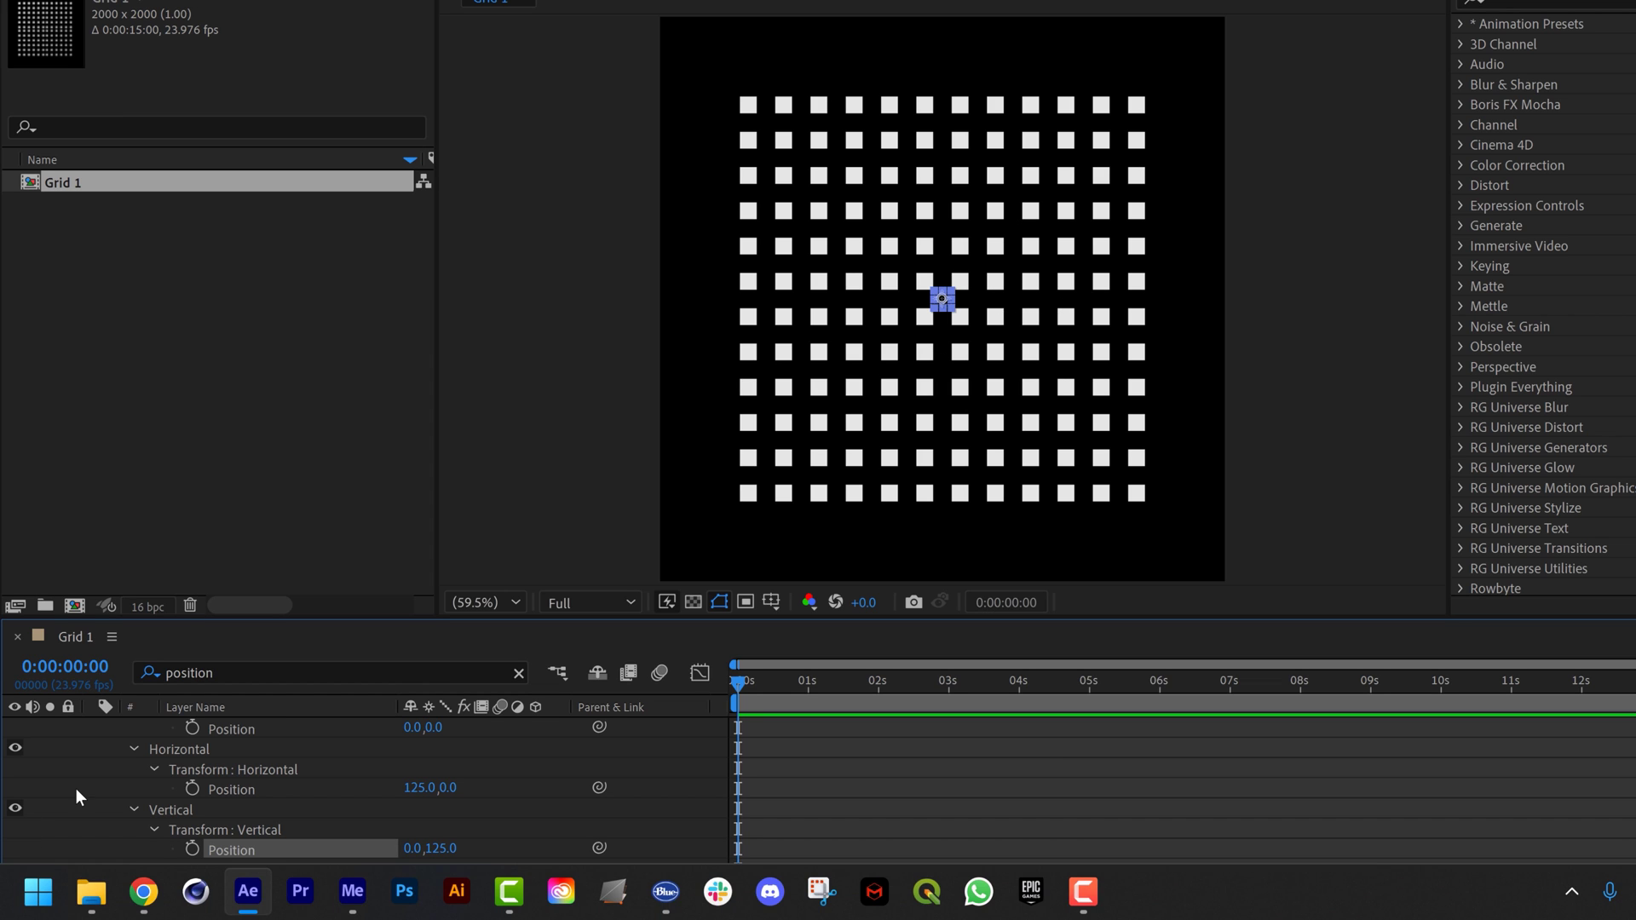
scroll(80, 791, up, 3)
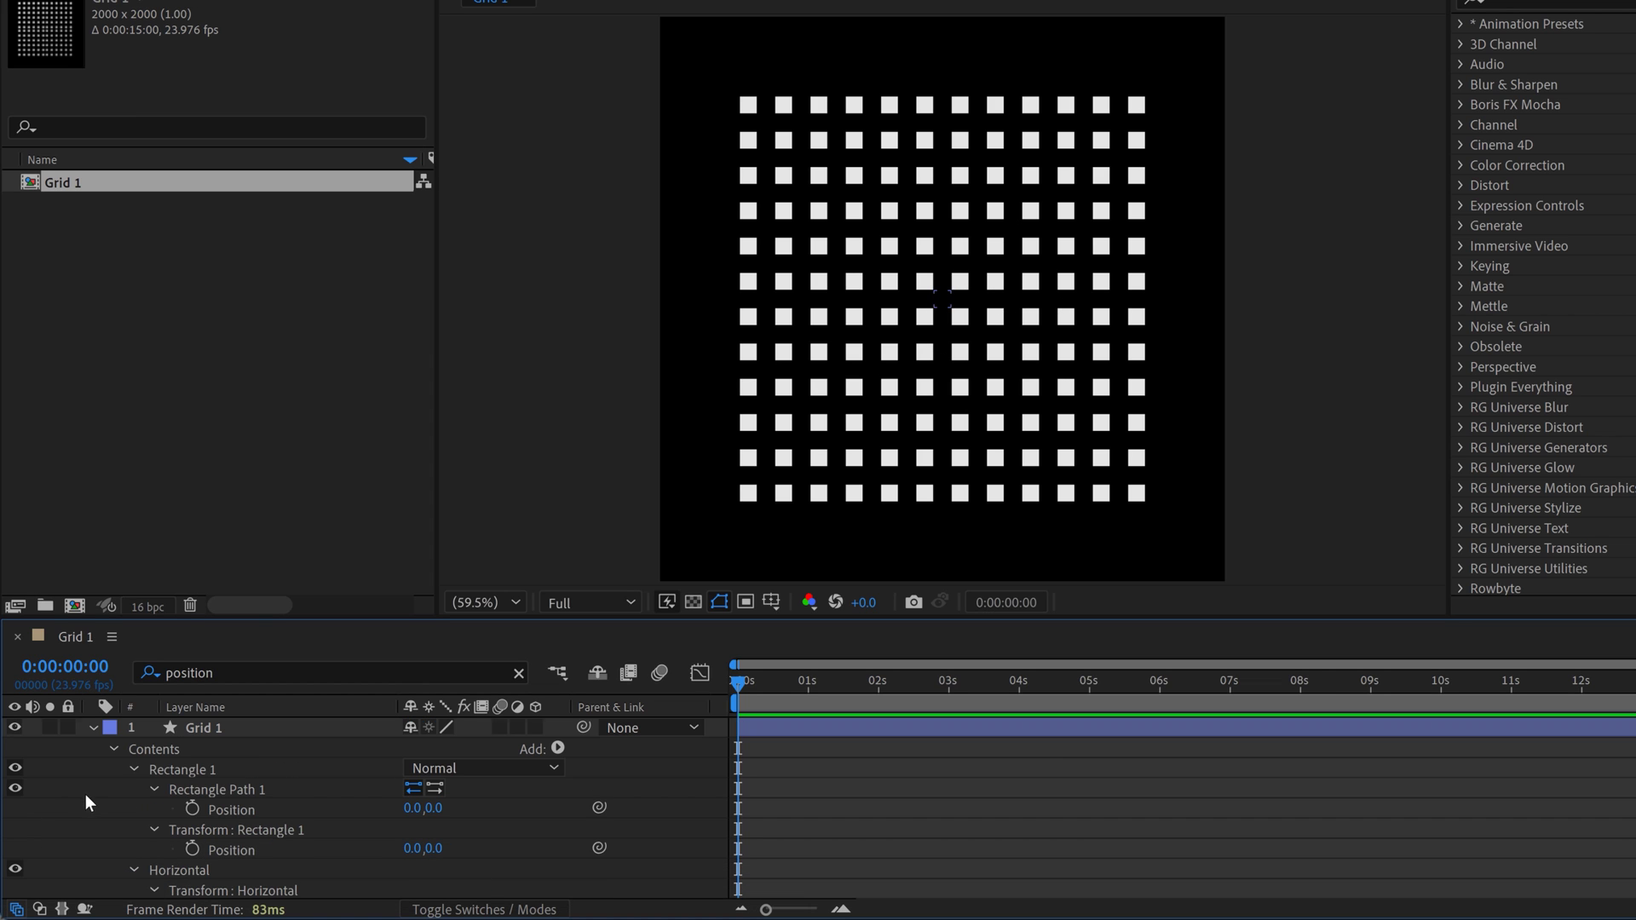
click(519, 673)
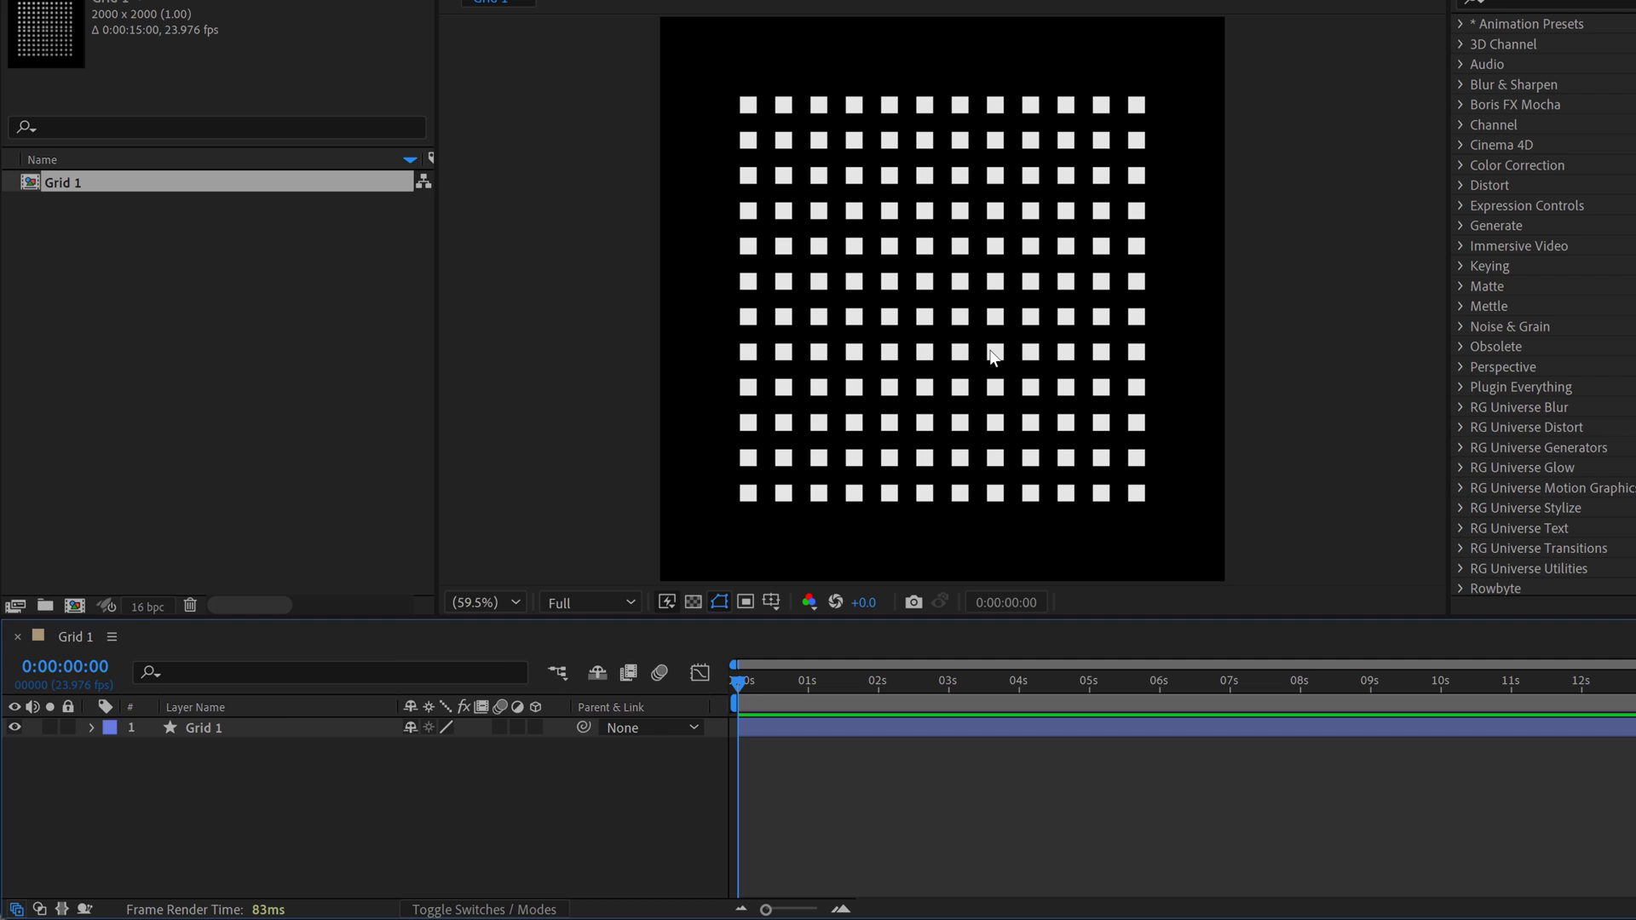
- Nudge Grid 1 slightly left and down, then inspect its Horizontal repeater settings
click(891, 284)
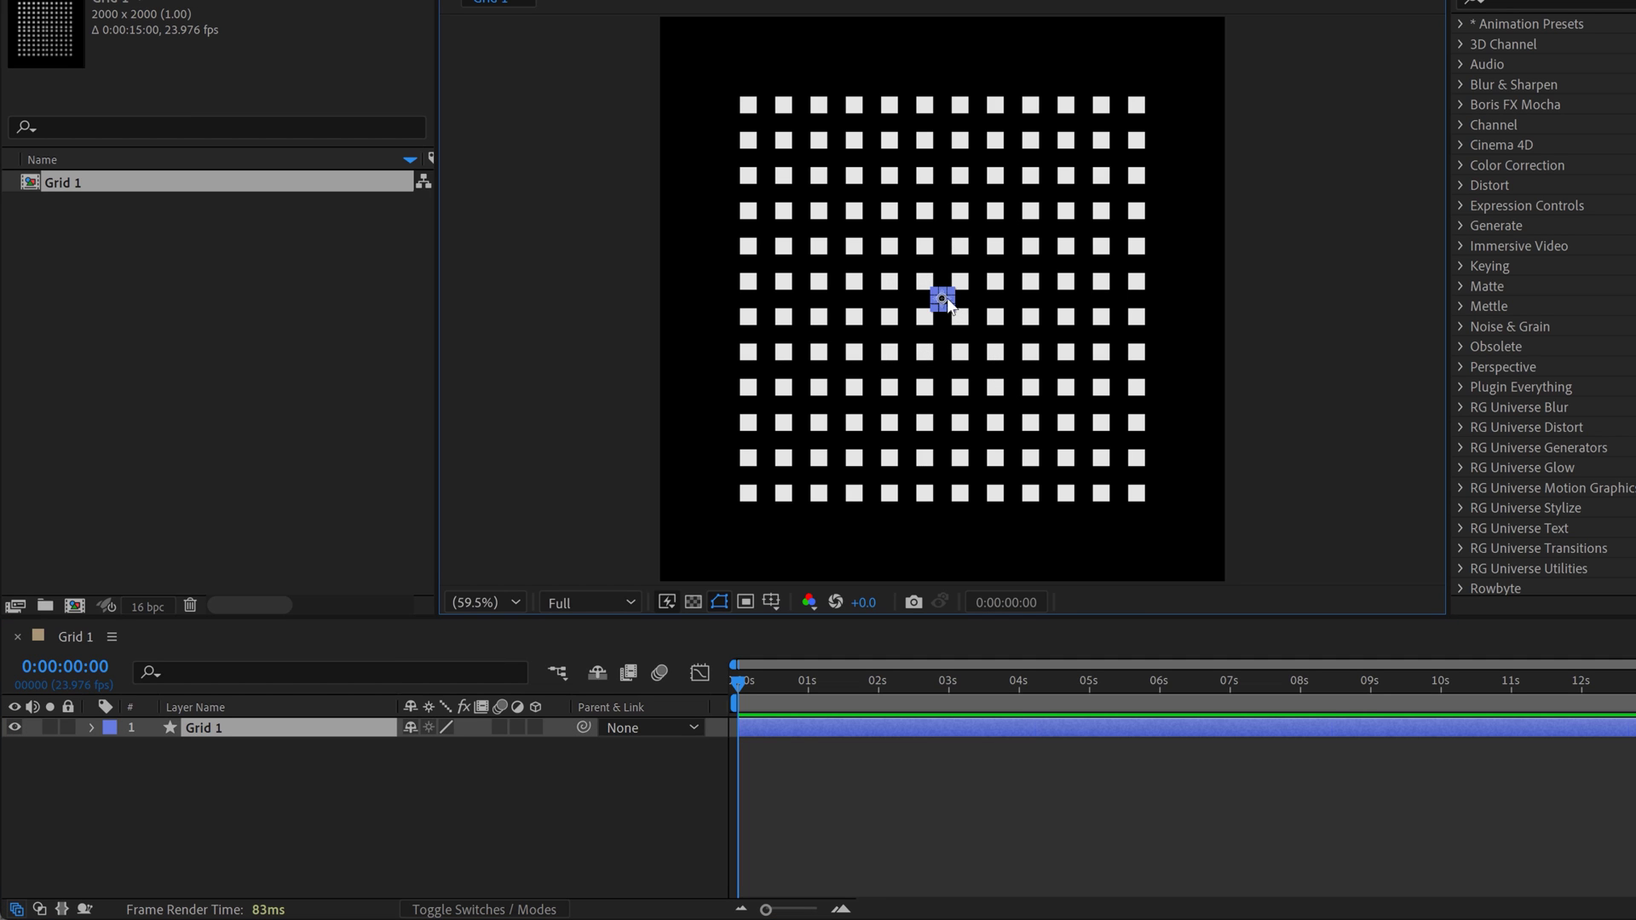
drag(942, 300, 925, 304)
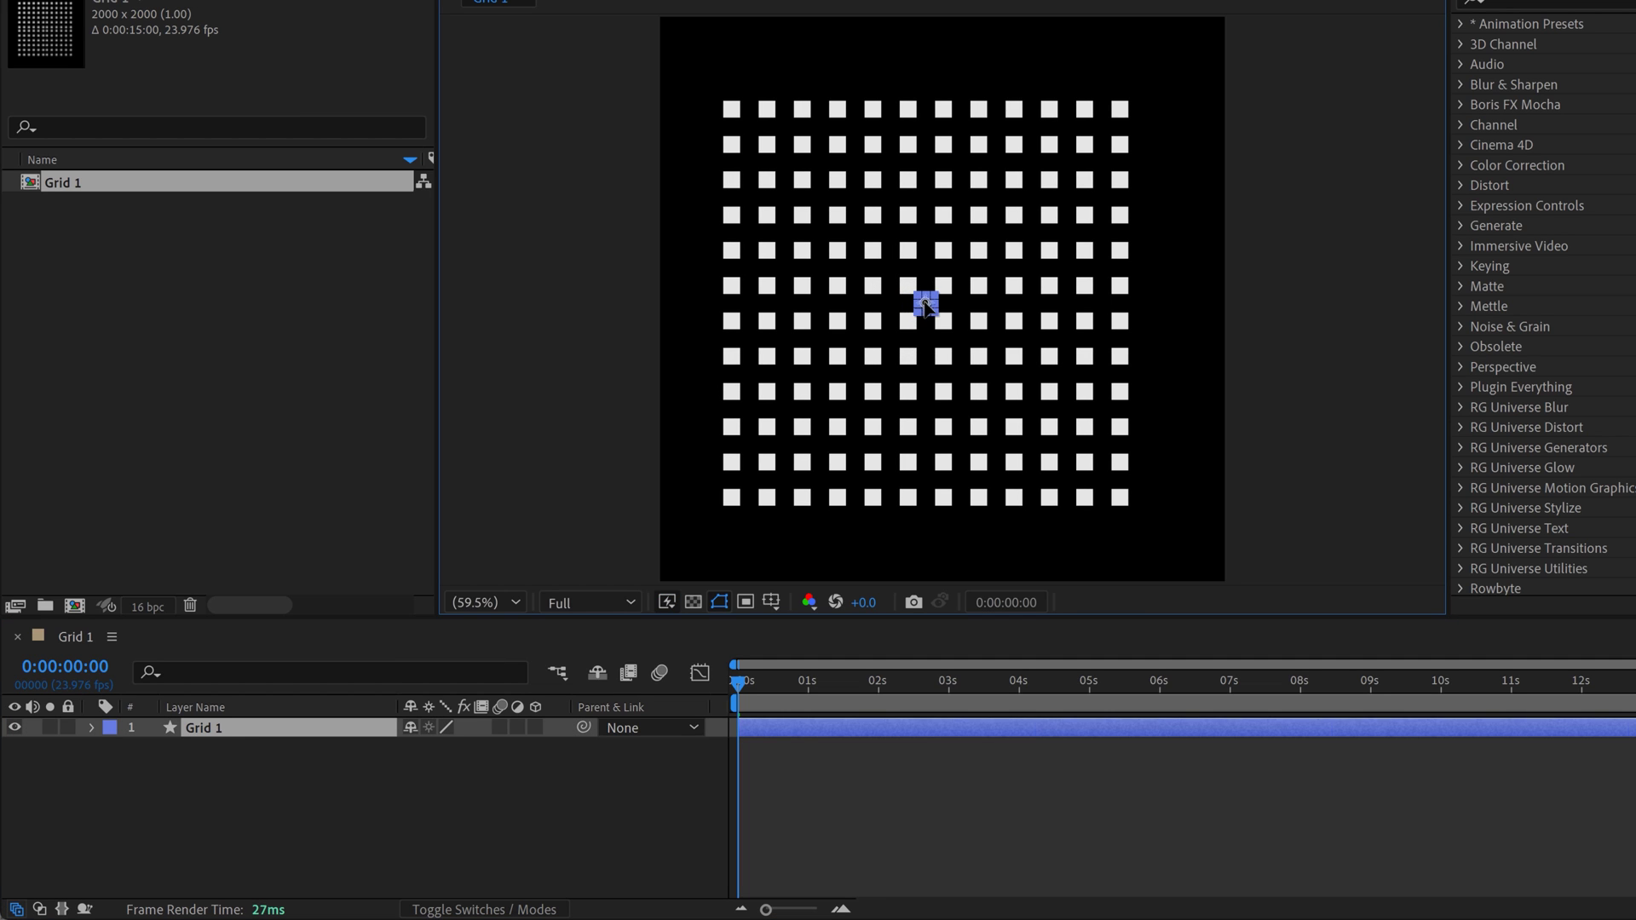
click(92, 728)
click(111, 748)
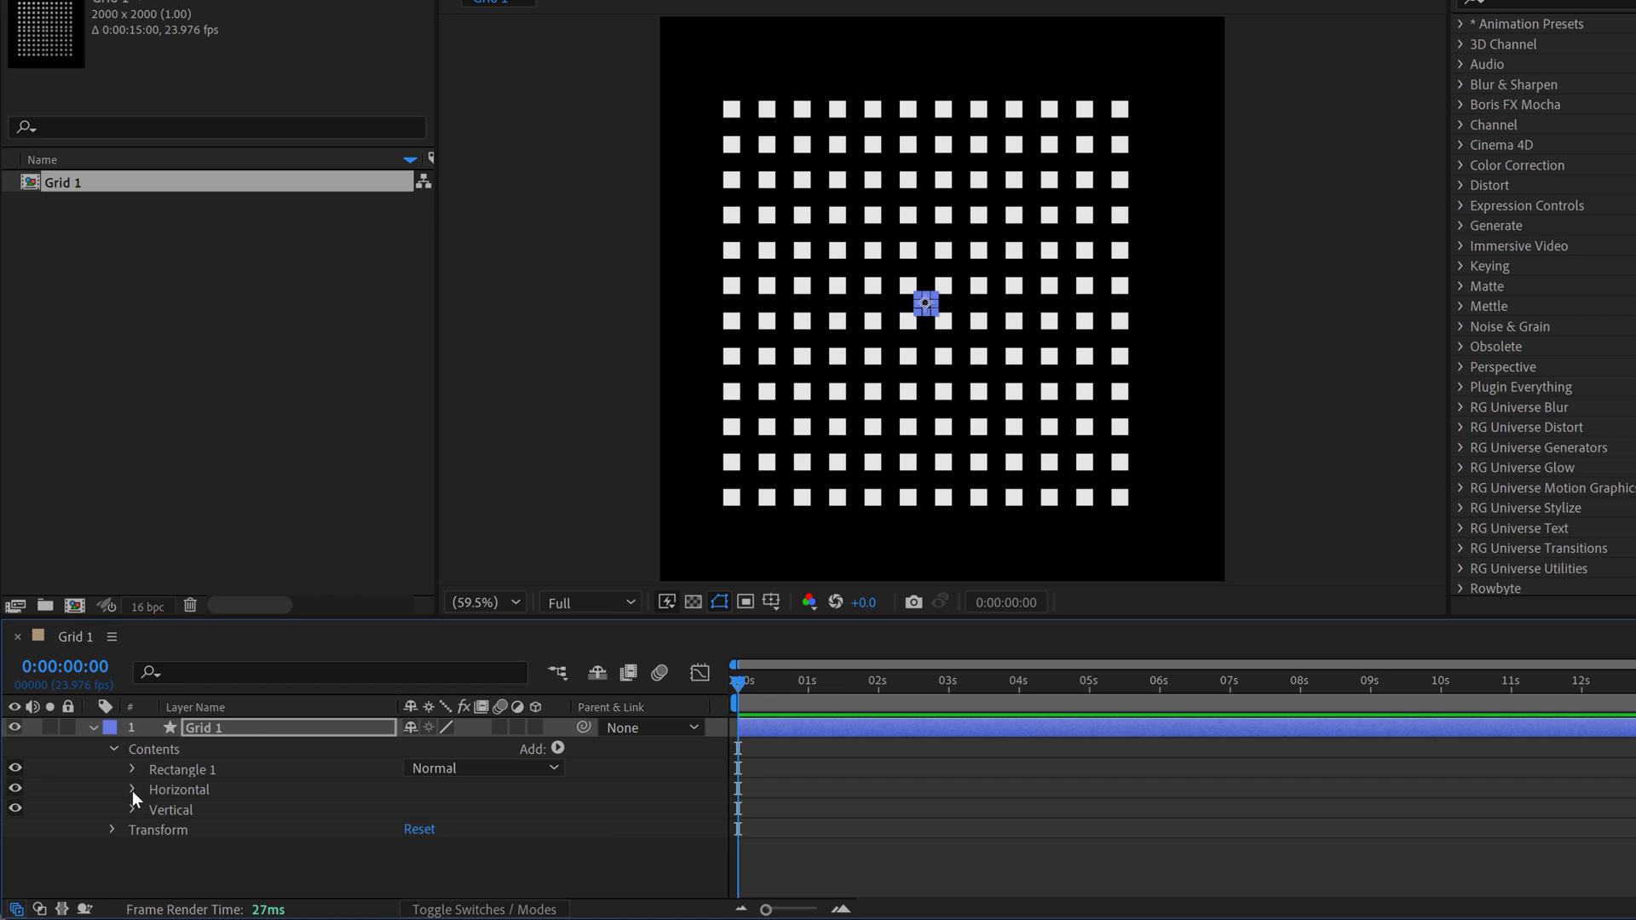
click(132, 790)
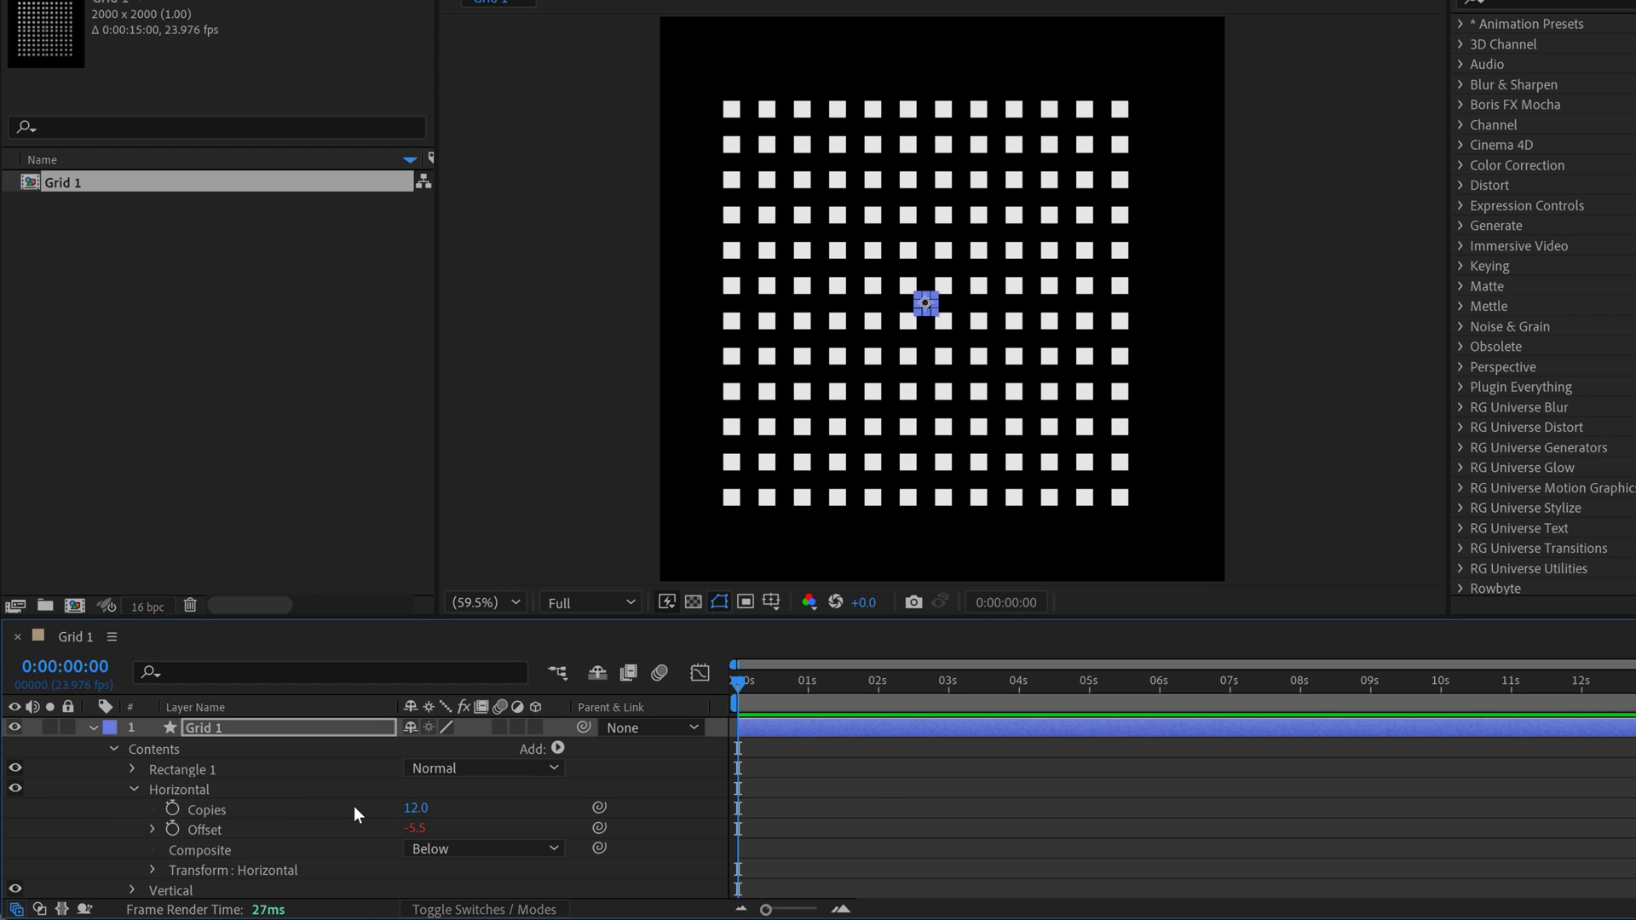
click(134, 789)
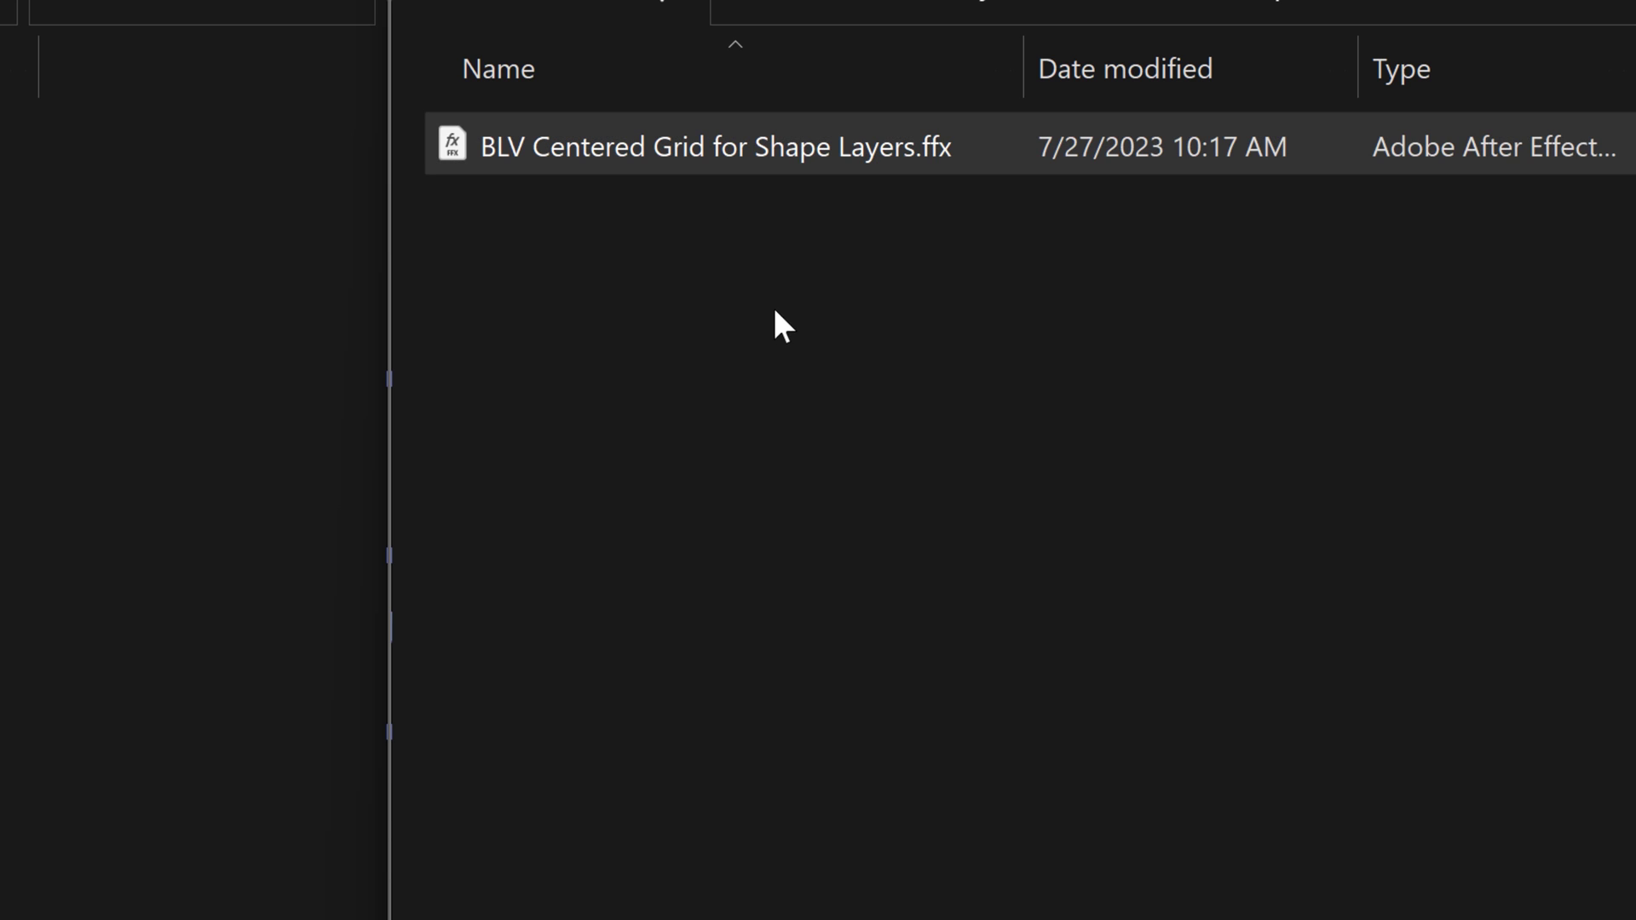
- Move BLV Centered Grid for Shape Layers.ffx into the After Effects User Presets folder
drag(596, 153, 468, 315)
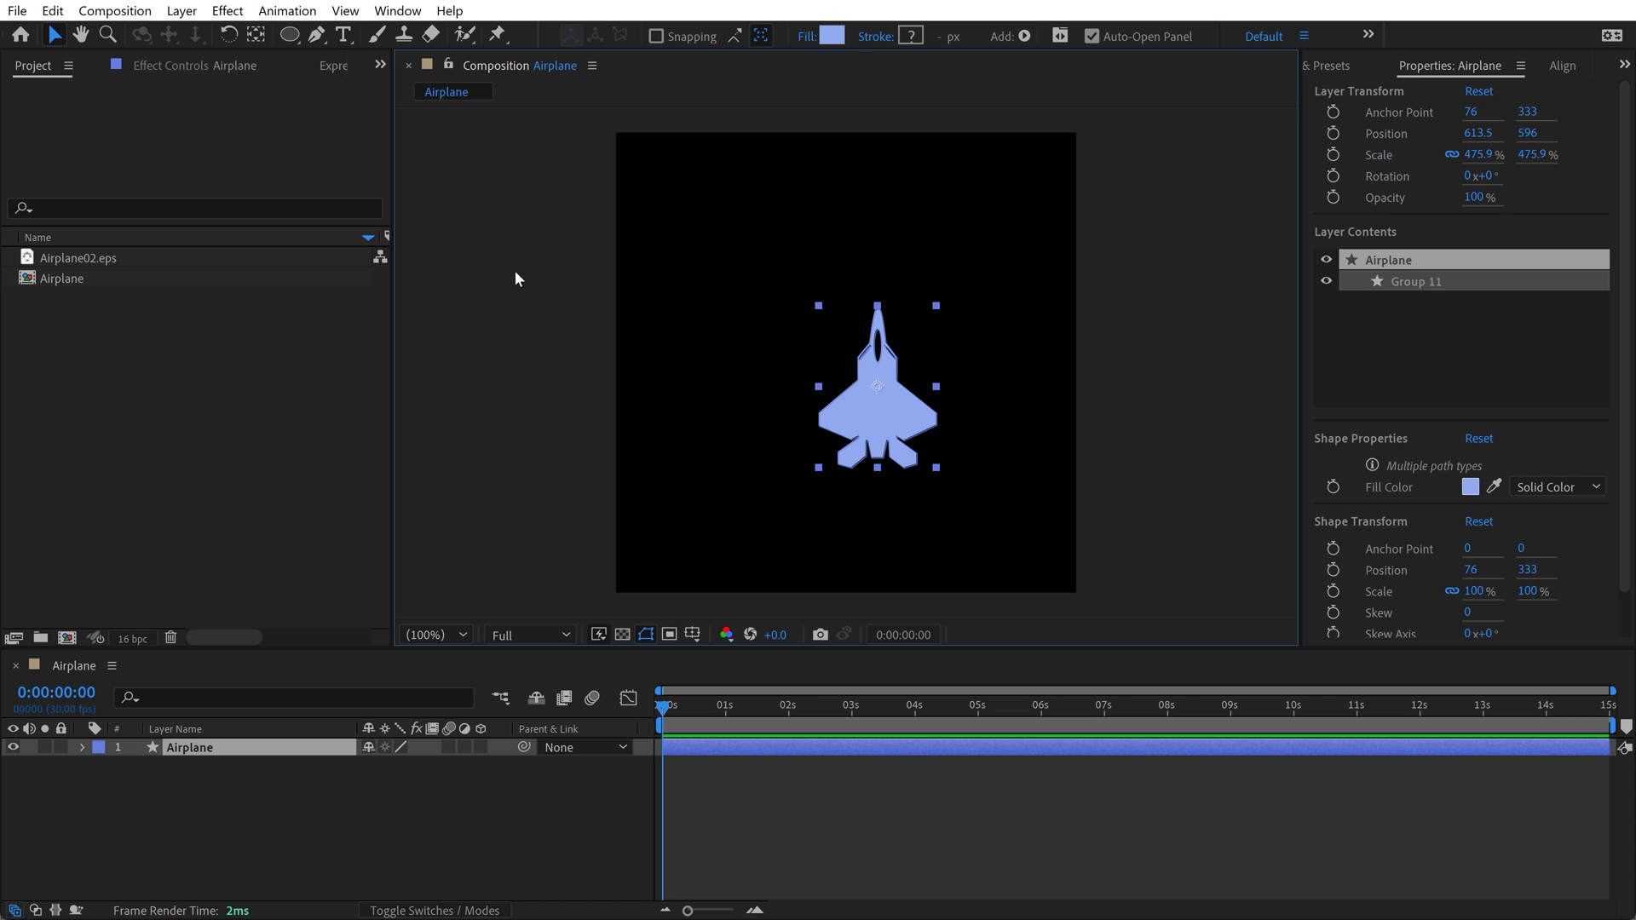
- Show the Effects & Presets panel via the Window menu and refresh its list
click(402, 11)
click(496, 167)
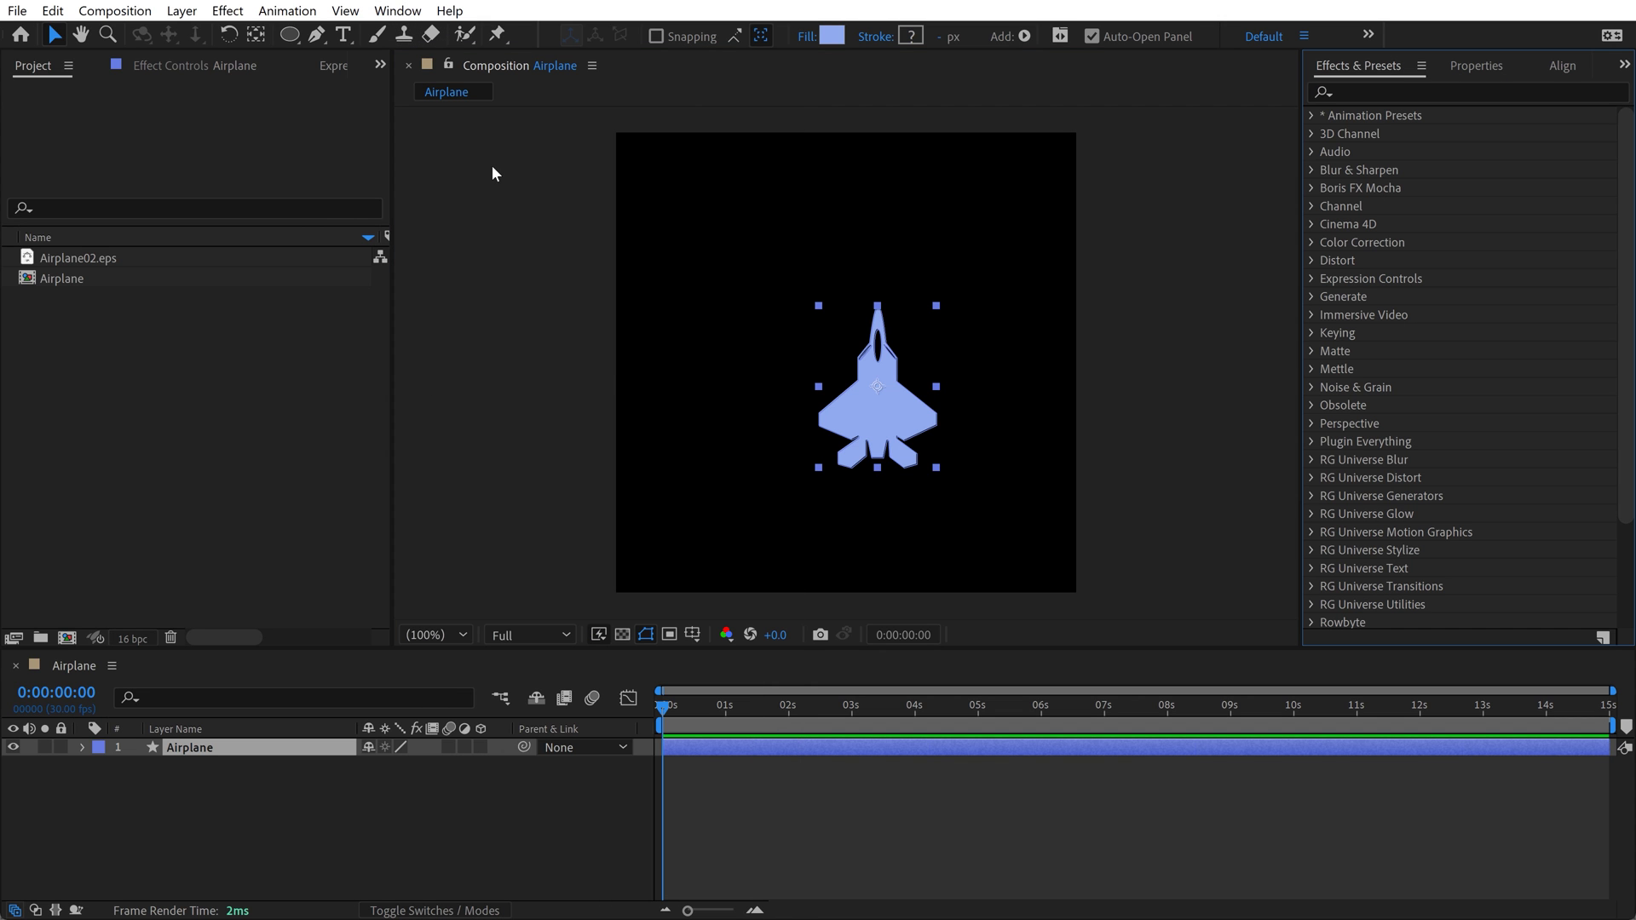
click(1420, 66)
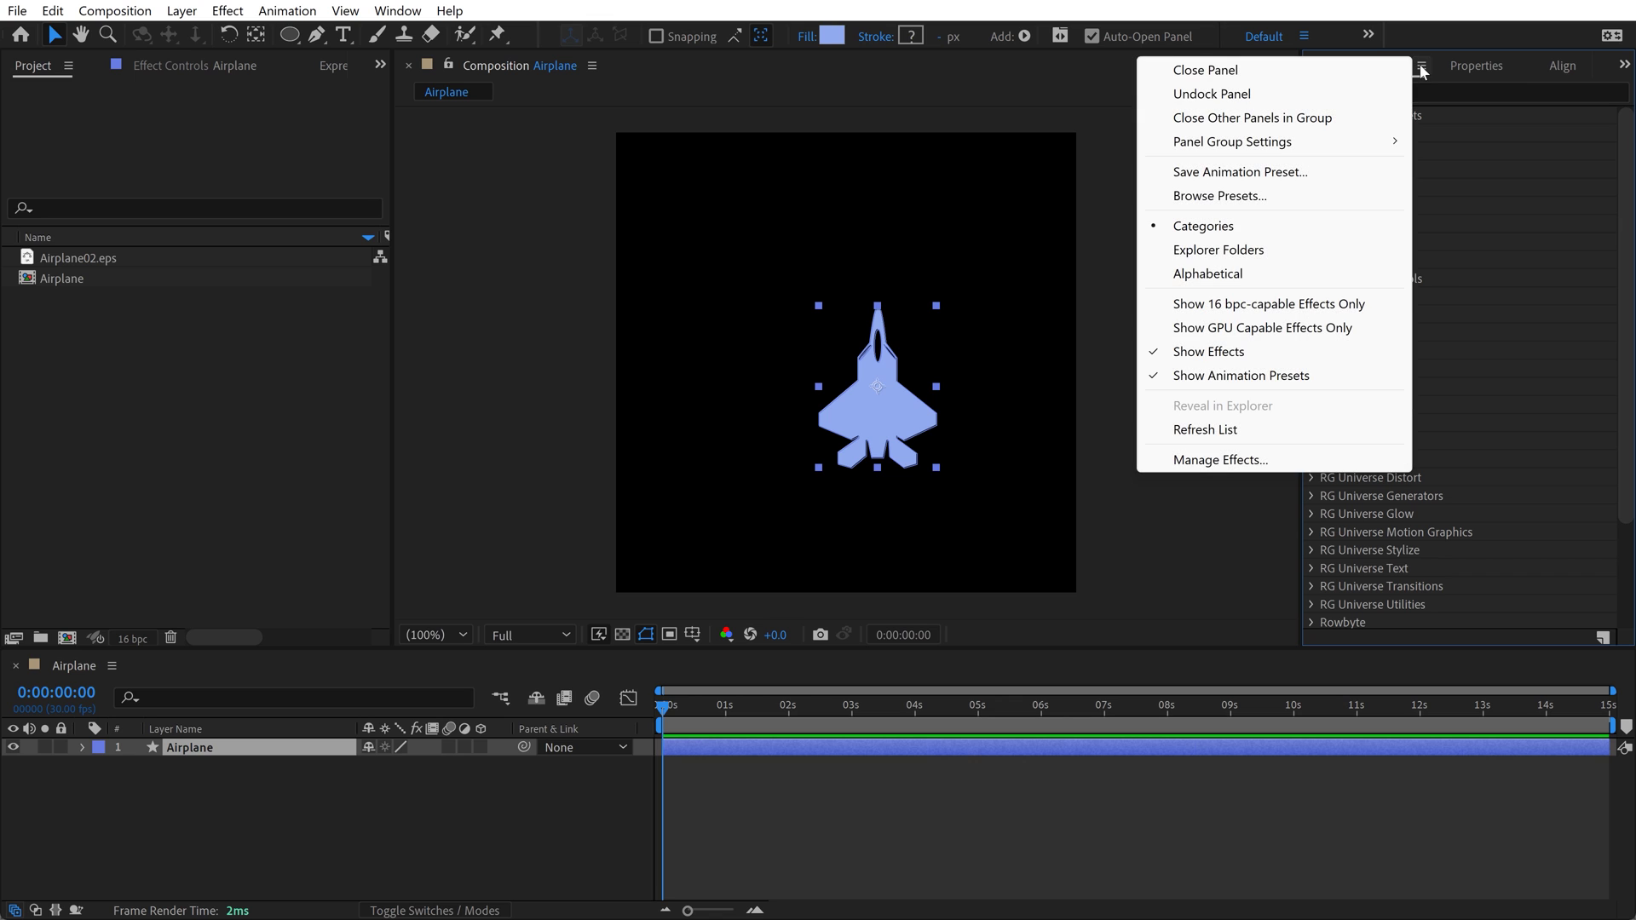
click(1207, 431)
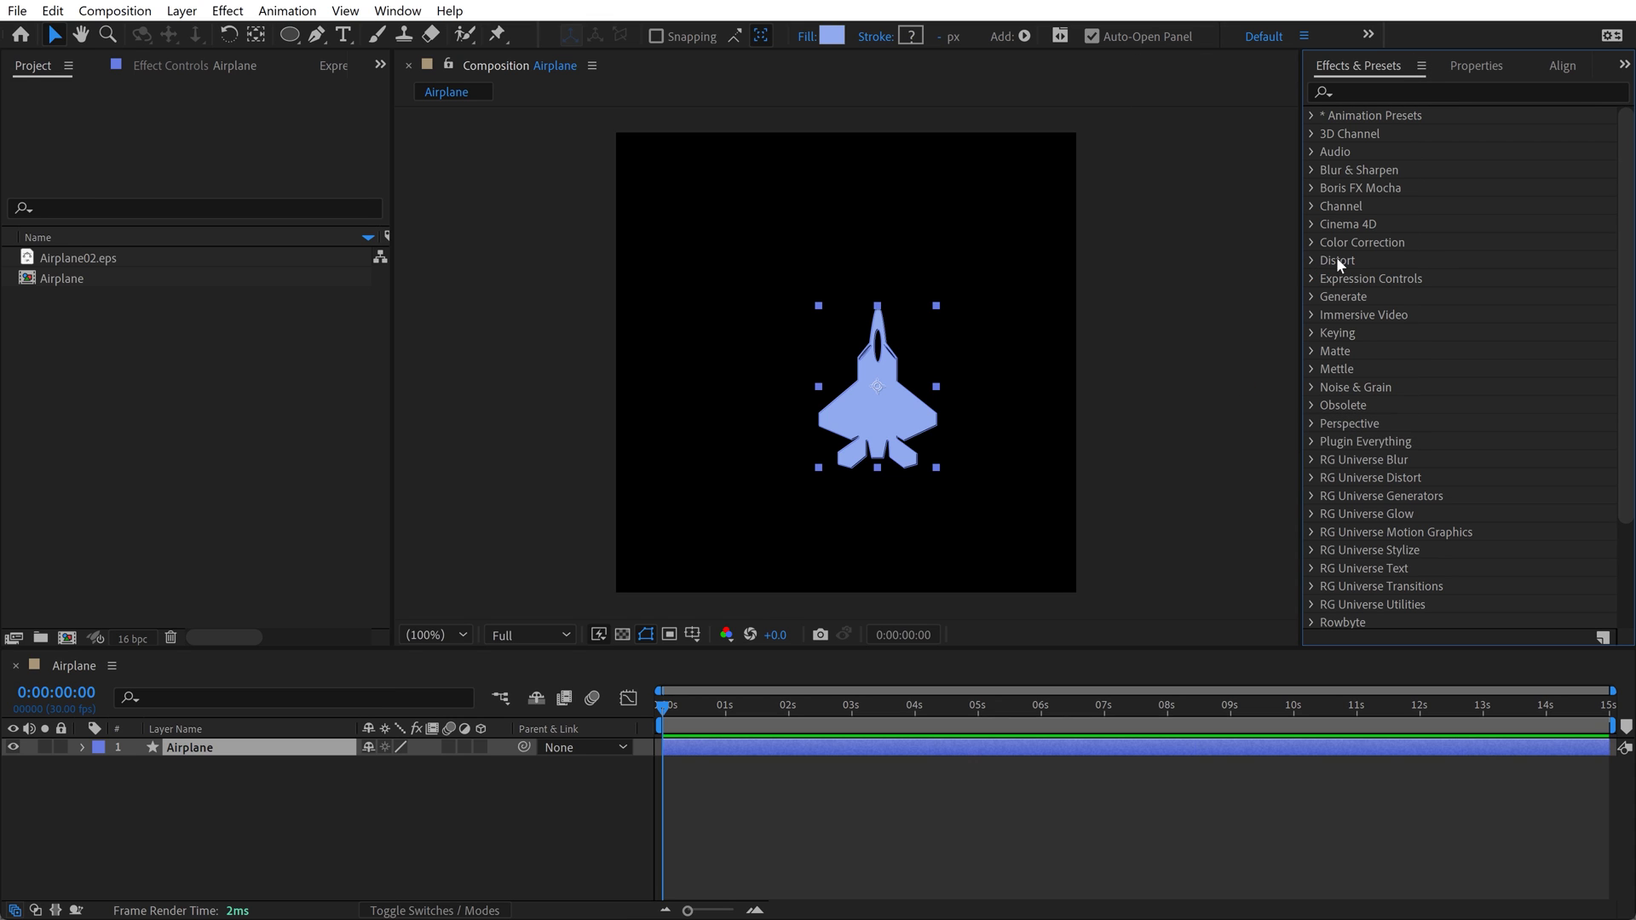
- Widen the viewer, then reposition and shrink the airplane
drag(1299, 244, 1193, 247)
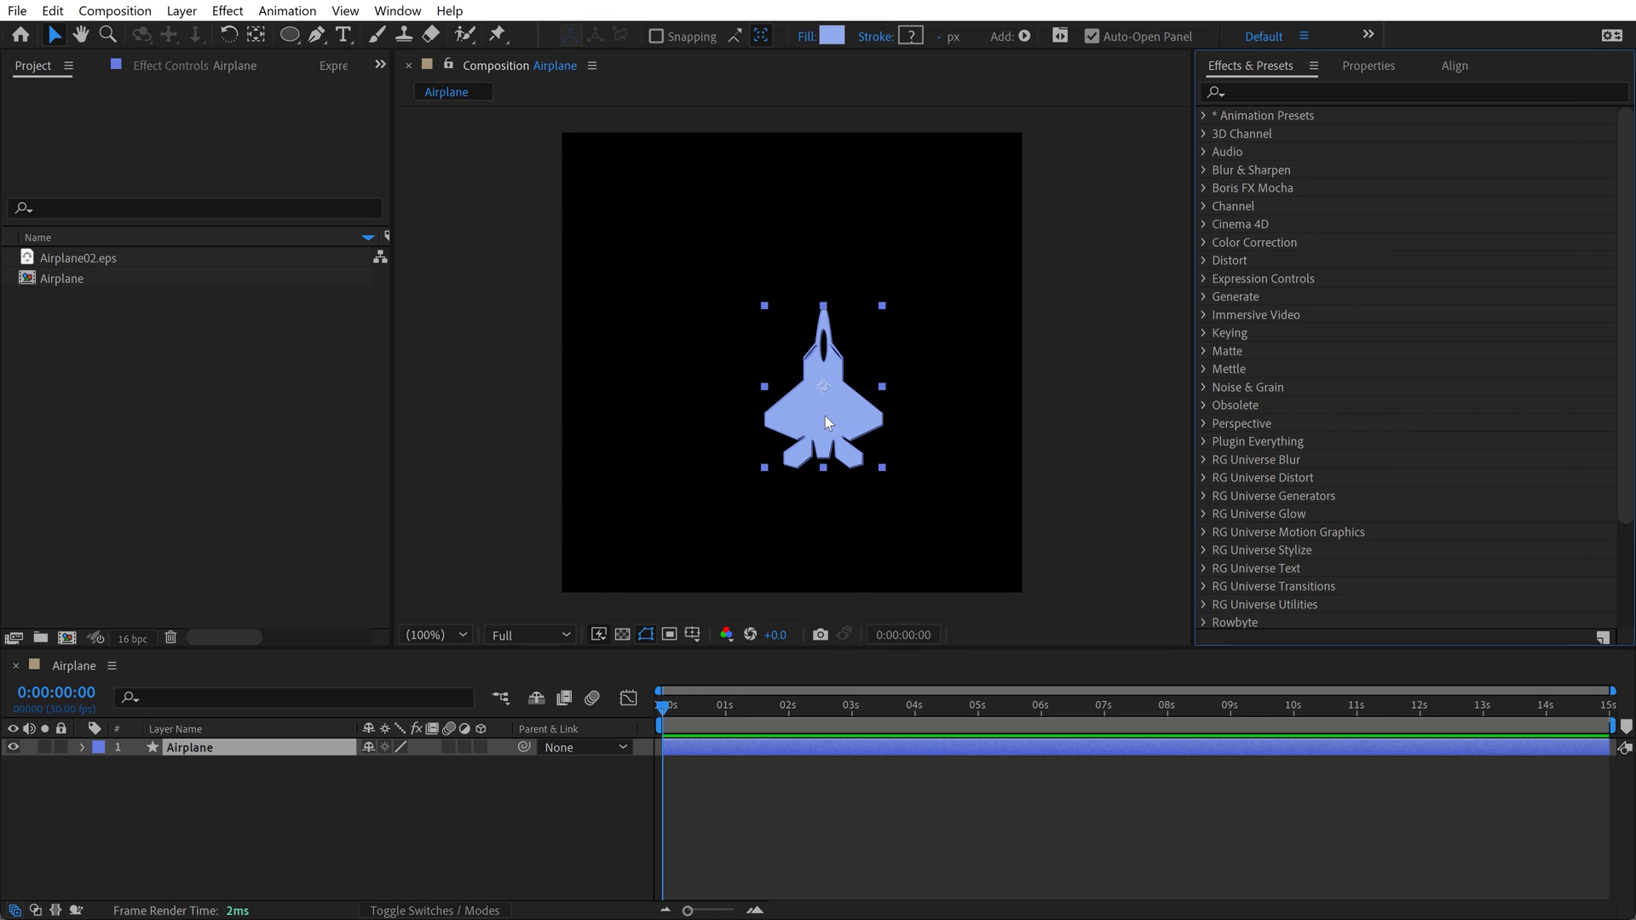
drag(823, 414, 792, 401)
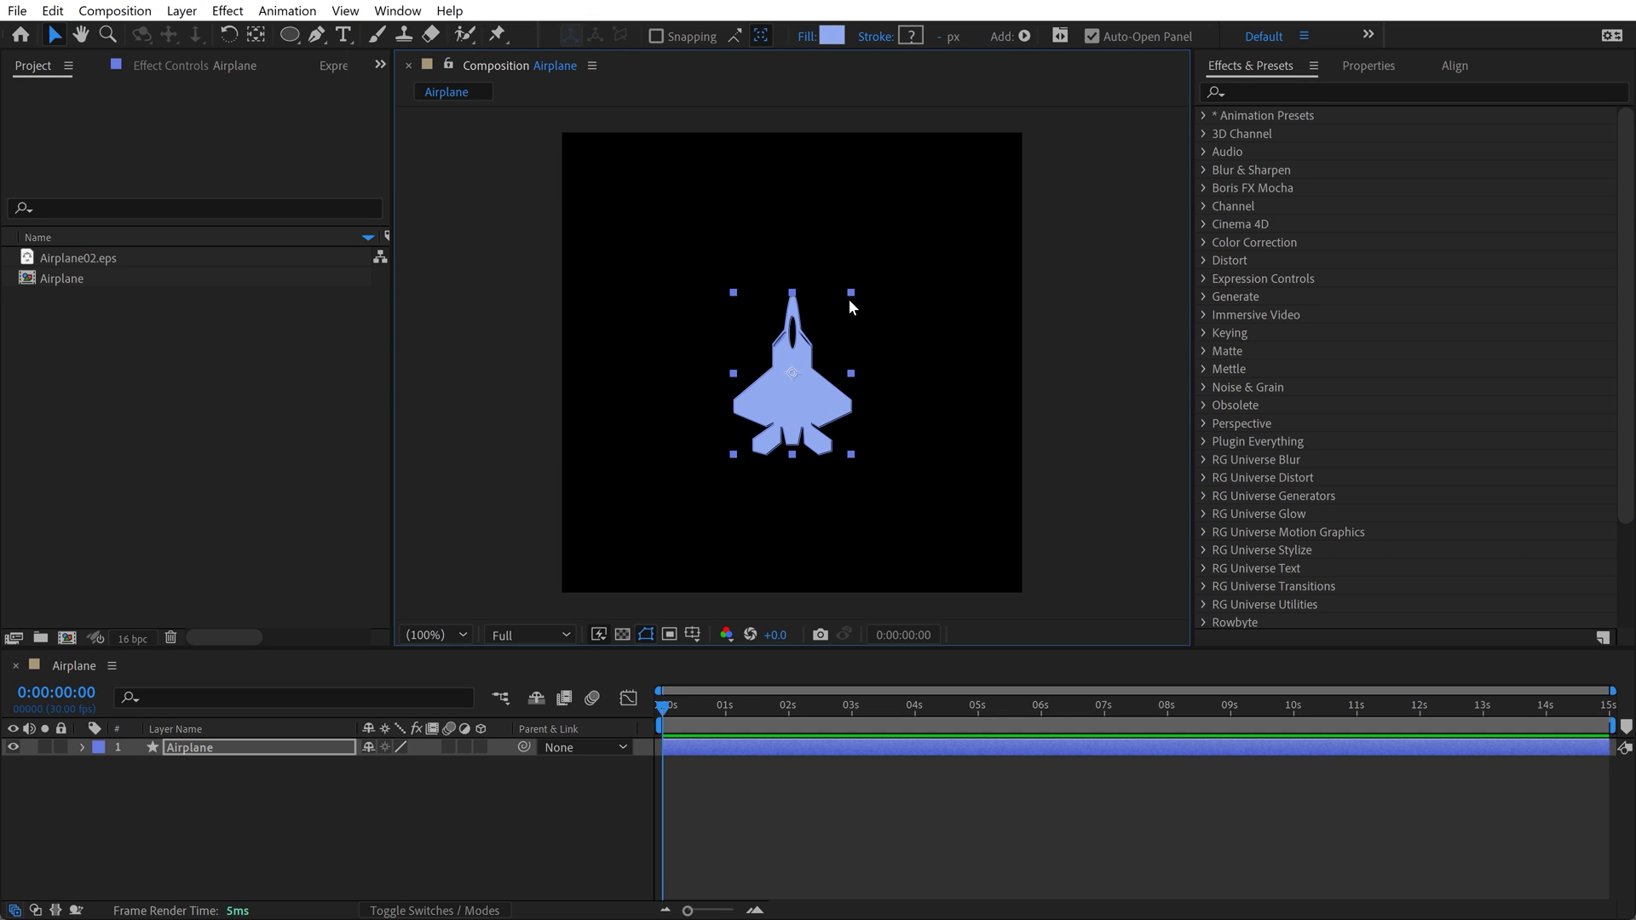
mouse_move(835, 305)
mouse_down()
mouse_move(810, 335)
mouse_move(845, 279)
mouse_move(823, 330)
mouse_up()
mouse_move(809, 402)
mouse_down()
mouse_move(784, 375)
mouse_move(798, 385)
mouse_up()
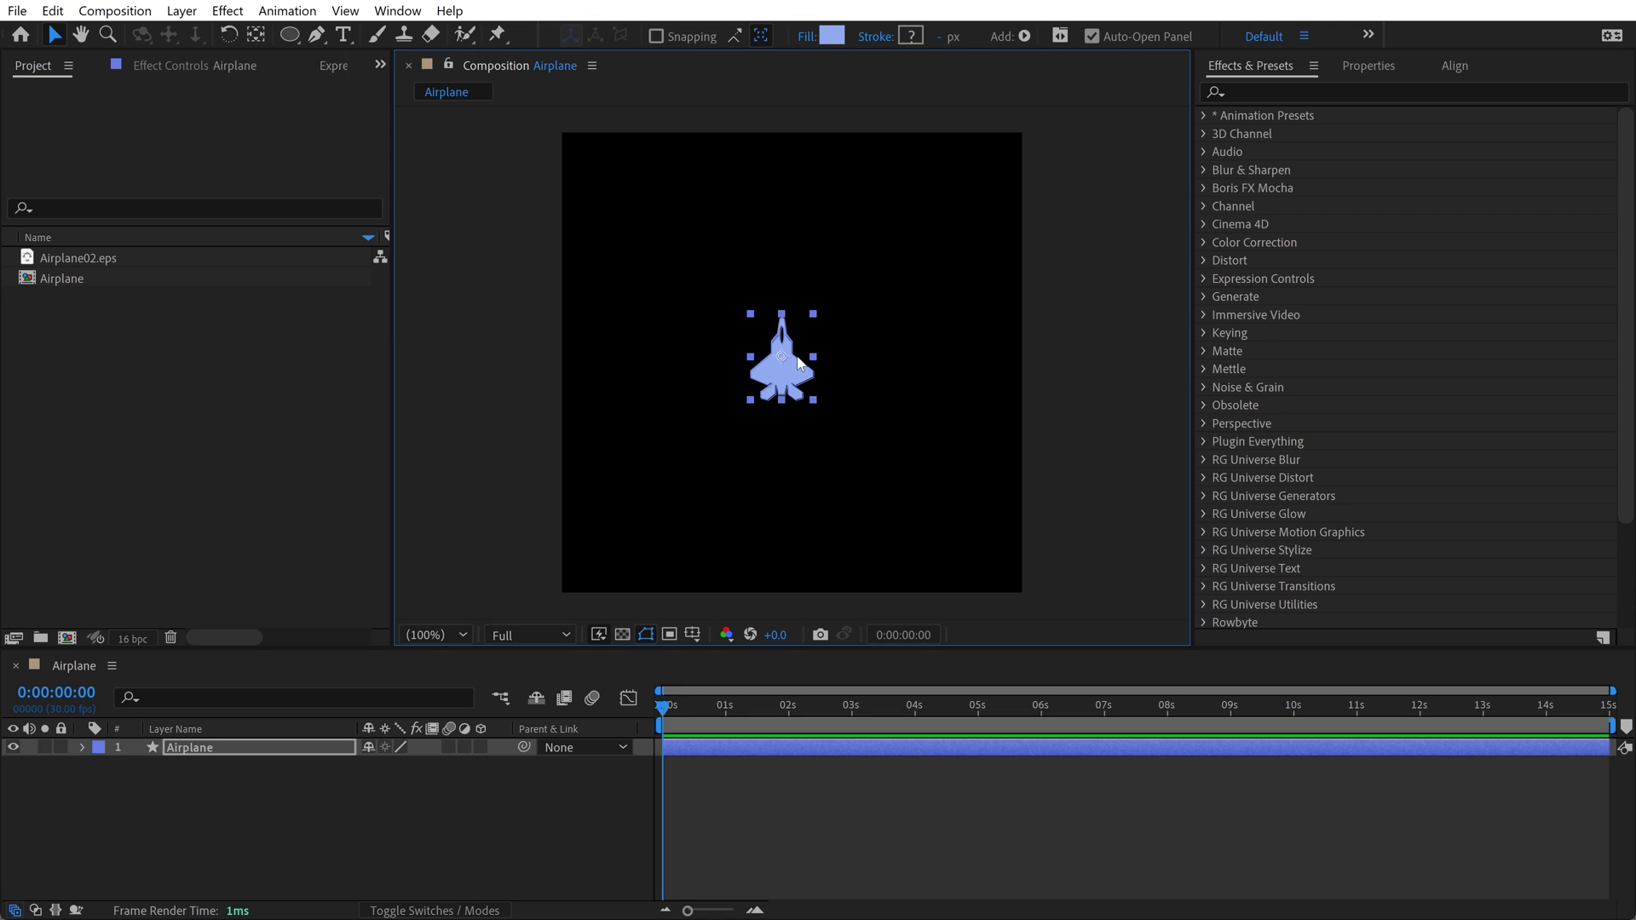
drag(812, 314, 813, 416)
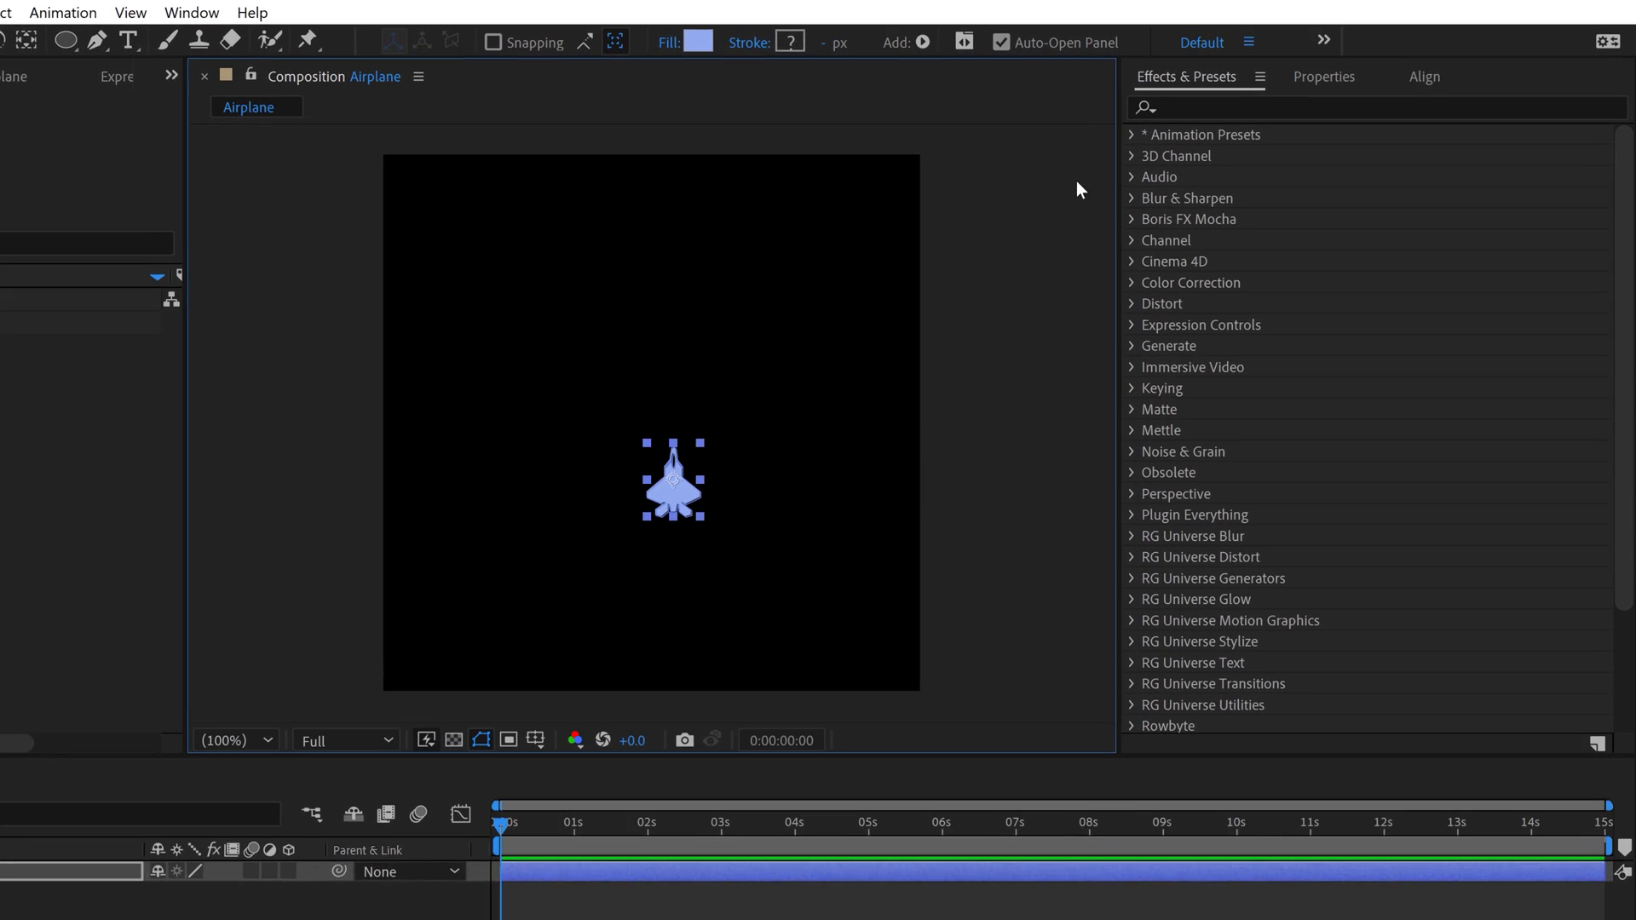
- Find BLV Centered Grid for Shape Layers under Animation Presets > User Presets
click(1189, 119)
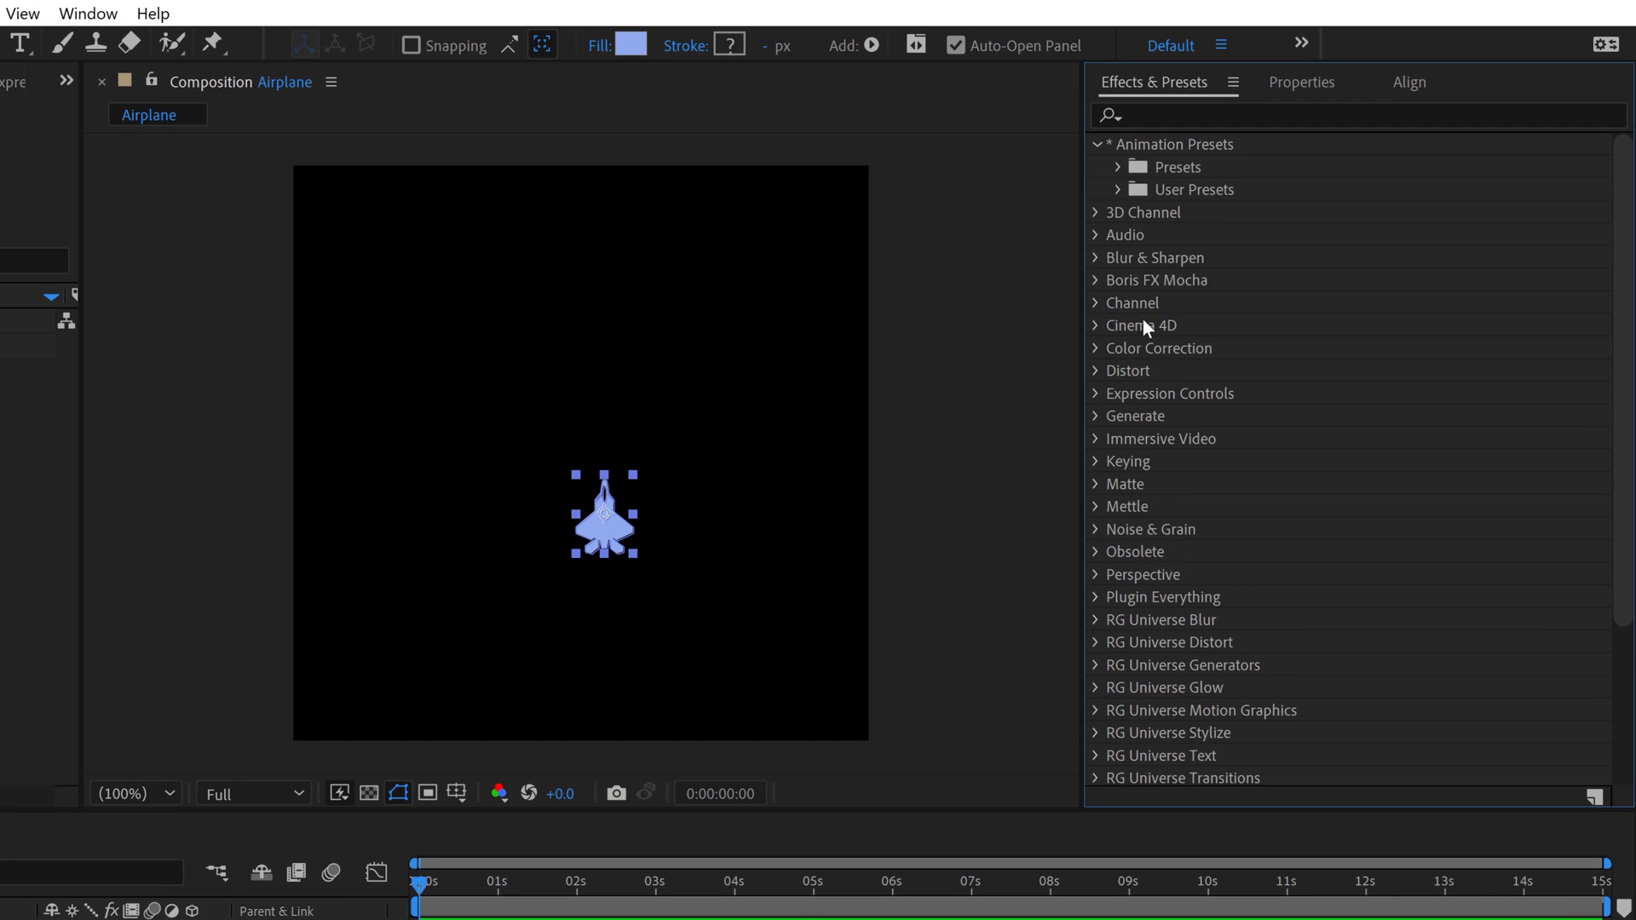
click(1117, 189)
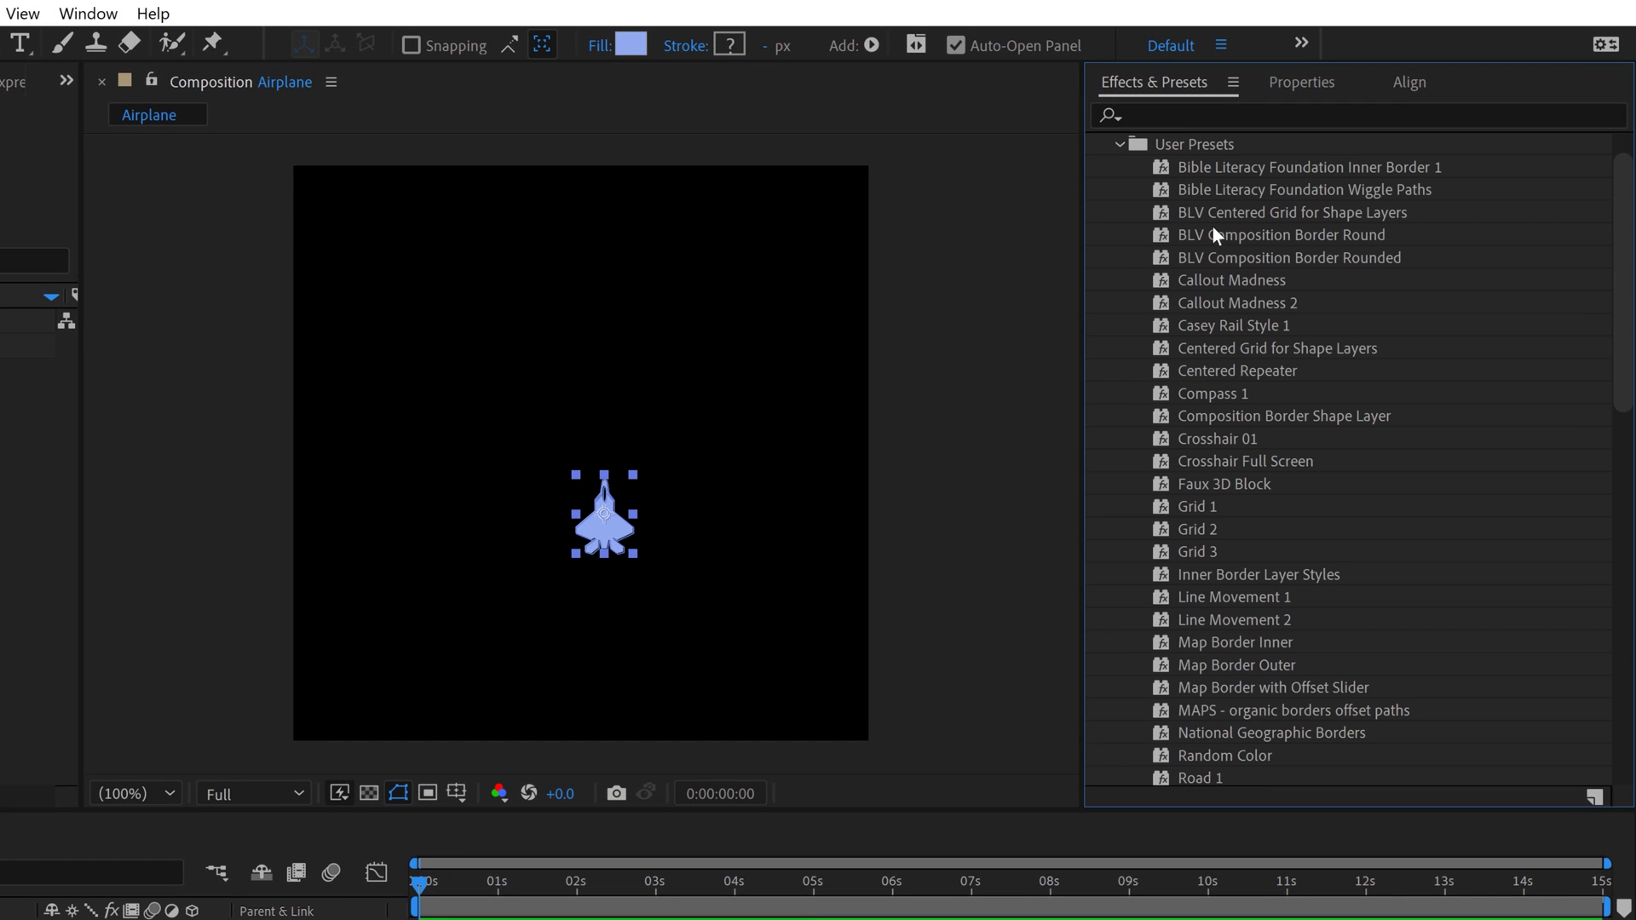
click(1255, 218)
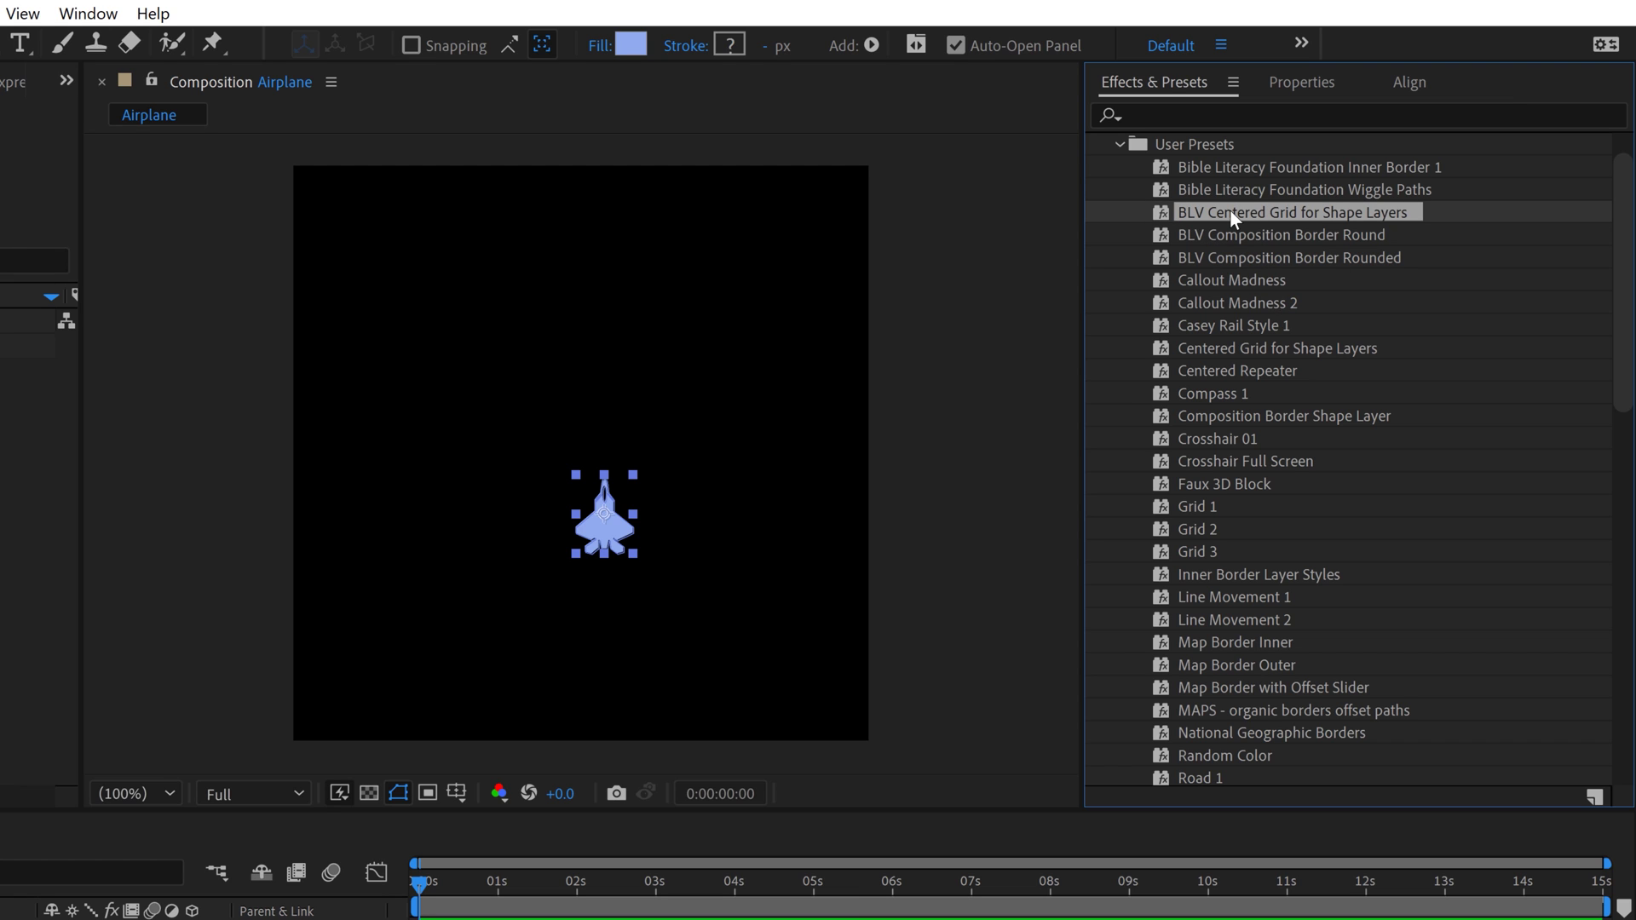
- Apply the BLV Centered Grid preset and center the airplane horizontally and vertically
double_click(1229, 210)
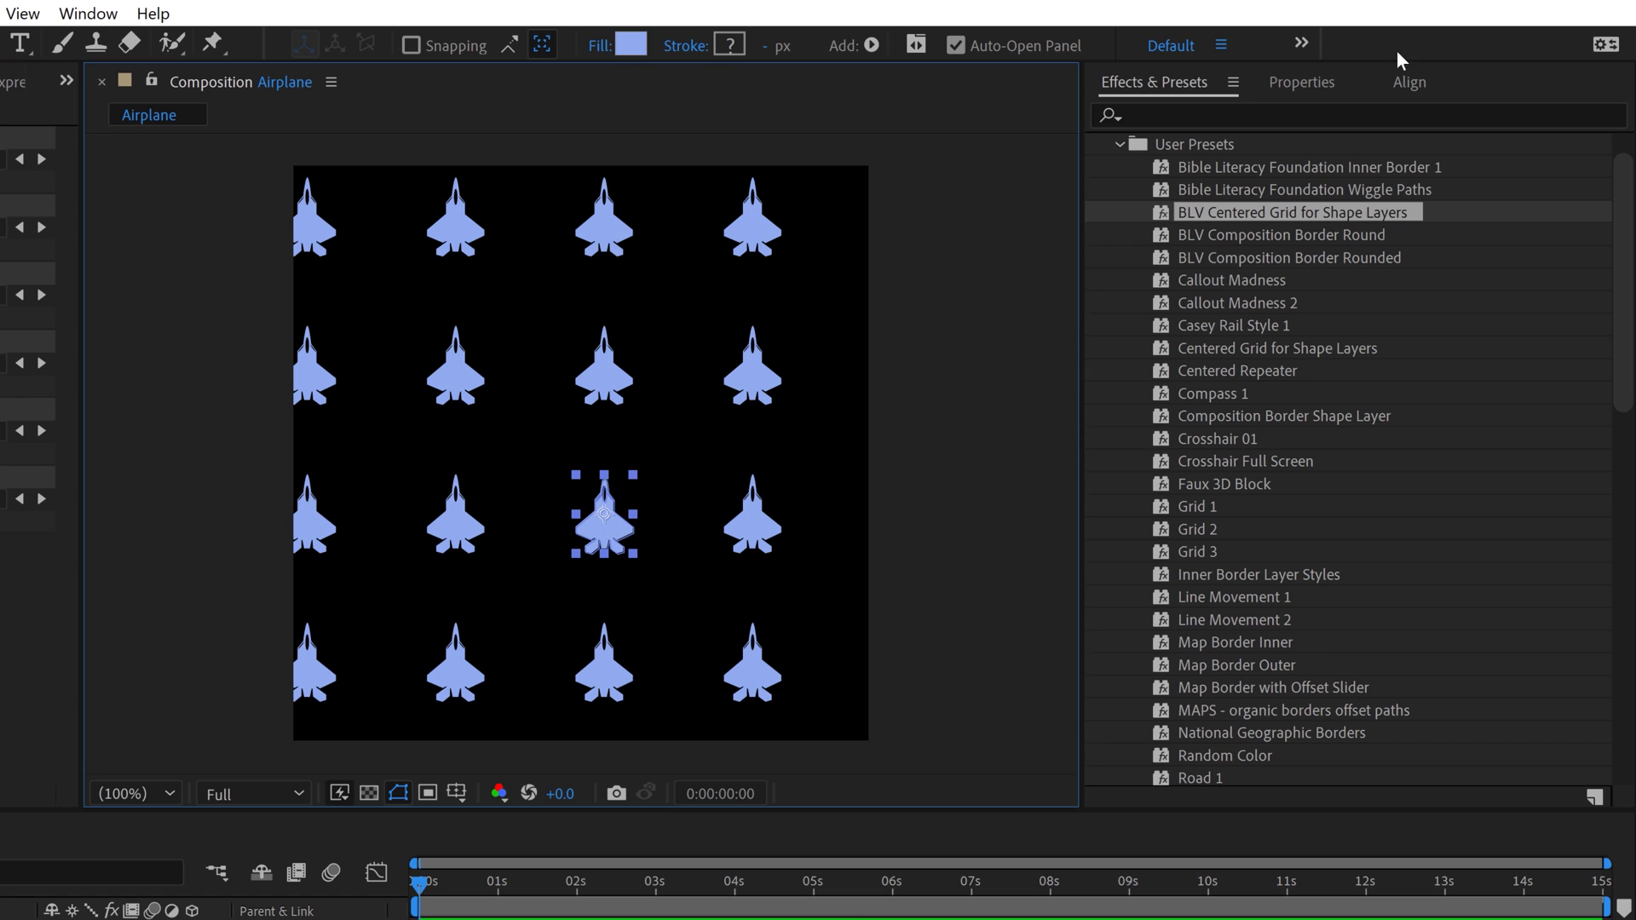
click(1407, 81)
click(1154, 148)
click(1311, 148)
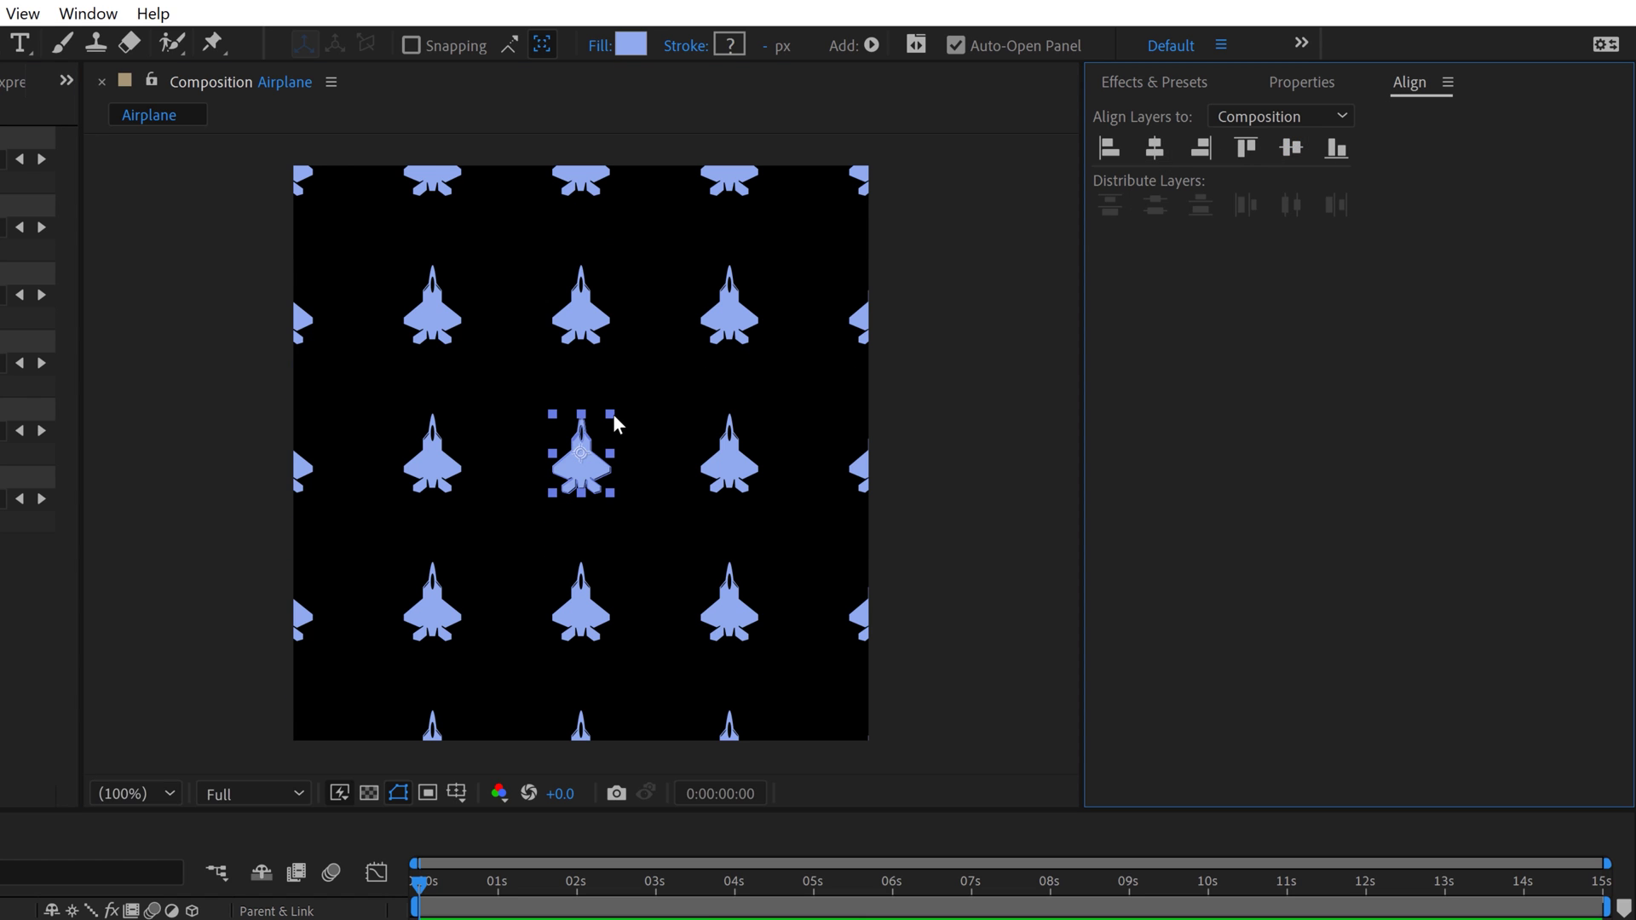
- Resize the airplane grid and rotate the airplane 90° counter-clockwise
mouse_move(610, 417)
mouse_down()
mouse_move(582, 448)
mouse_move(595, 438)
mouse_up()
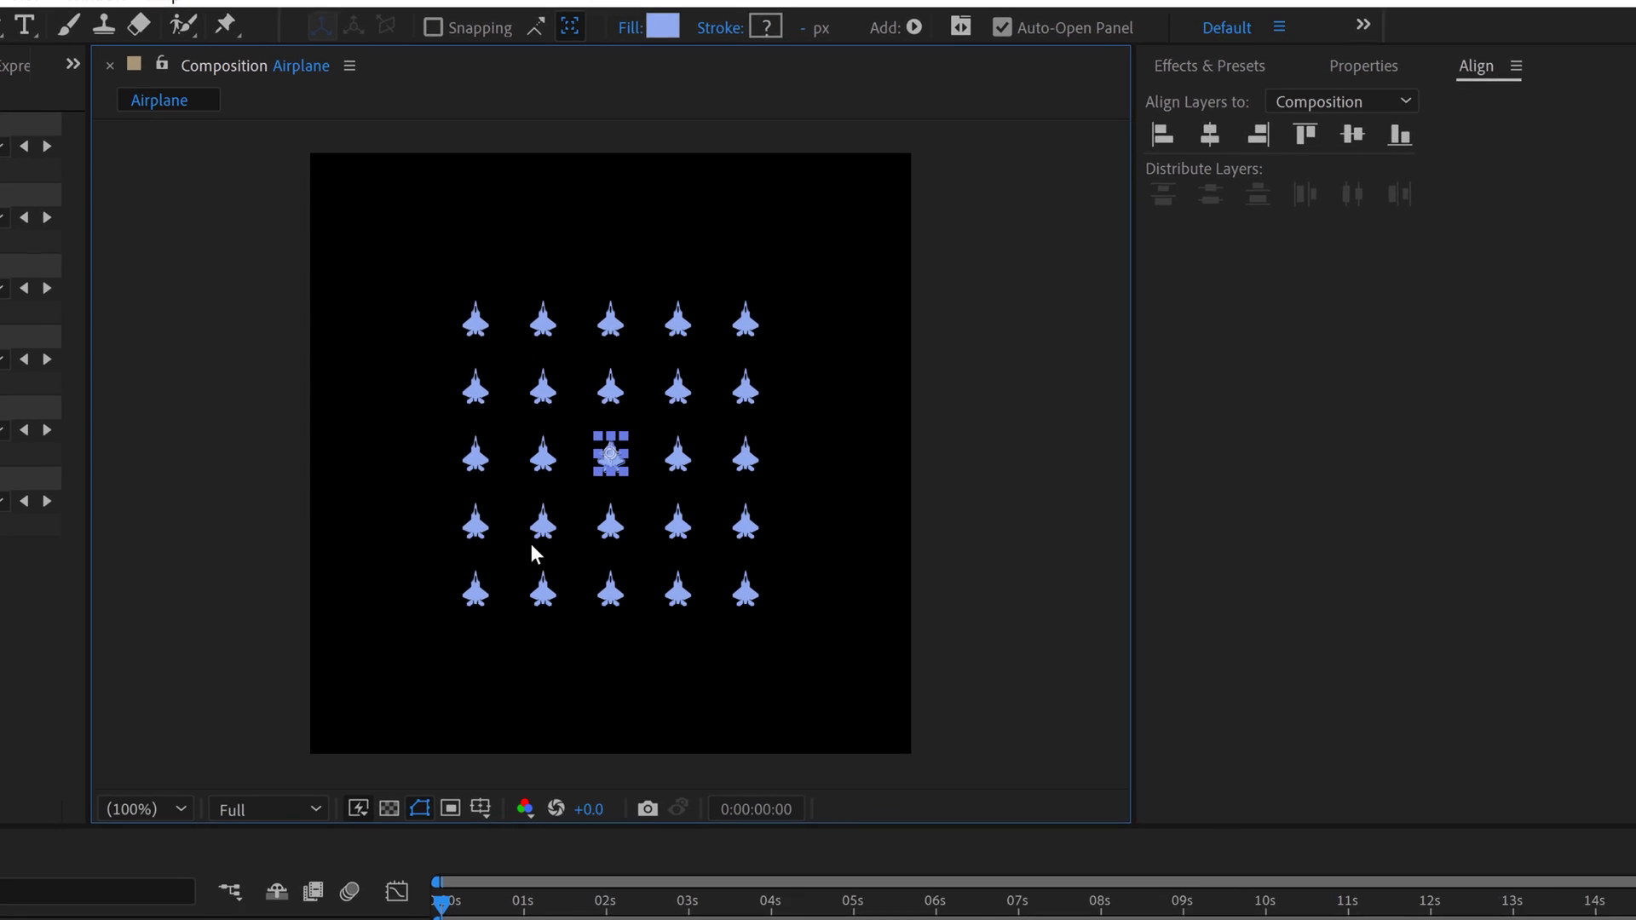
drag(624, 431, 644, 415)
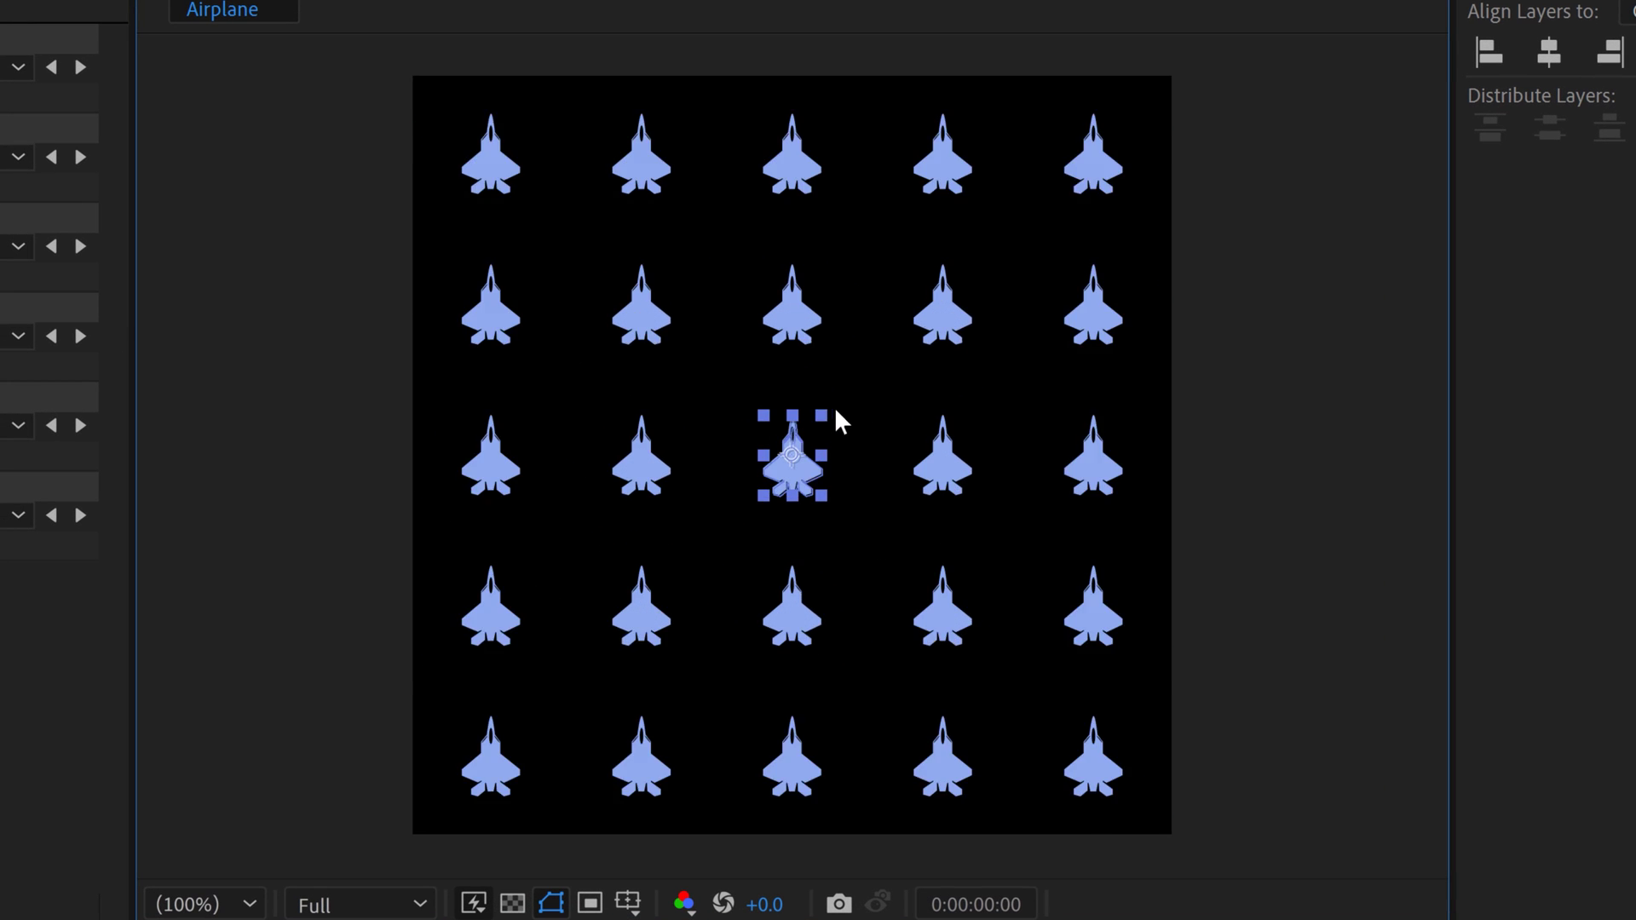
drag(835, 409, 781, 424)
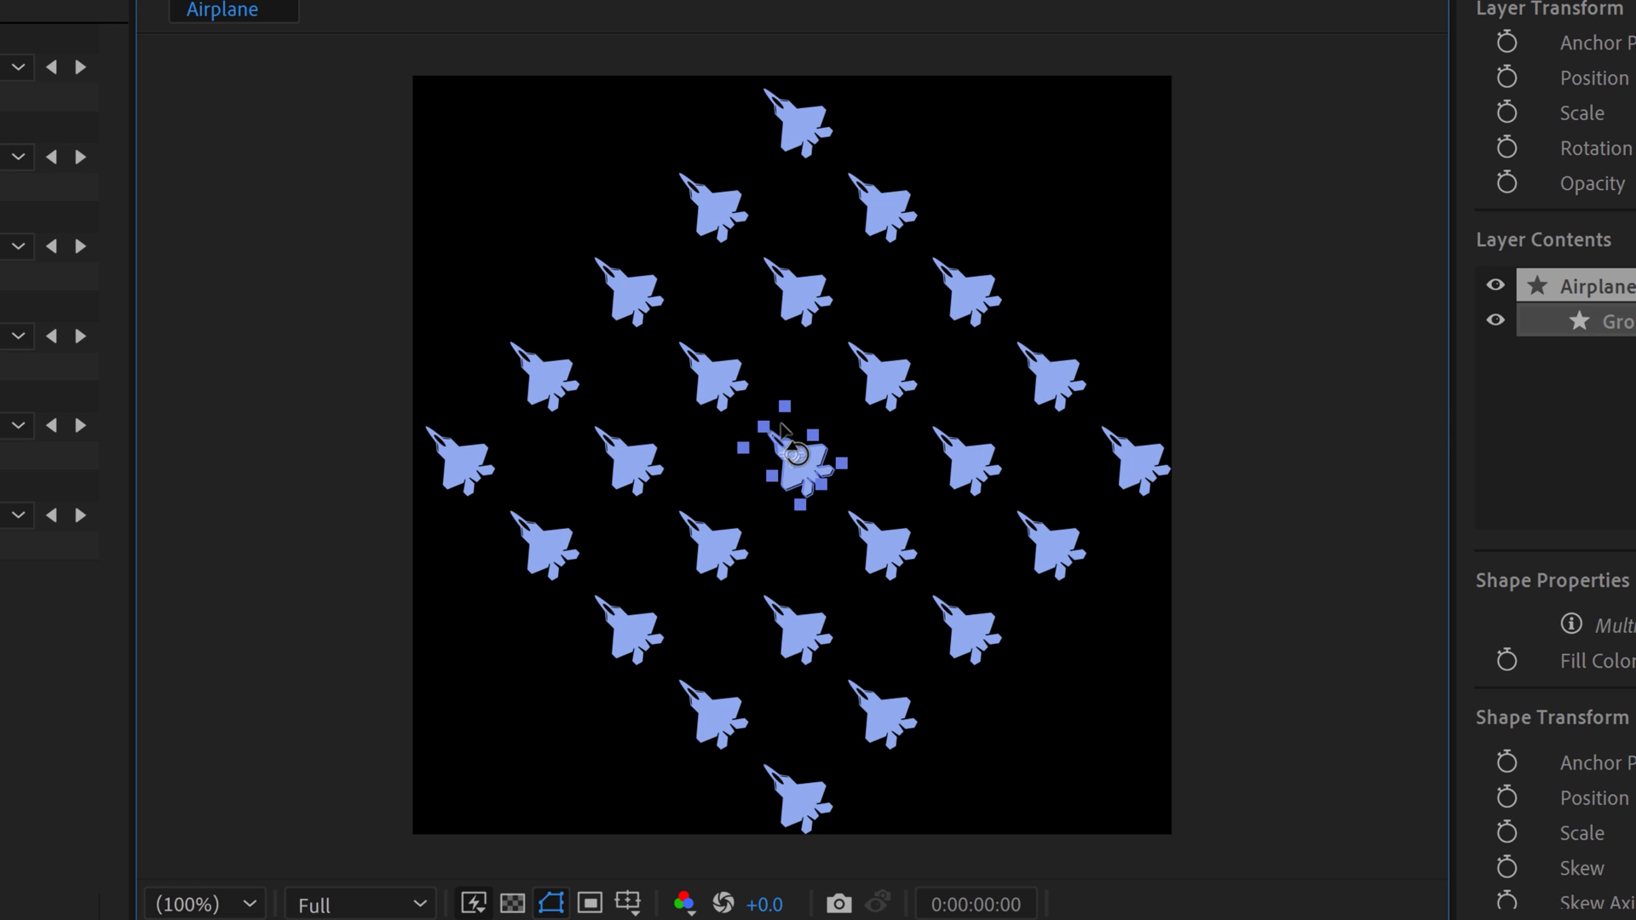
key(ctrl+z)
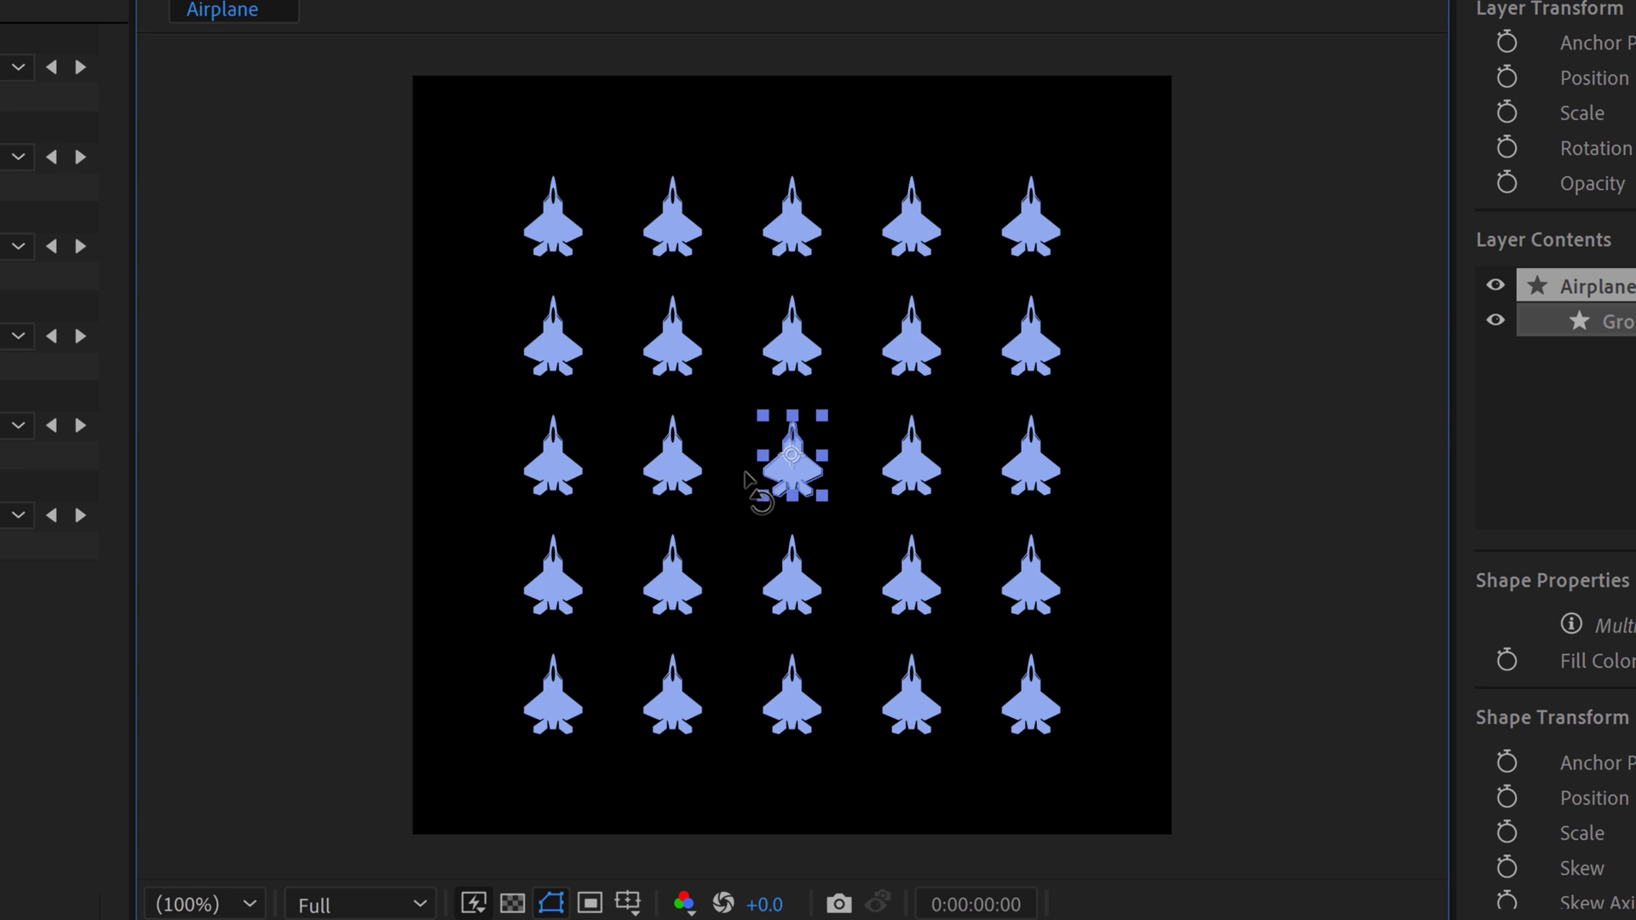
double_click(796, 447)
drag(812, 436, 792, 464)
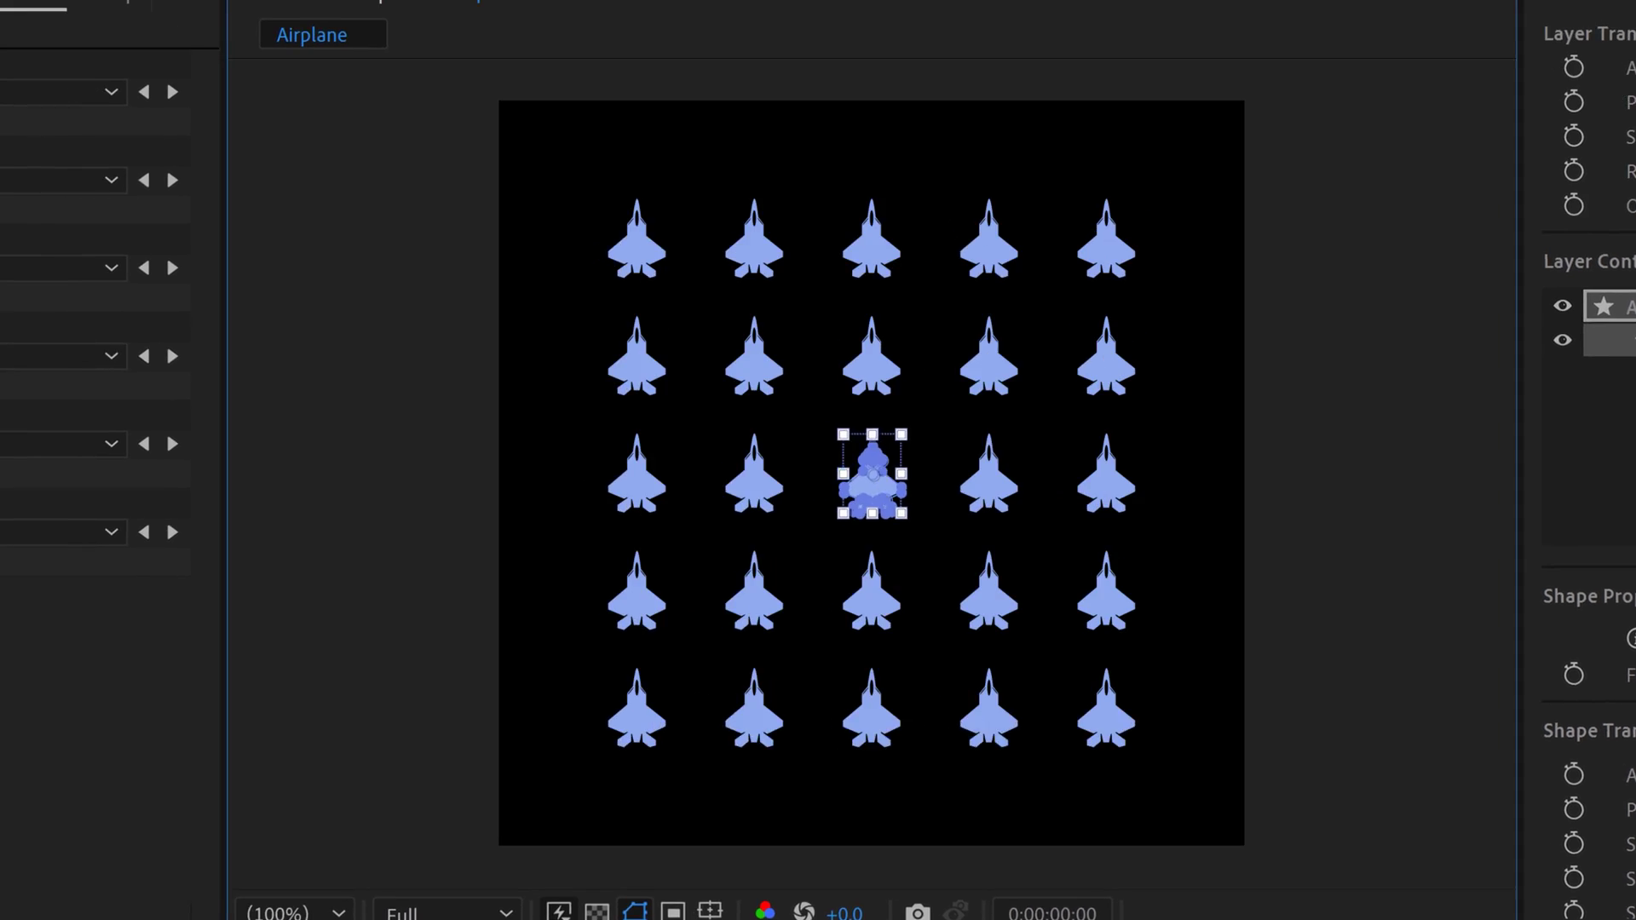
click(44, 168)
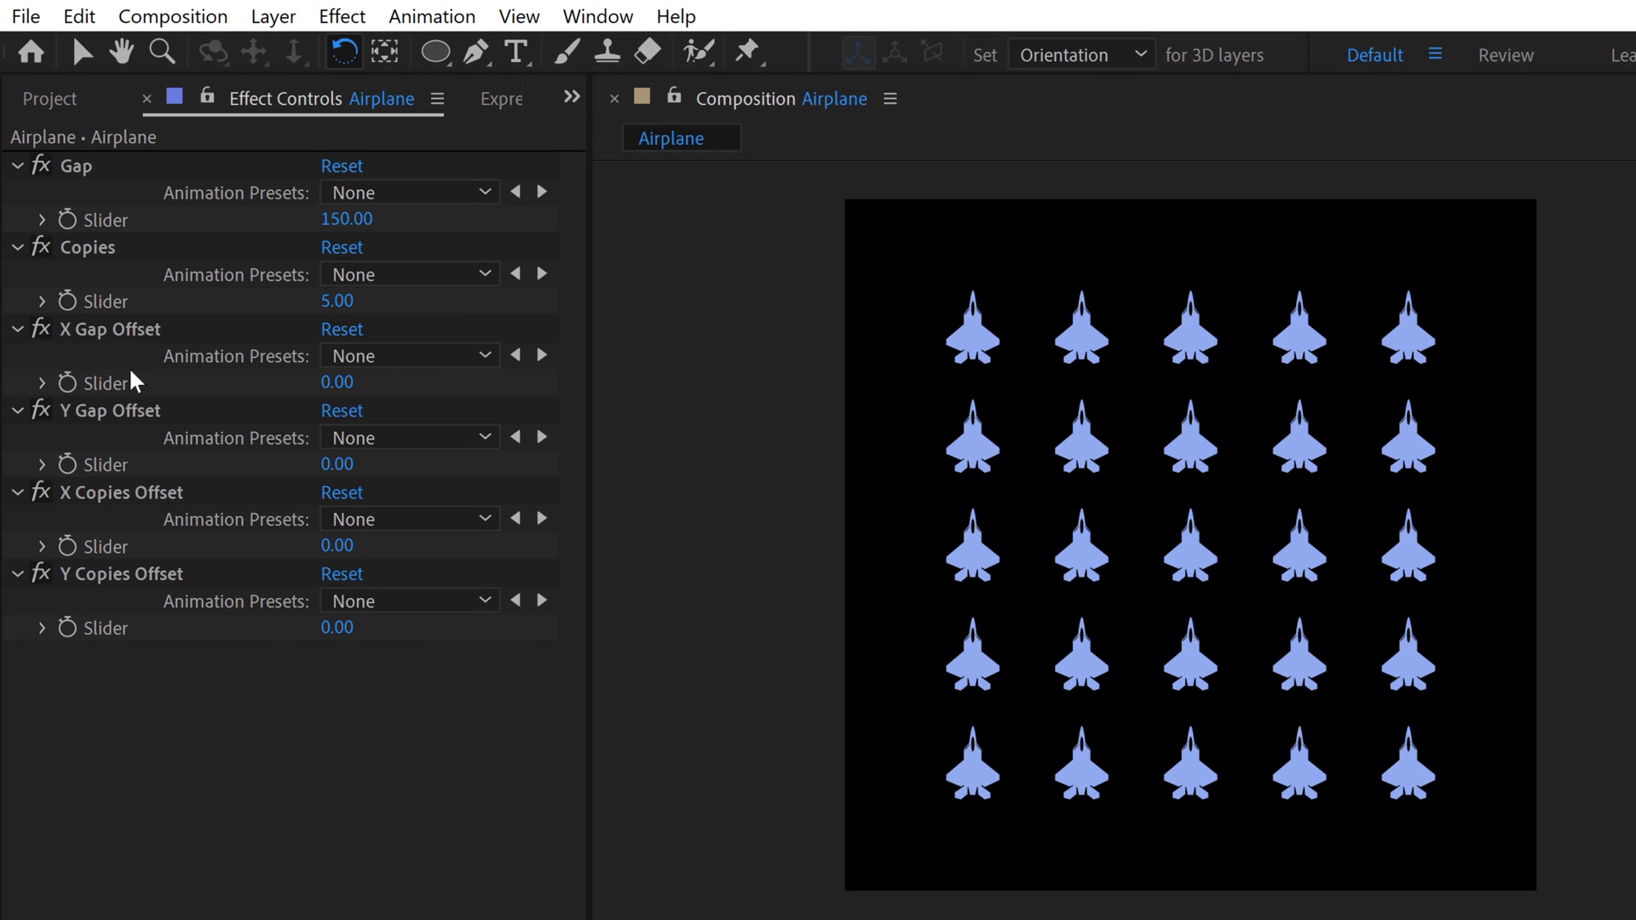
- Experiment with Gap values such as 129 and Copies 7, and shrink the airplane
click(76, 167)
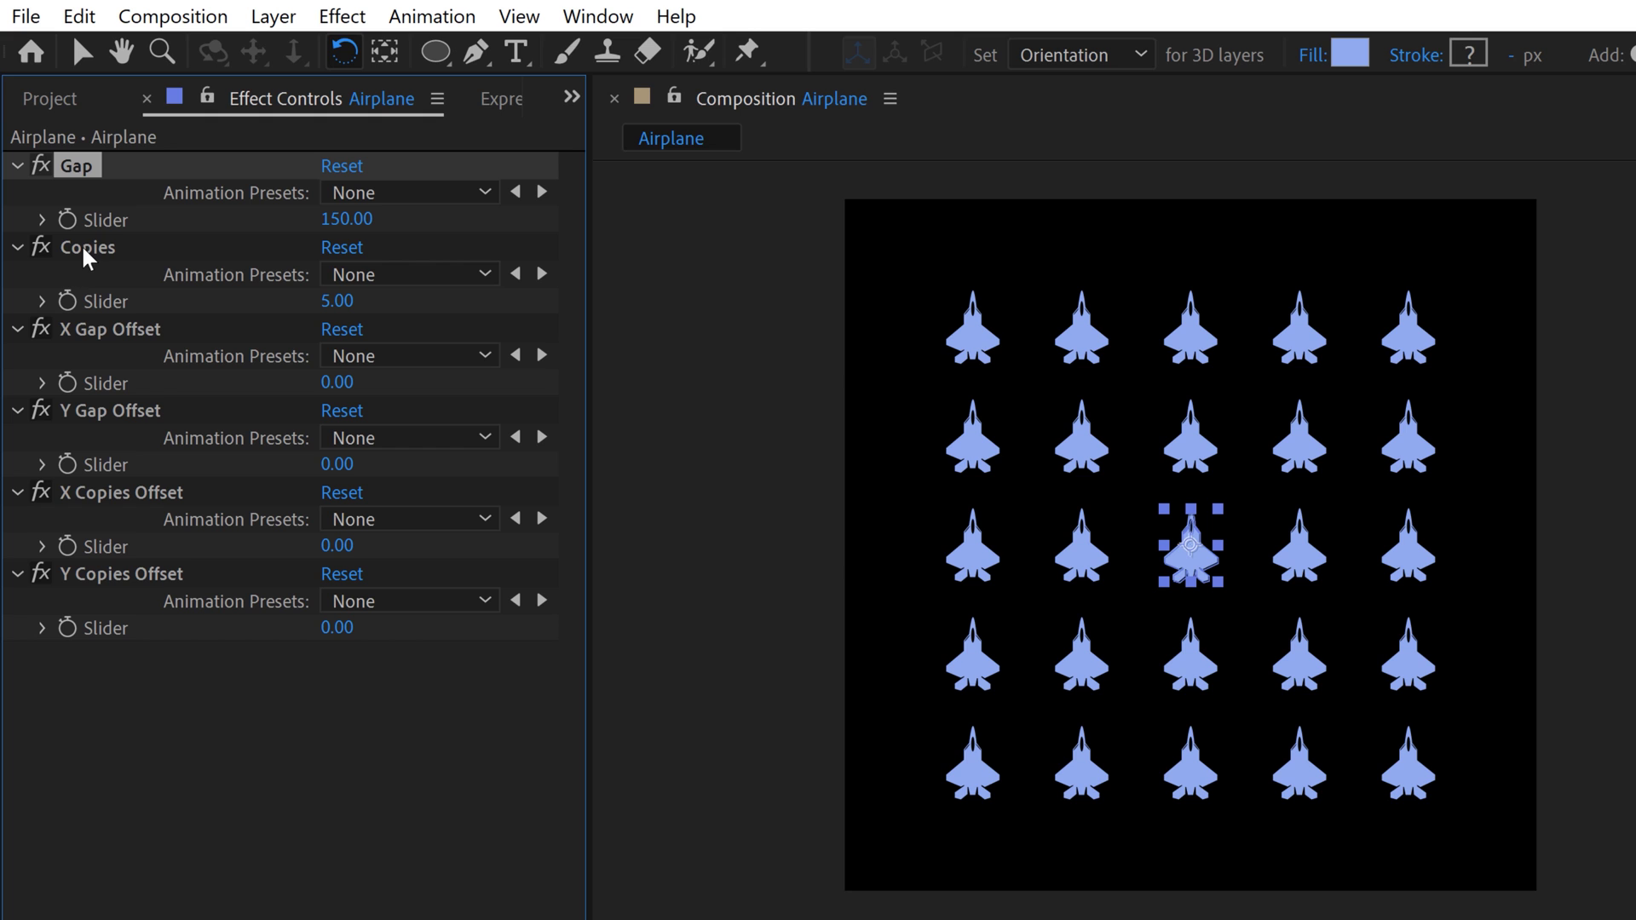
drag(327, 220, 260, 222)
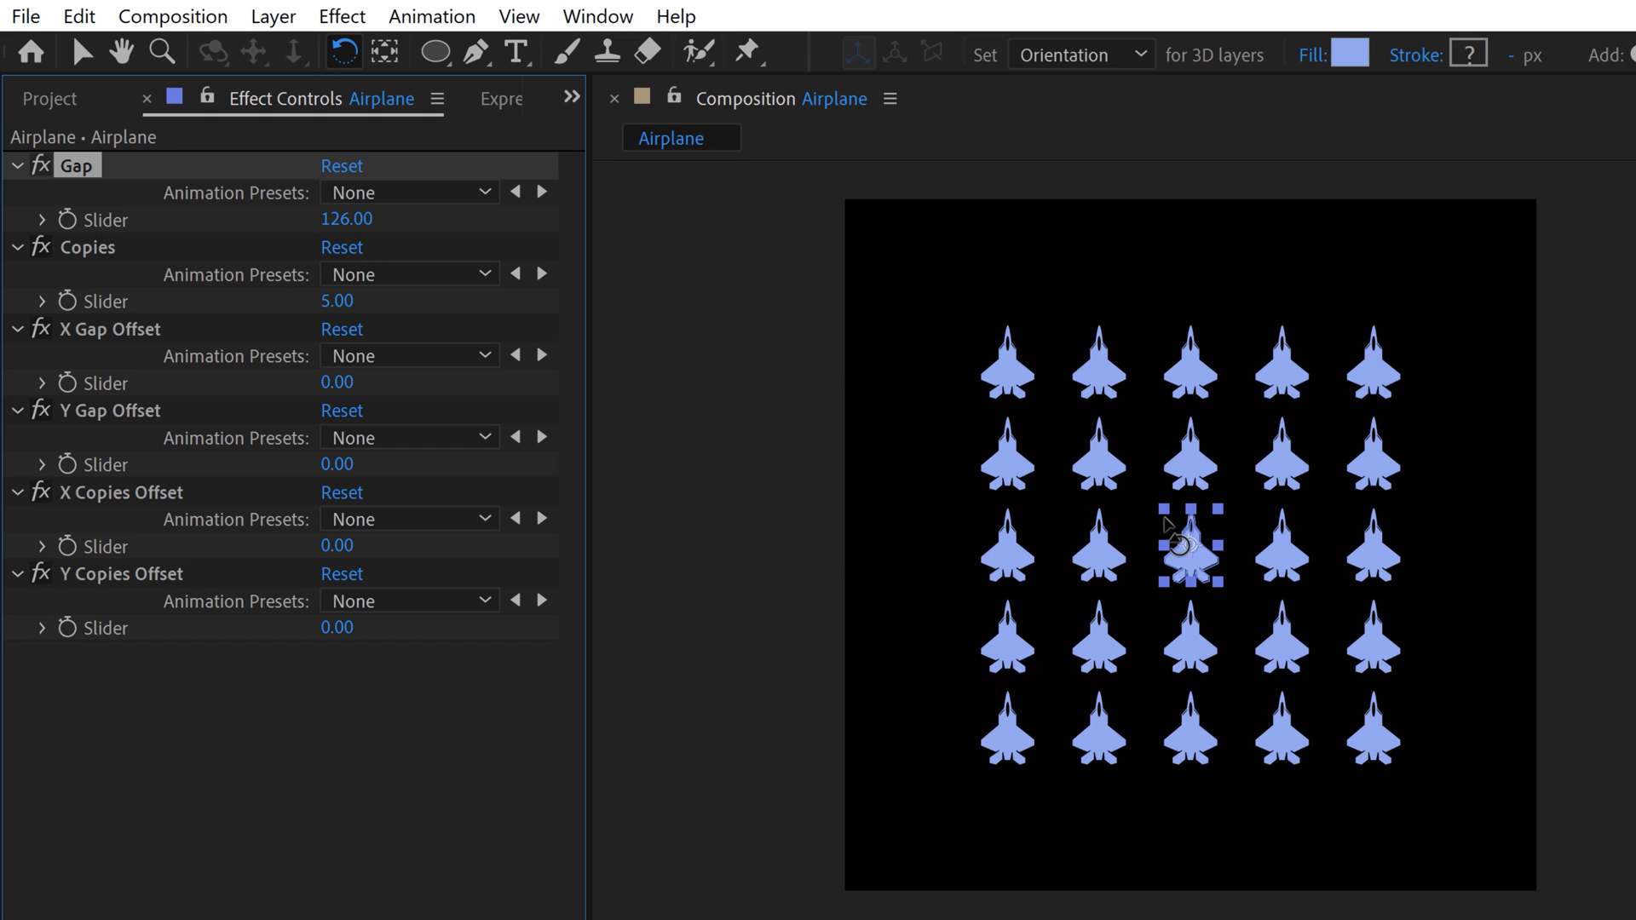
key(v)
click(1197, 536)
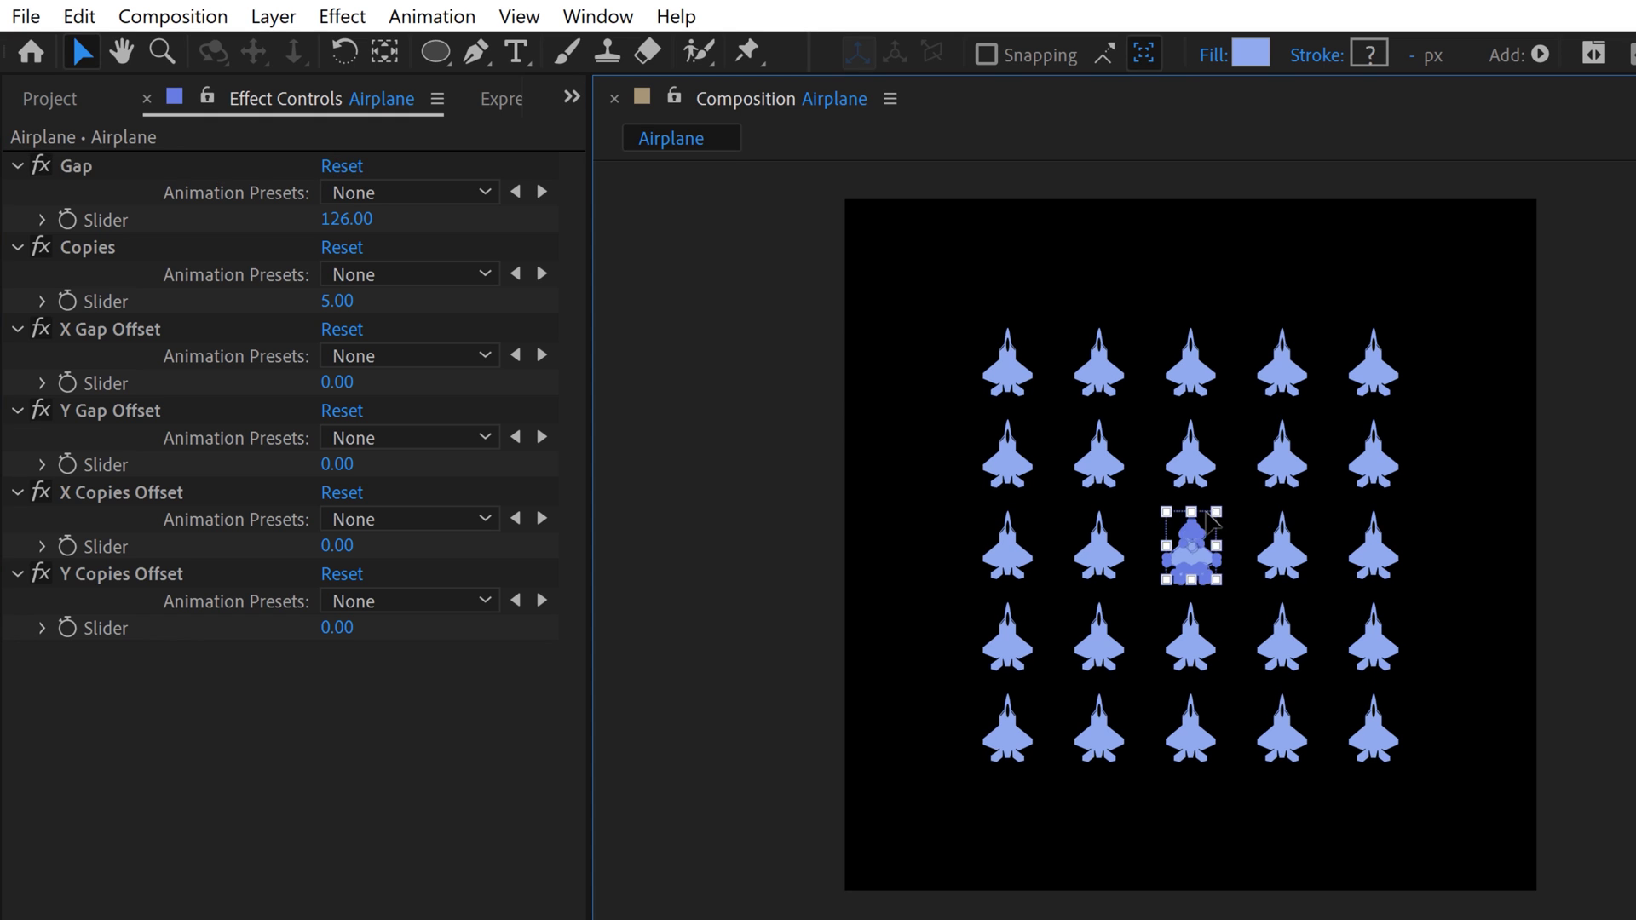
mouse_move(345, 220)
mouse_down()
mouse_move(315, 220)
mouse_move(375, 220)
mouse_move(337, 219)
mouse_up()
mouse_move(324, 301)
mouse_down()
mouse_move(351, 300)
mouse_move(334, 300)
mouse_up()
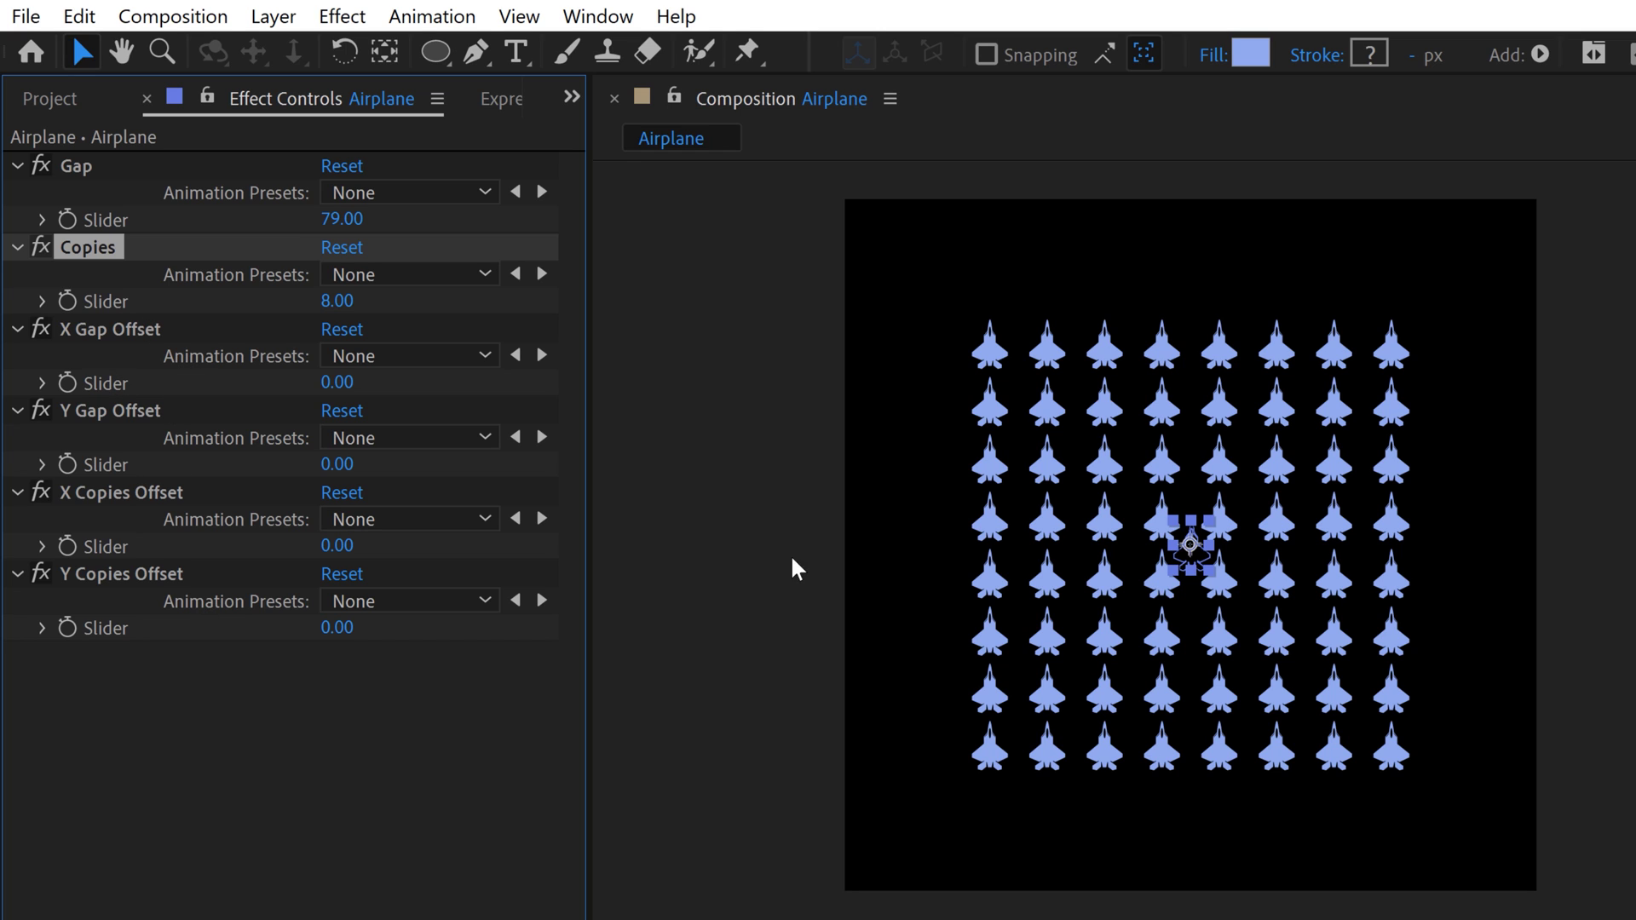
click(1197, 537)
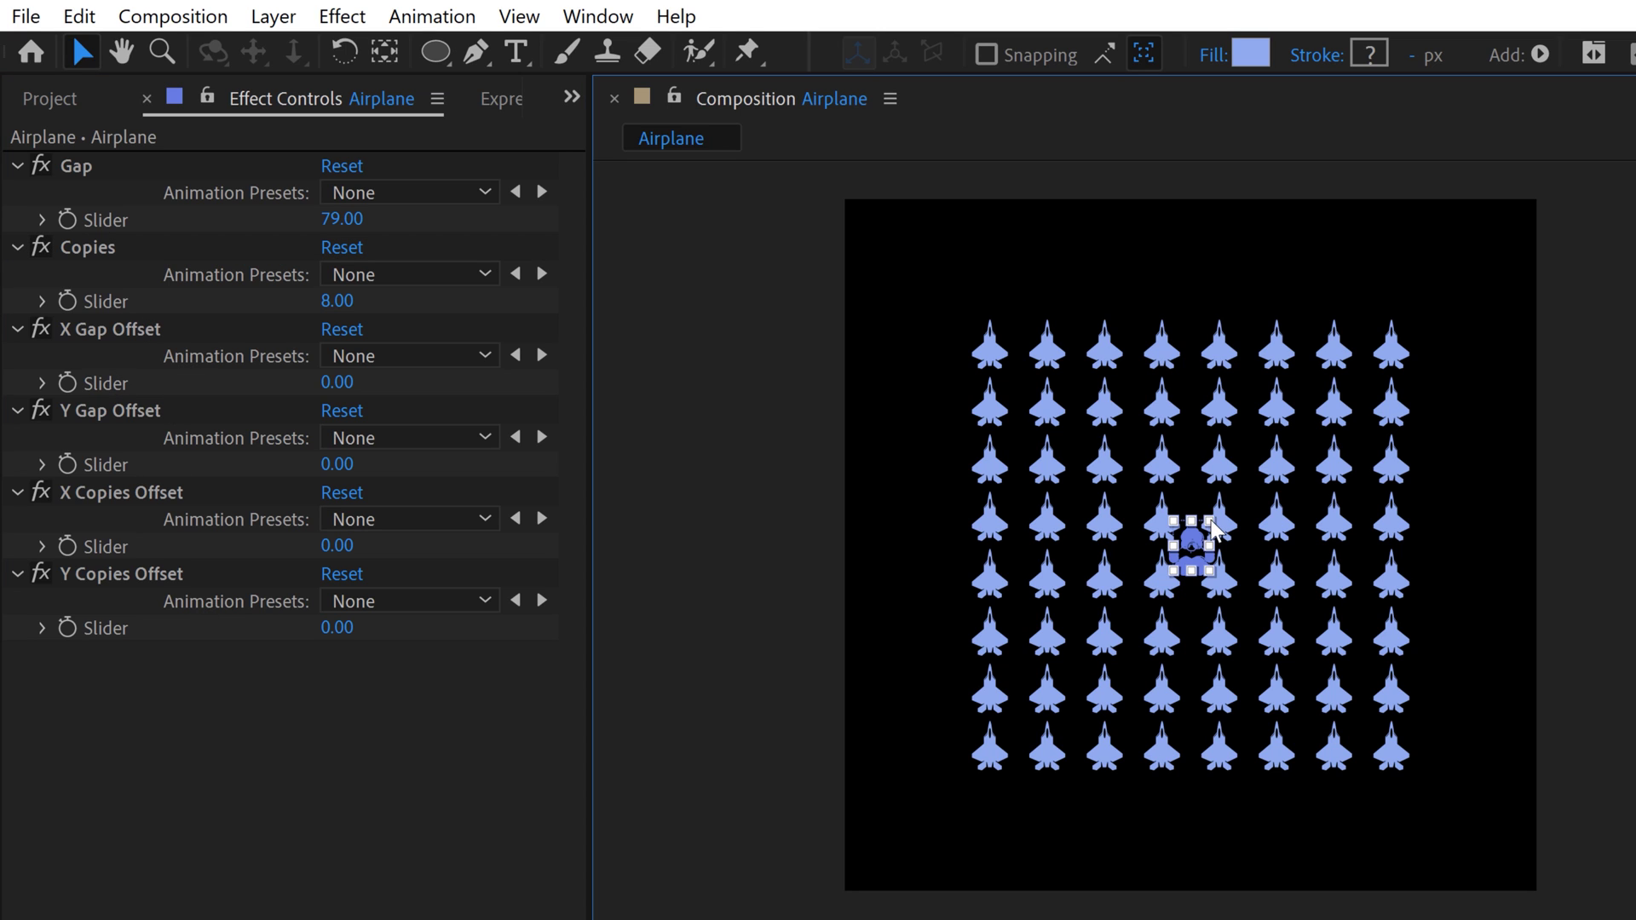
drag(1214, 529, 1202, 526)
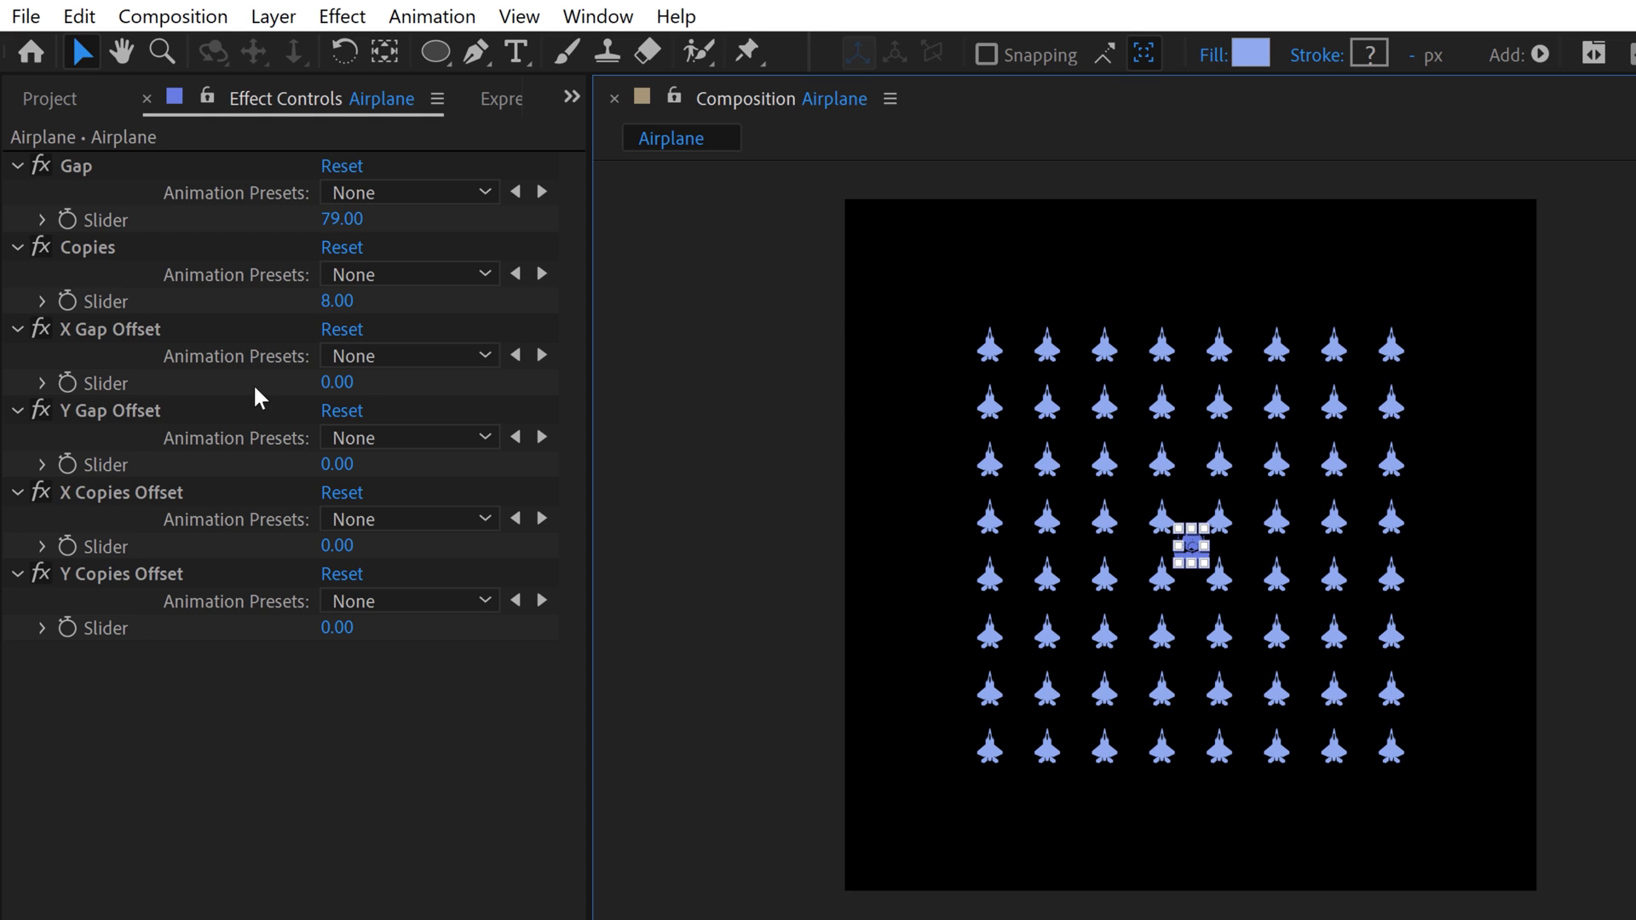
- Try column and row offsets, undo back to a 5×5 grid with Gap 100, and keyframe Gap
mouse_move(345, 383)
mouse_down()
mouse_move(401, 386)
mouse_move(327, 385)
mouse_move(367, 386)
mouse_up()
drag(334, 468, 336, 421)
drag(333, 549, 336, 546)
drag(338, 627, 313, 620)
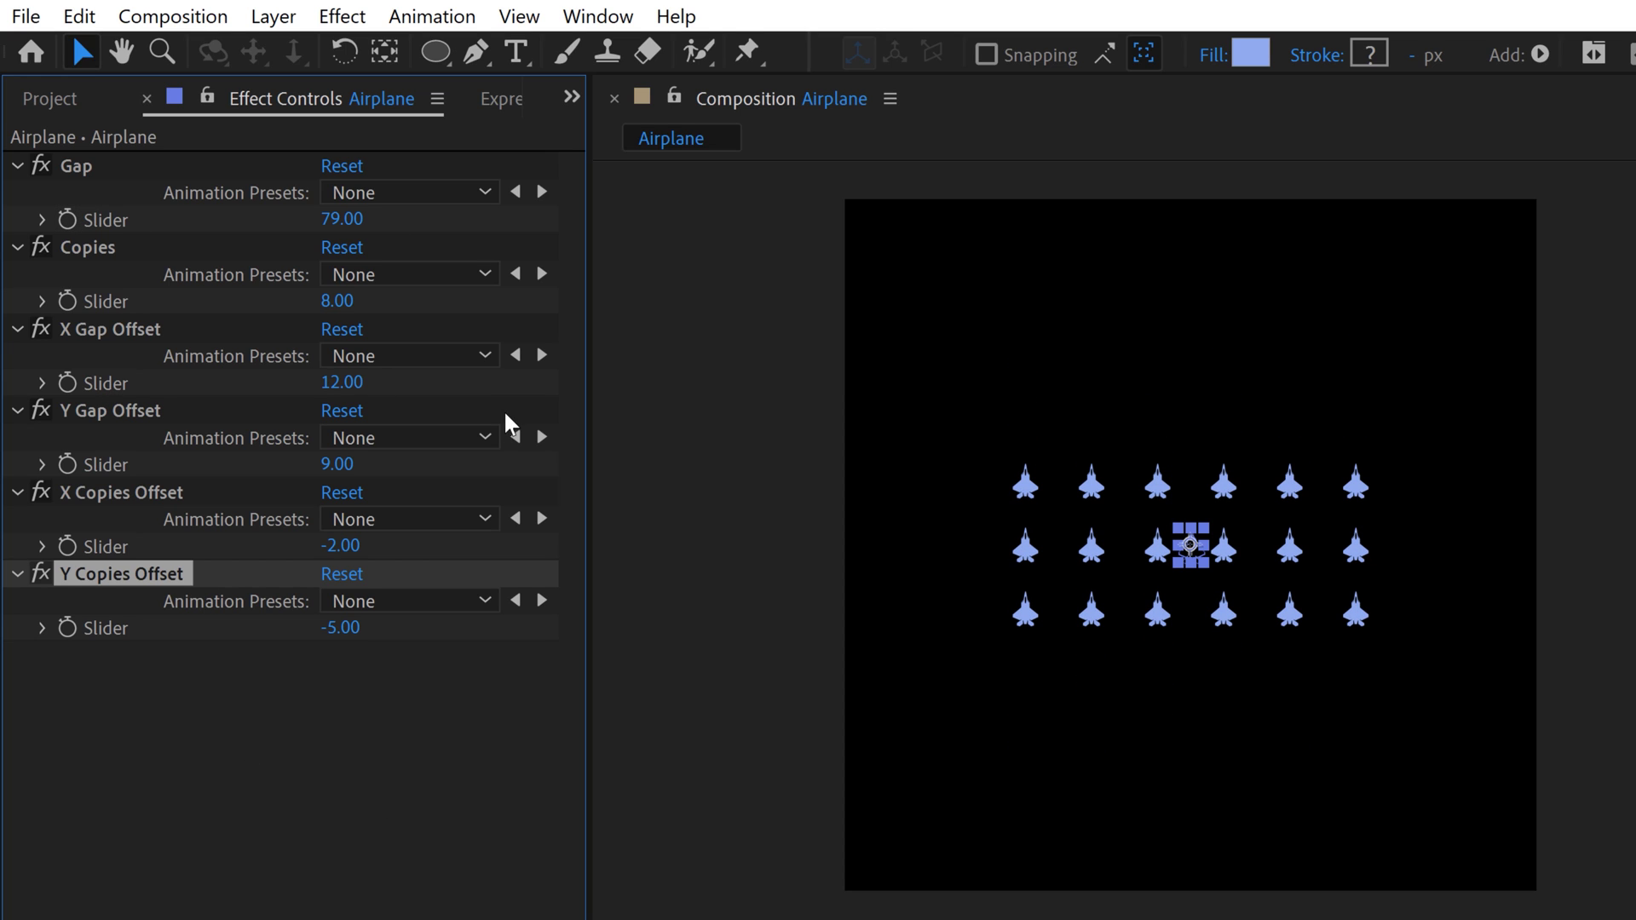
key(ctrl+z)
key(ctrl+z)
key(ctrl+z)
key(ctrl+z)
key(ctrl+z)
key(ctrl+z)
key(ctrl+z)
key(ctrl+z)
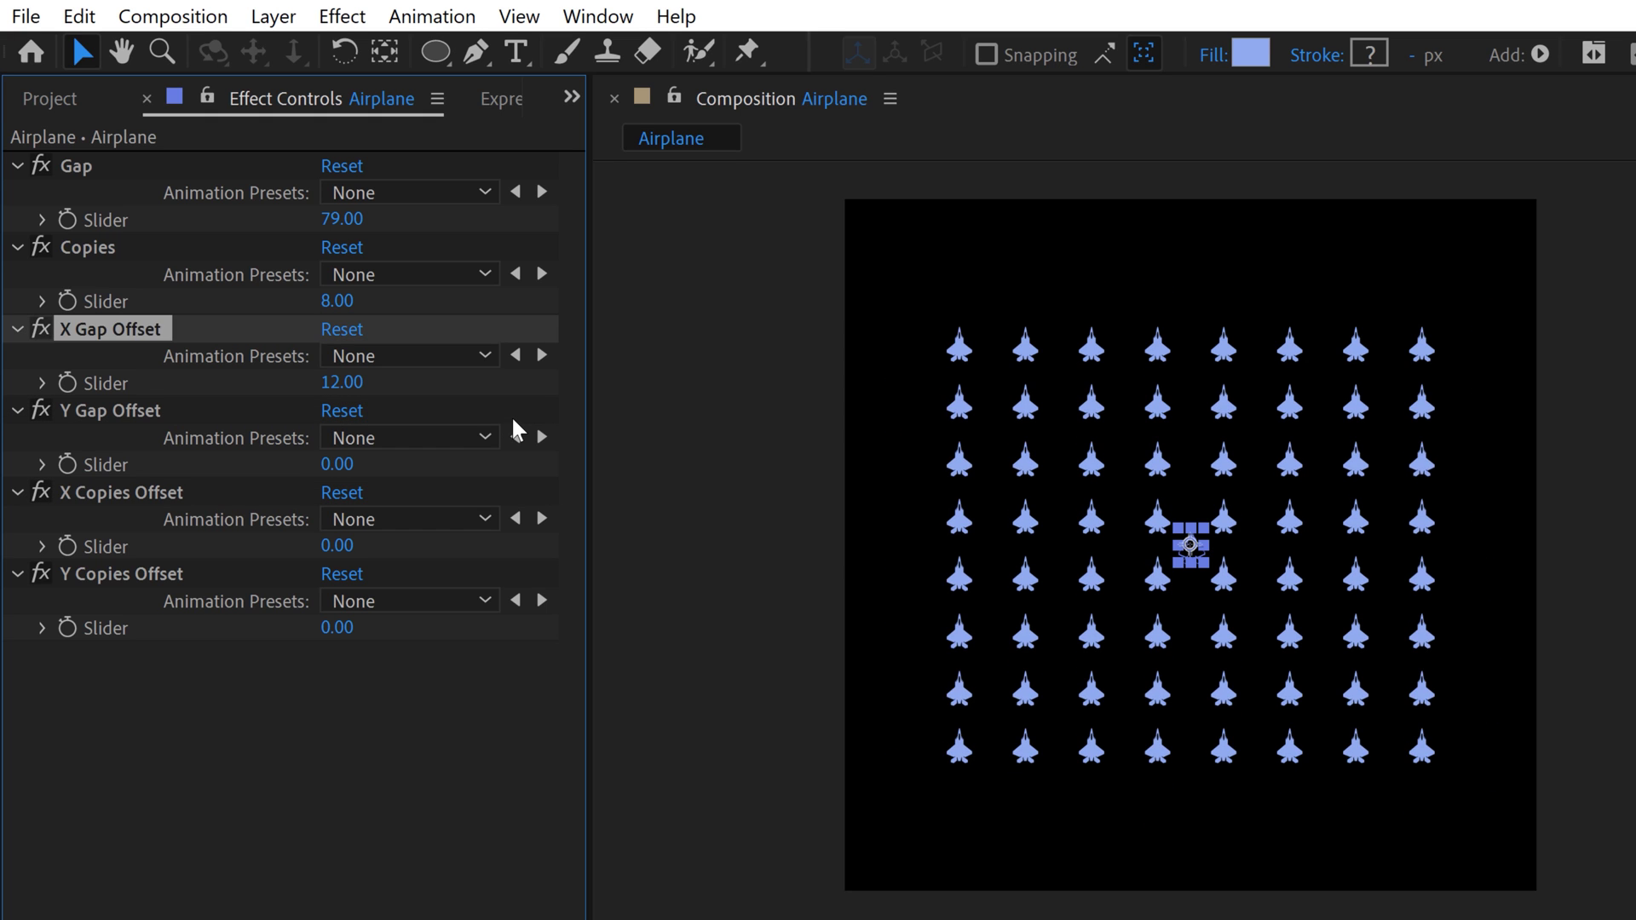
key(ctrl+z)
key(ctrl+z)
key(ctrl+z)
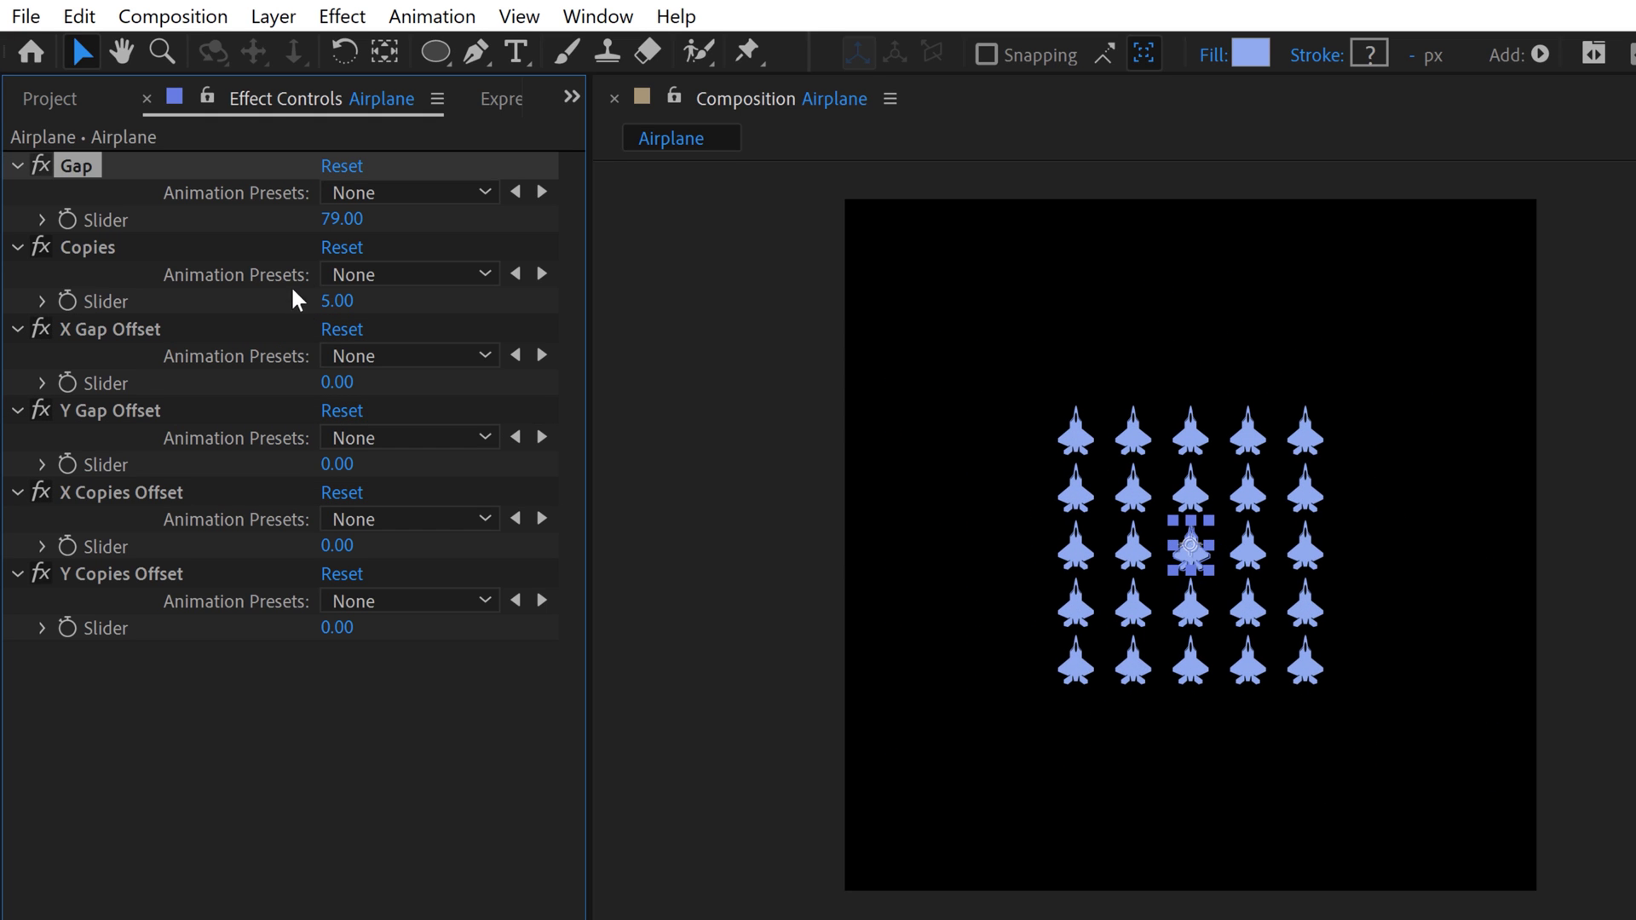
key(ctrl+z)
click(66, 220)
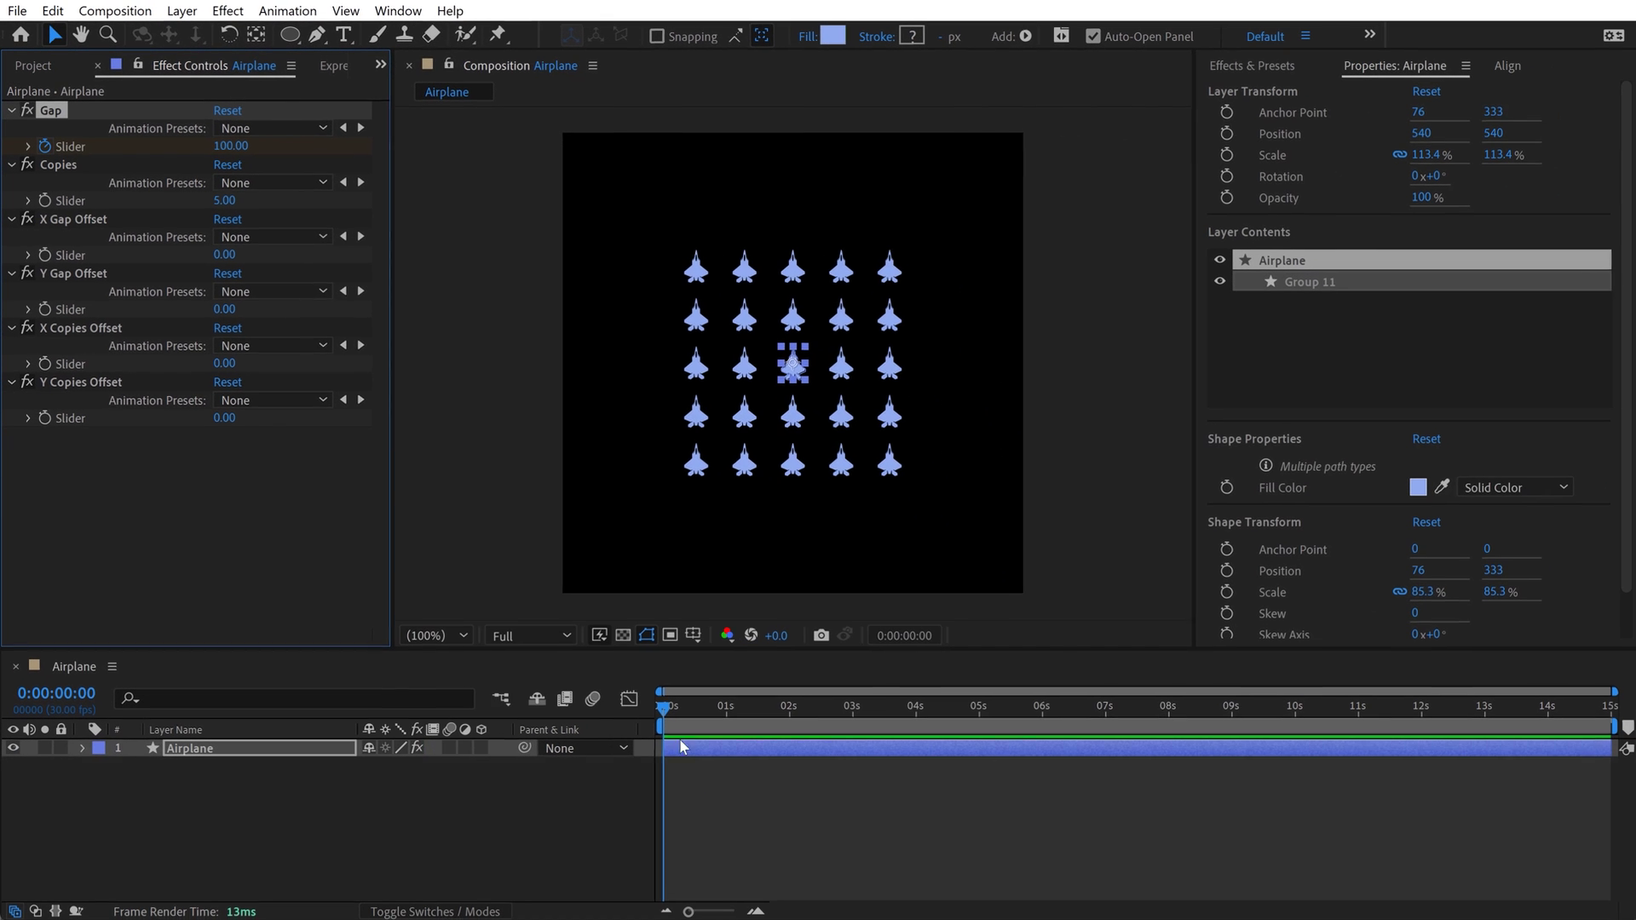
- Set Gap to 0 at the start so it animates up to 100
key(u)
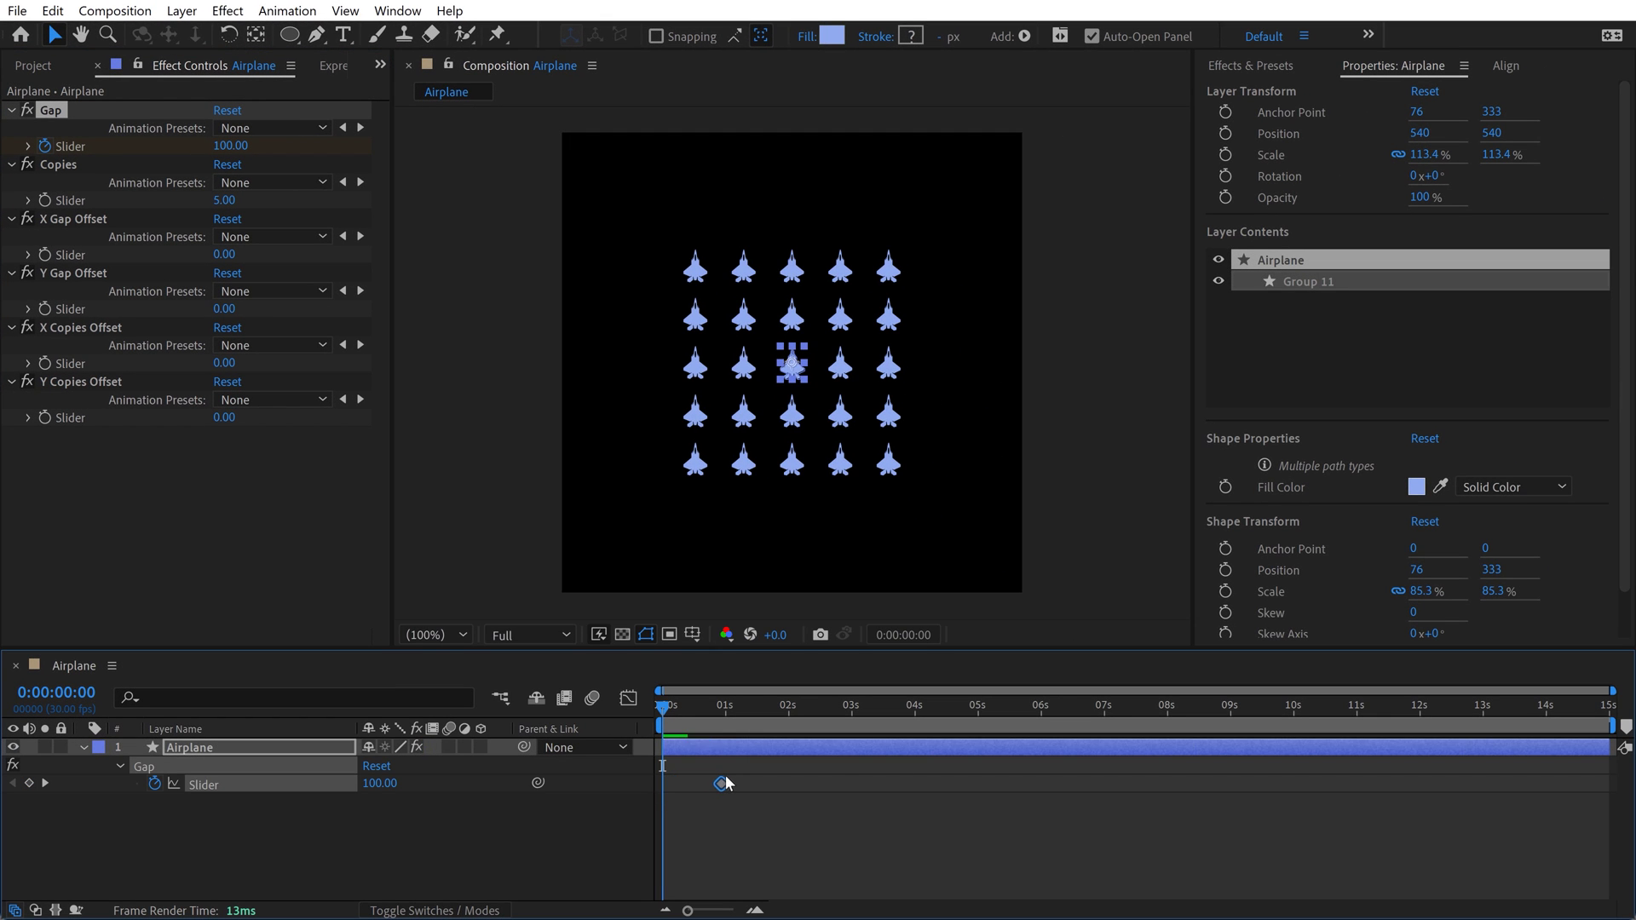
click(581, 841)
click(380, 783)
text(0)
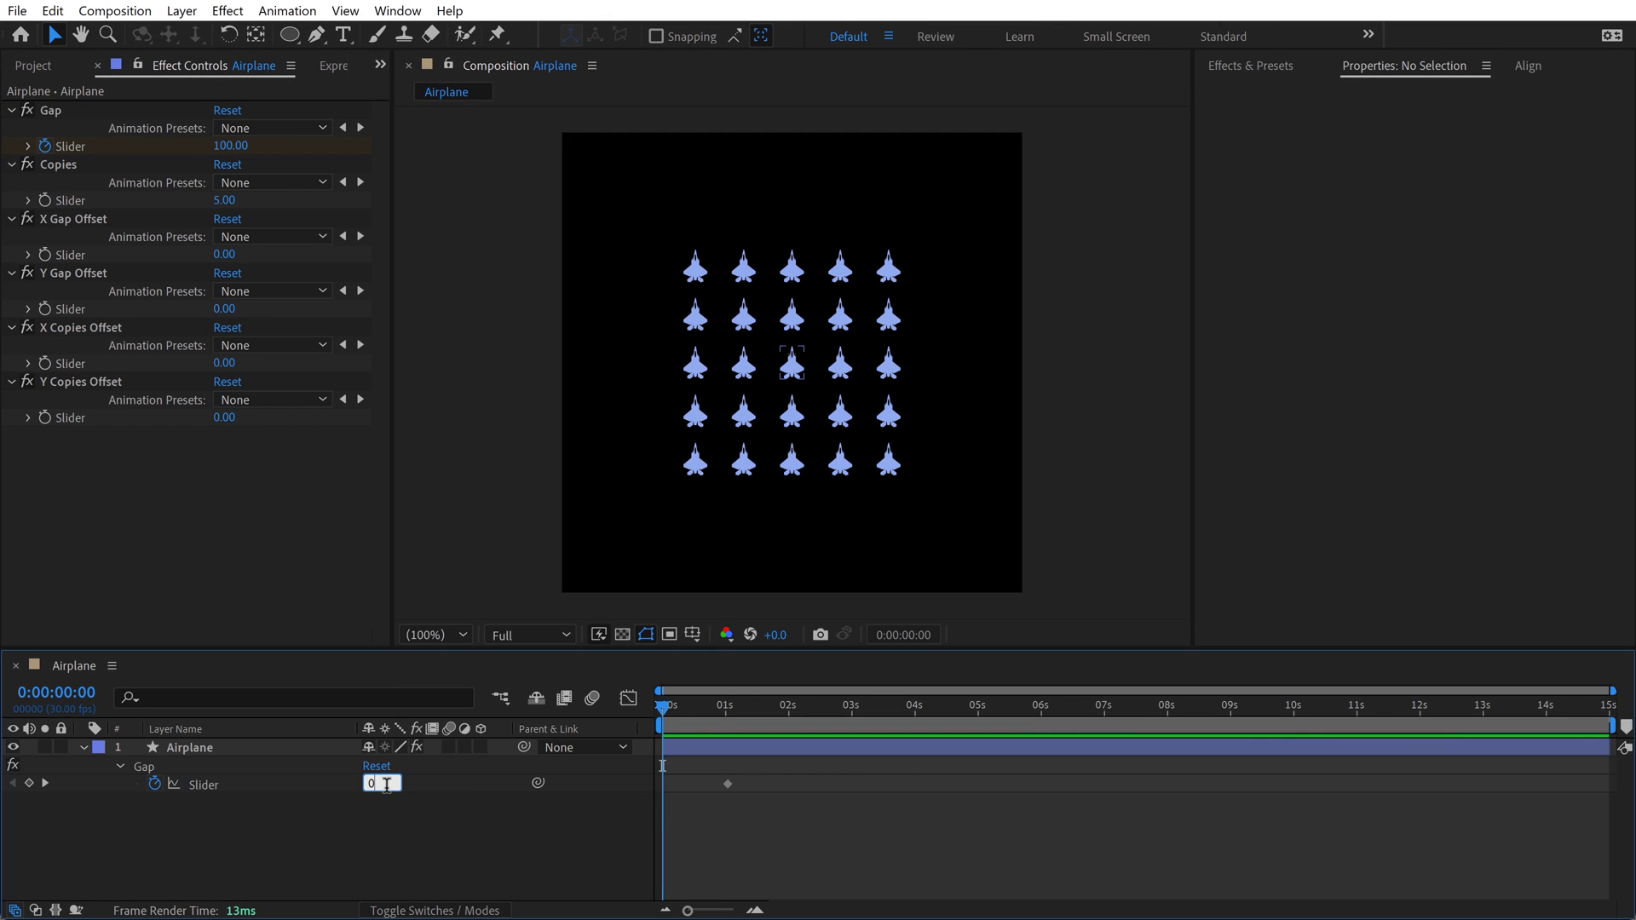
key(Return)
click(739, 836)
drag(670, 707, 622, 806)
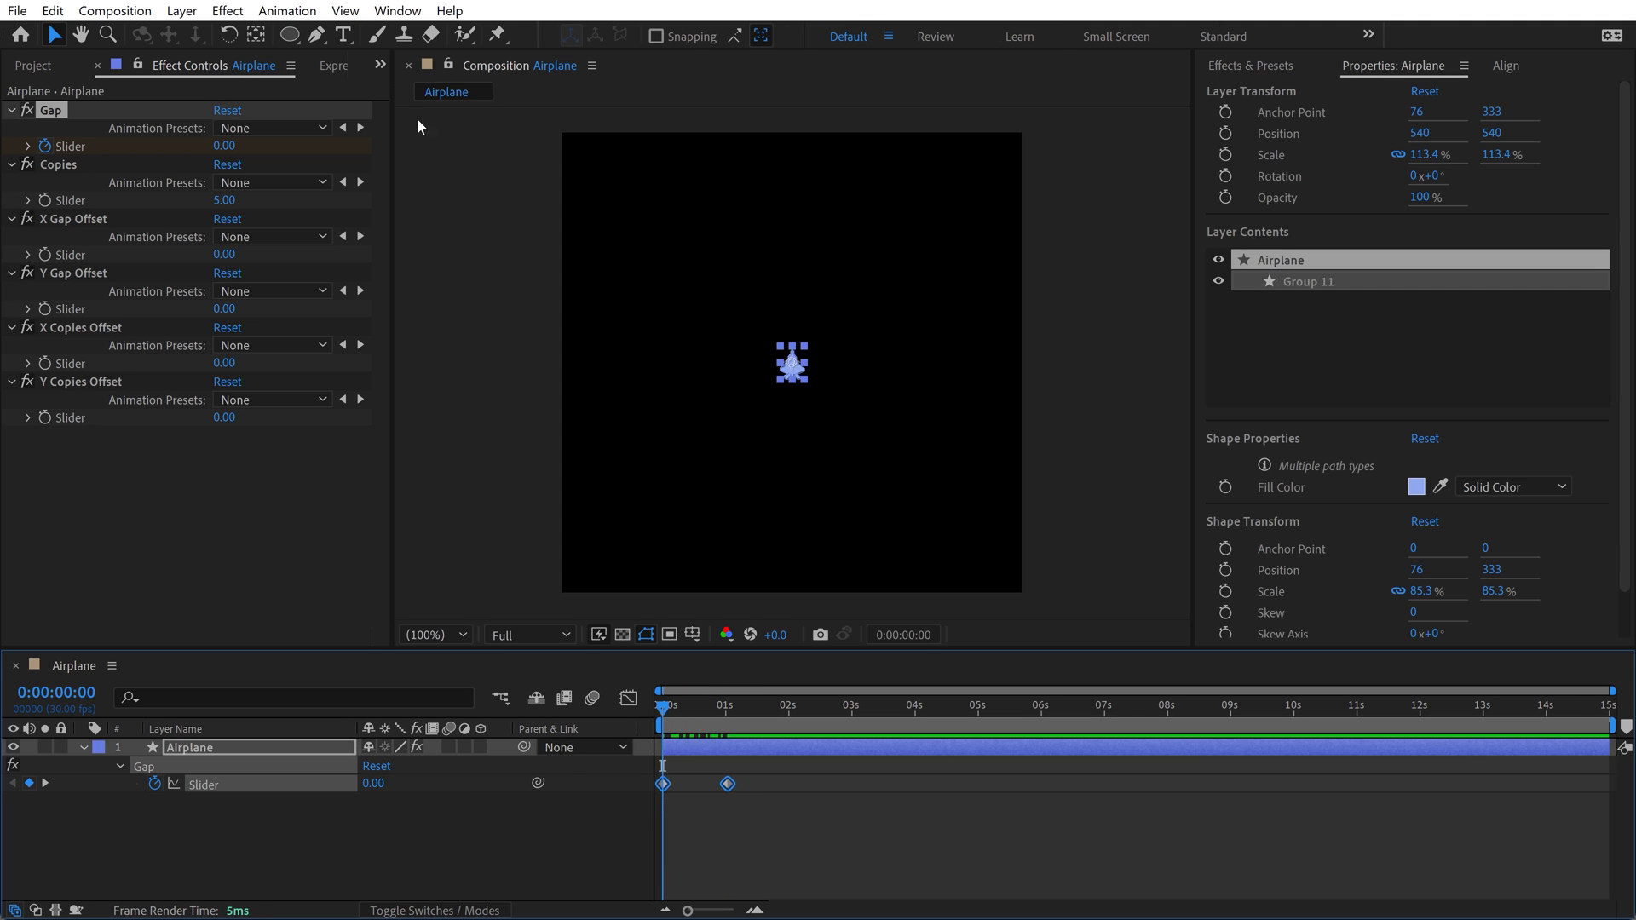
- Apply Easy Ease to both Gap keyframes, shape the speed curve, and preview the animation
click(288, 10)
mouse_move(477, 230)
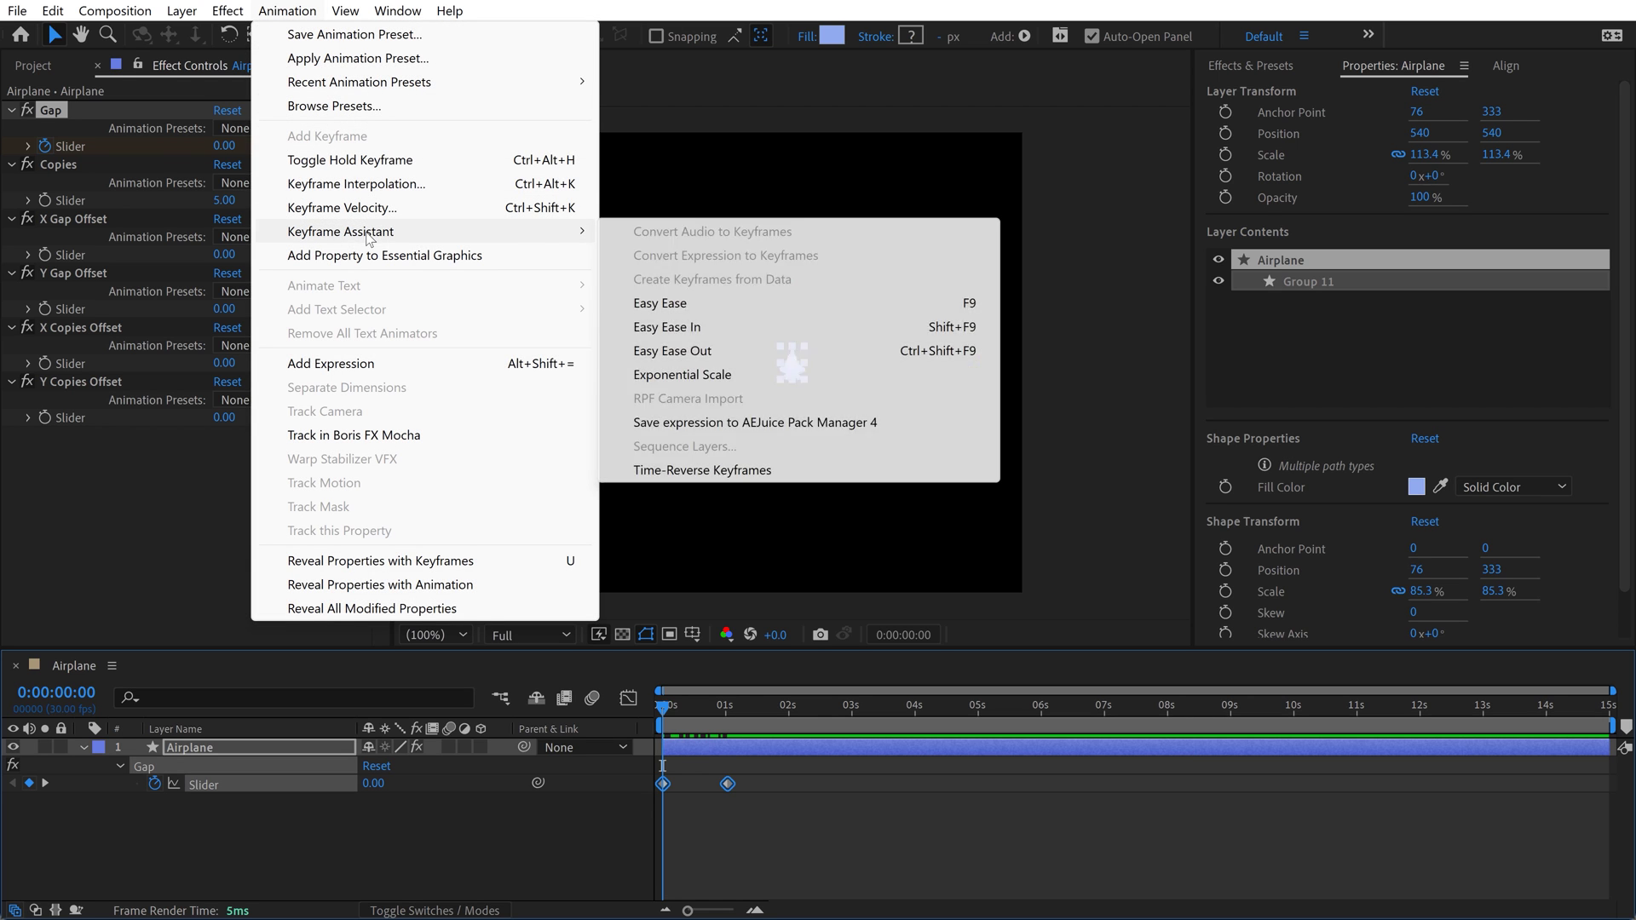
click(658, 303)
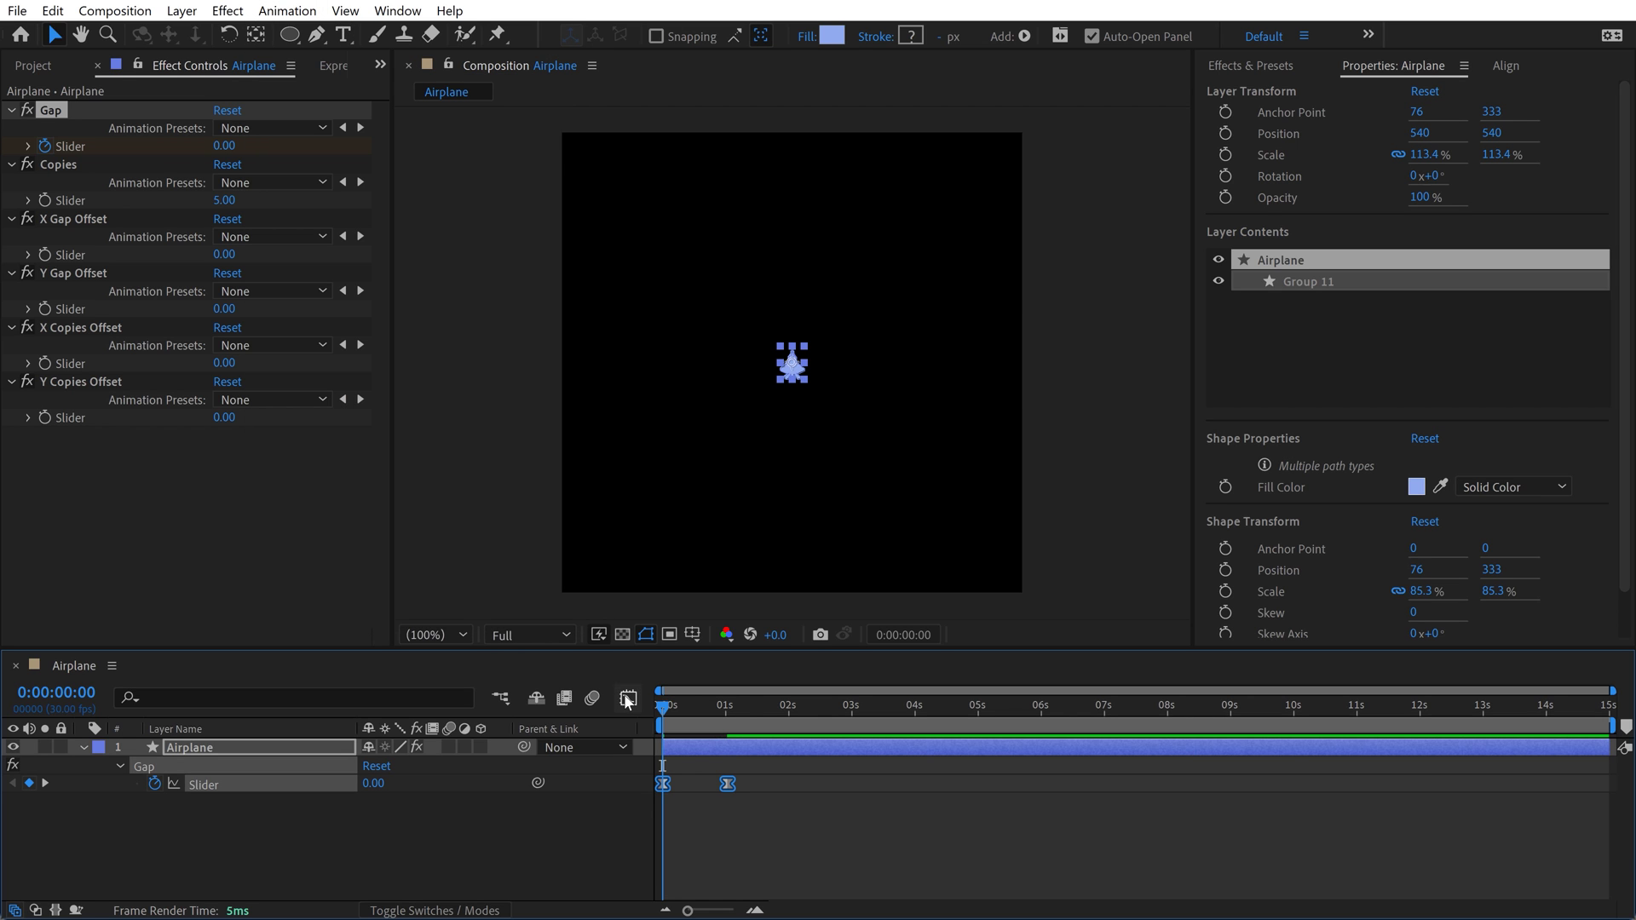
click(627, 699)
drag(739, 849, 692, 857)
click(630, 699)
click(869, 843)
key(space)
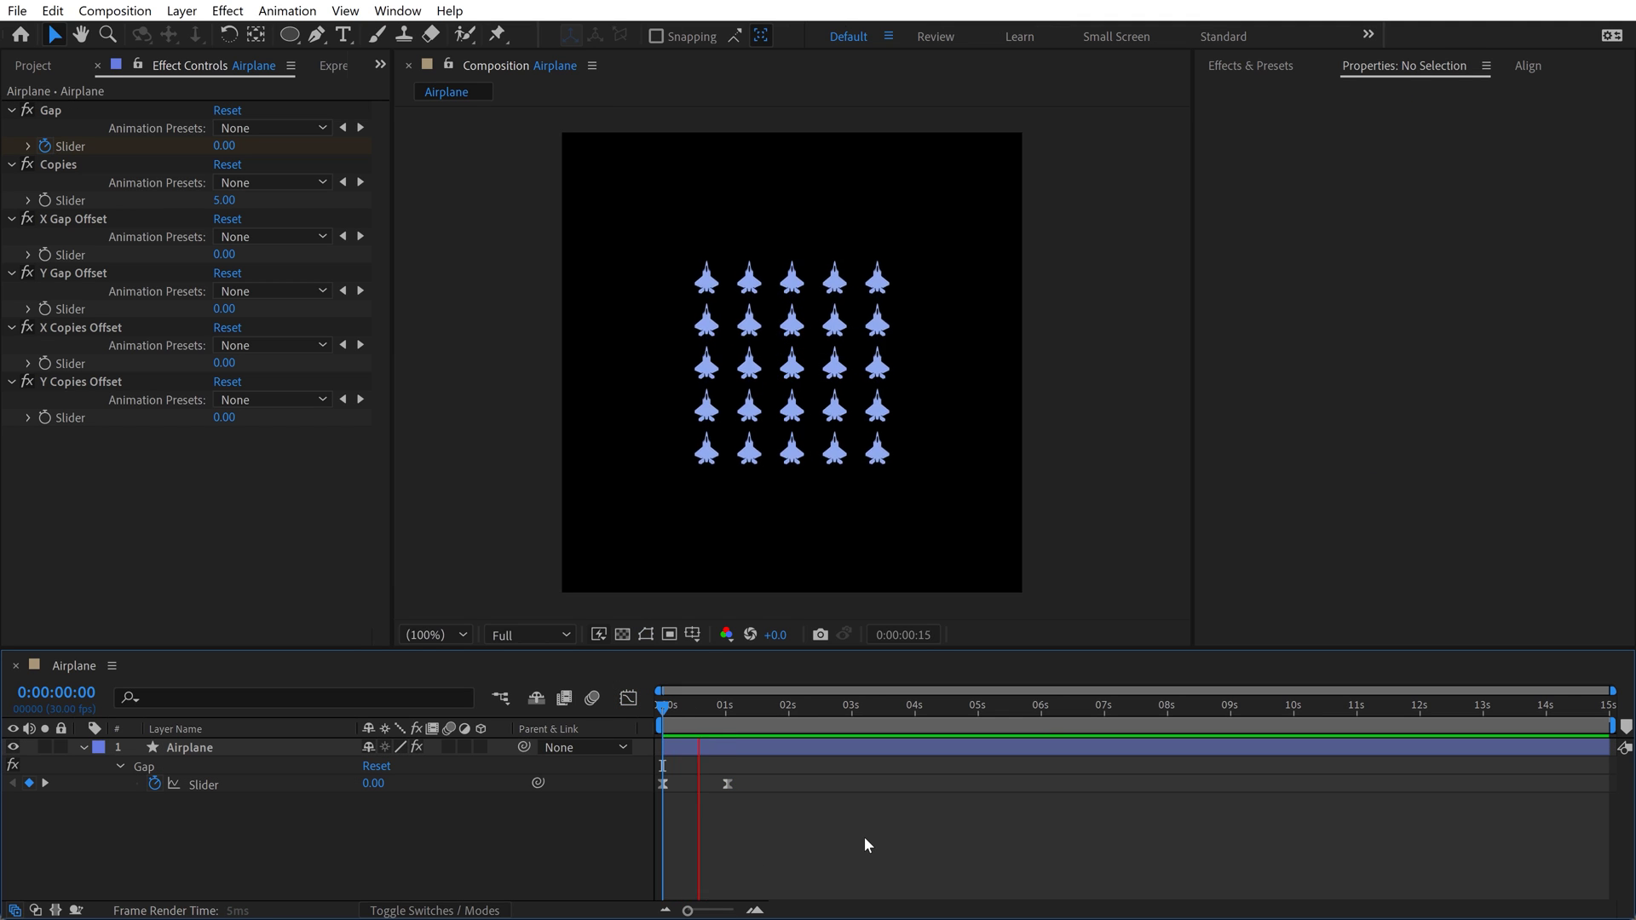
key(space)
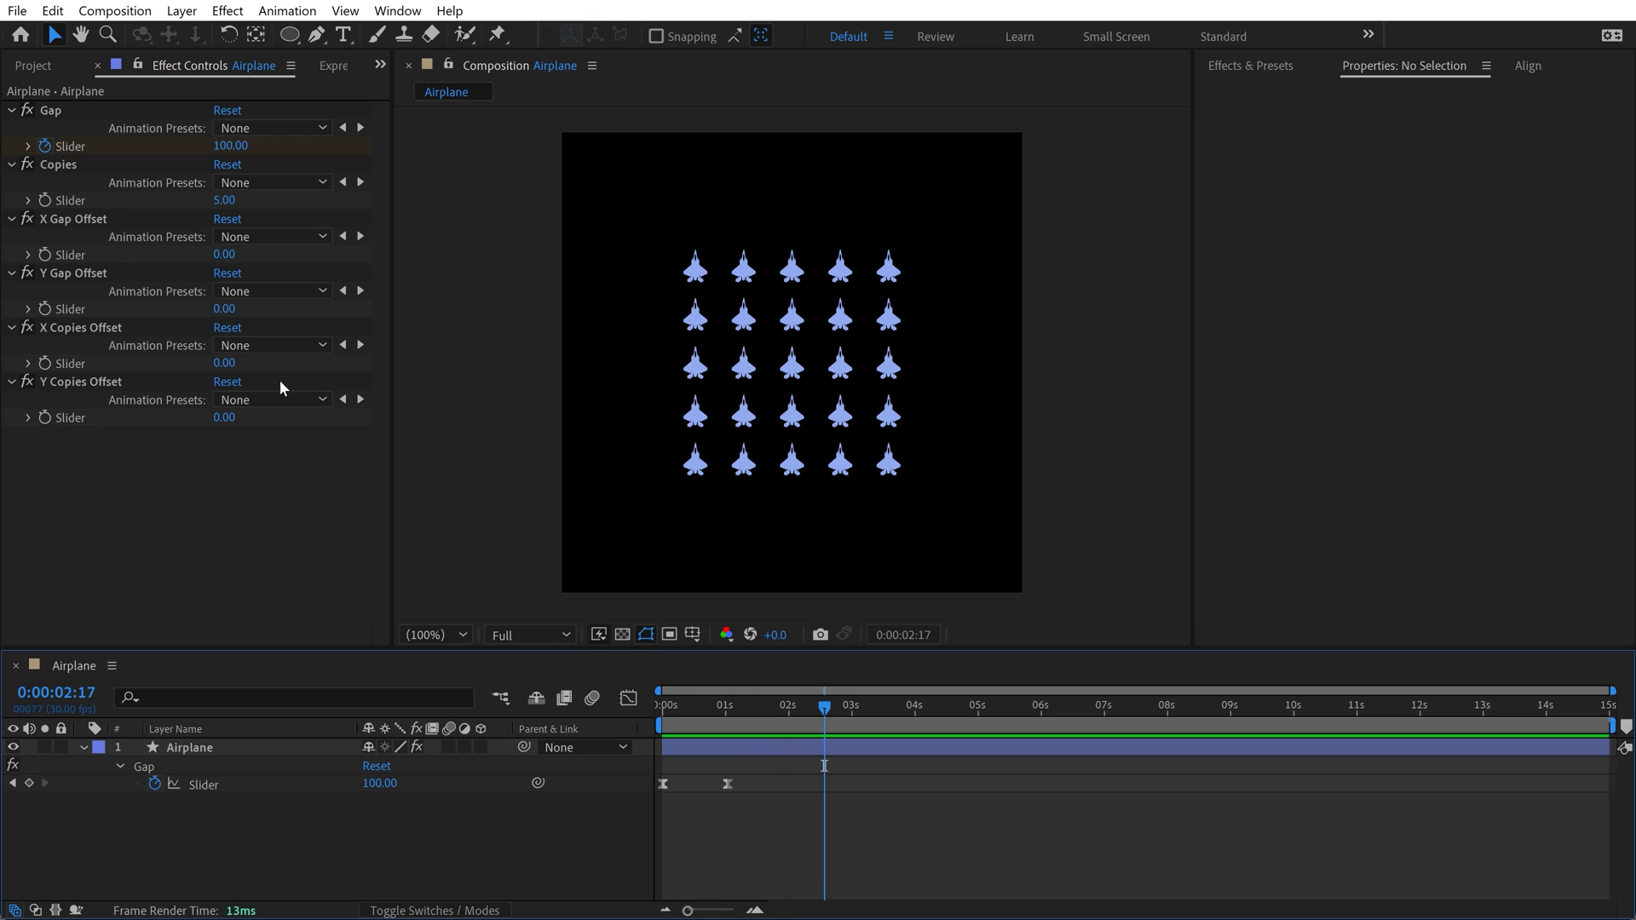
click(32, 66)
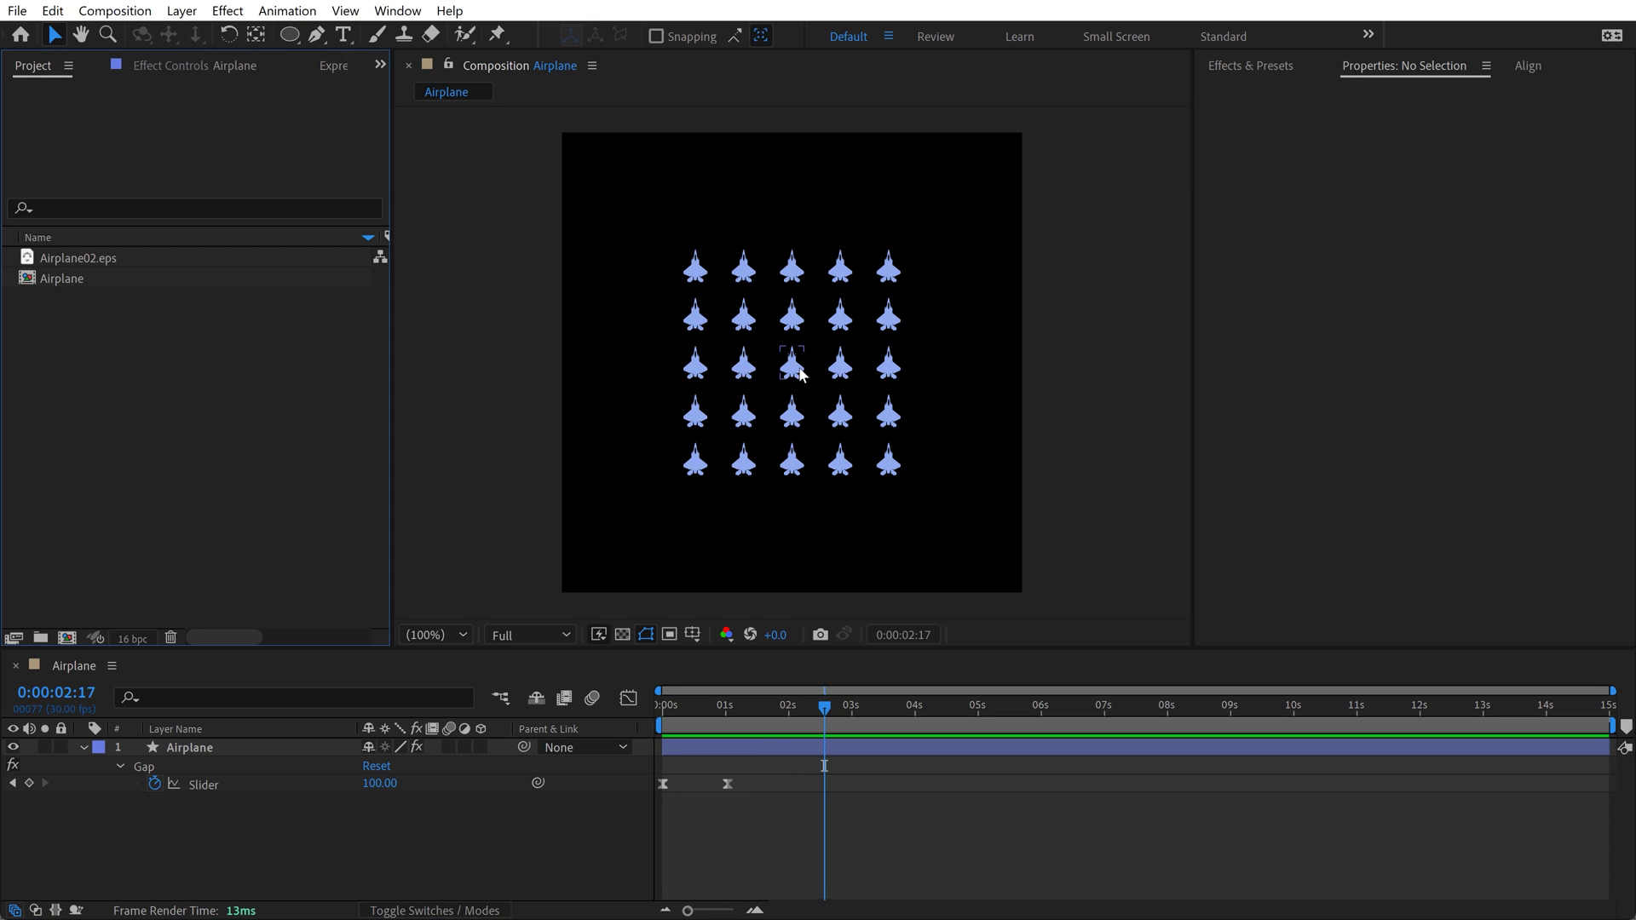
- Hide the Airplane layer, add Airplane02.eps to the comp, and show the transparency grid
click(82, 747)
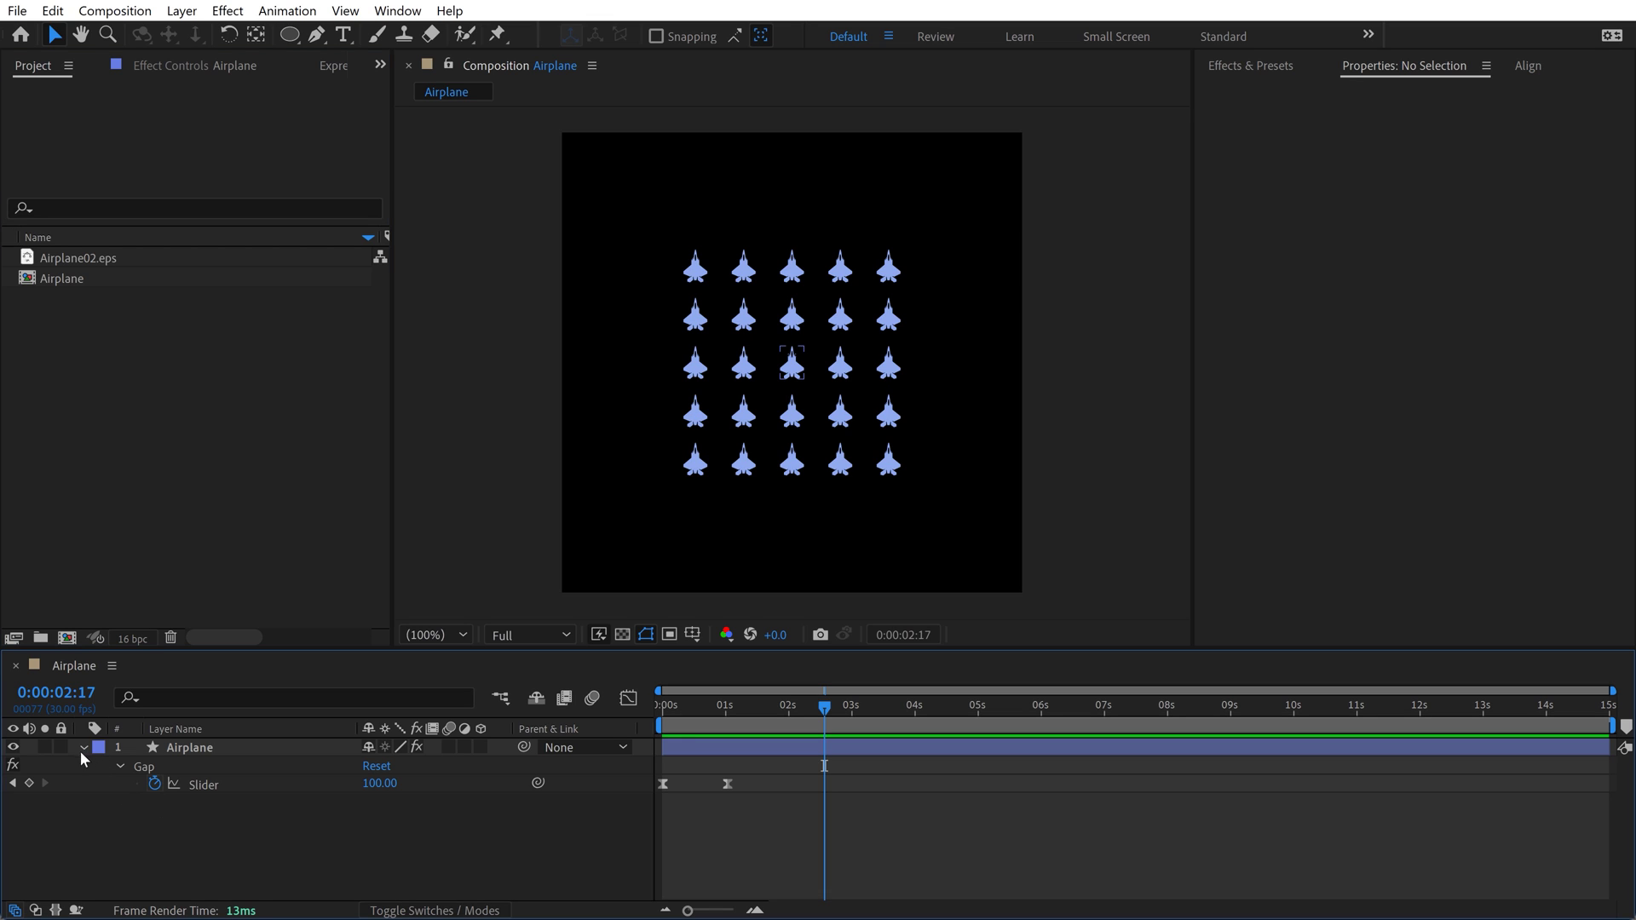
click(13, 747)
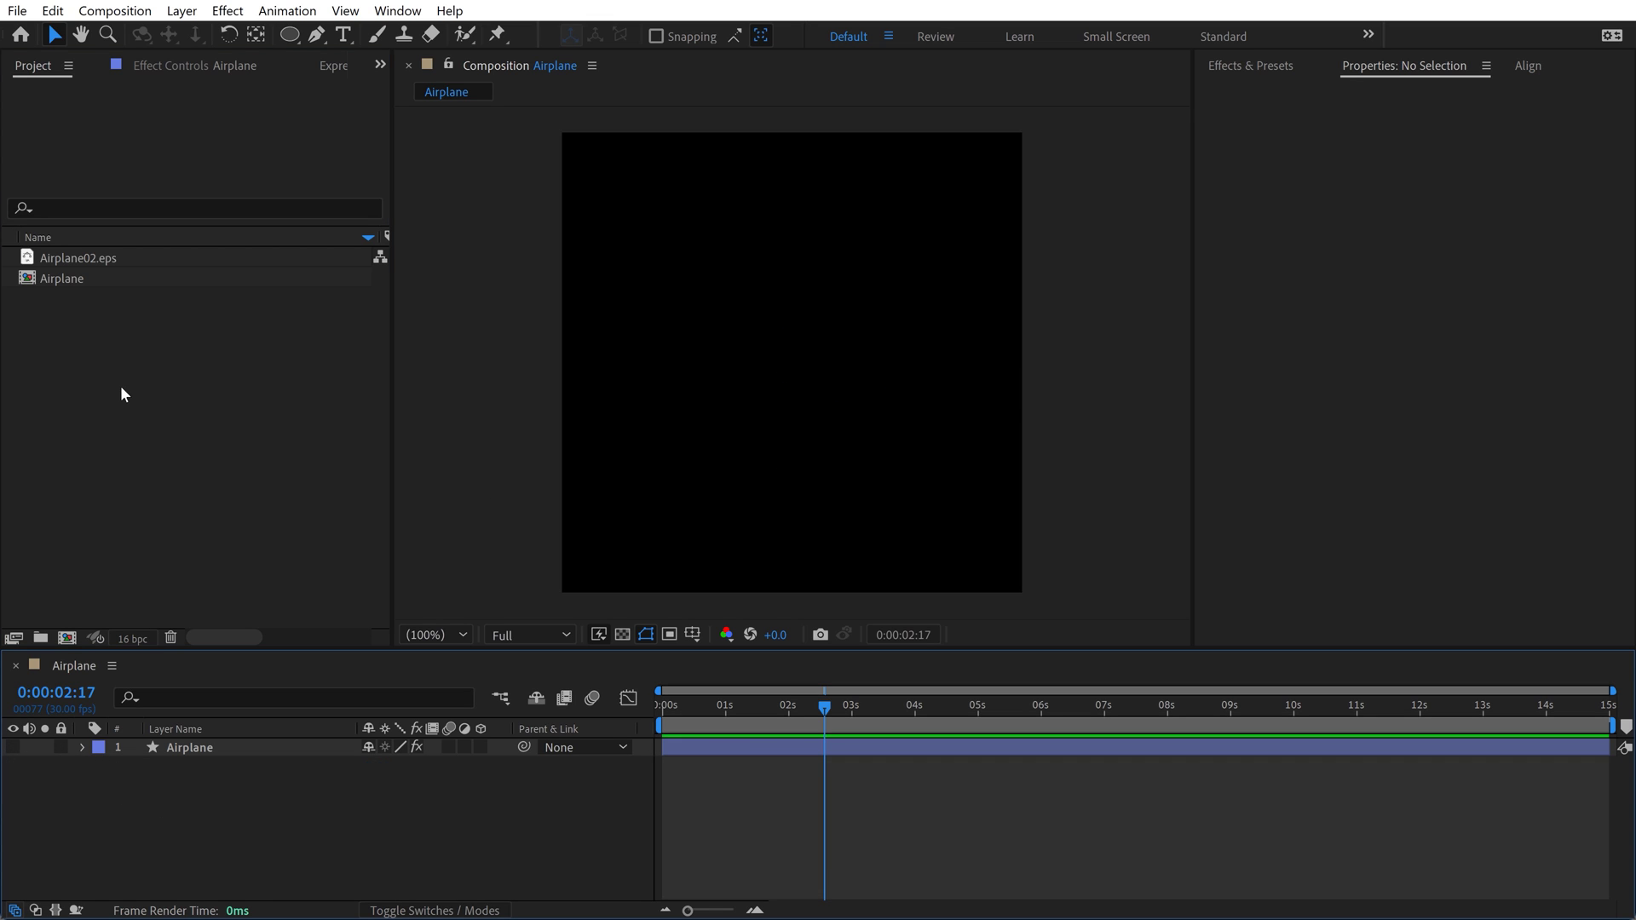
drag(67, 257, 228, 802)
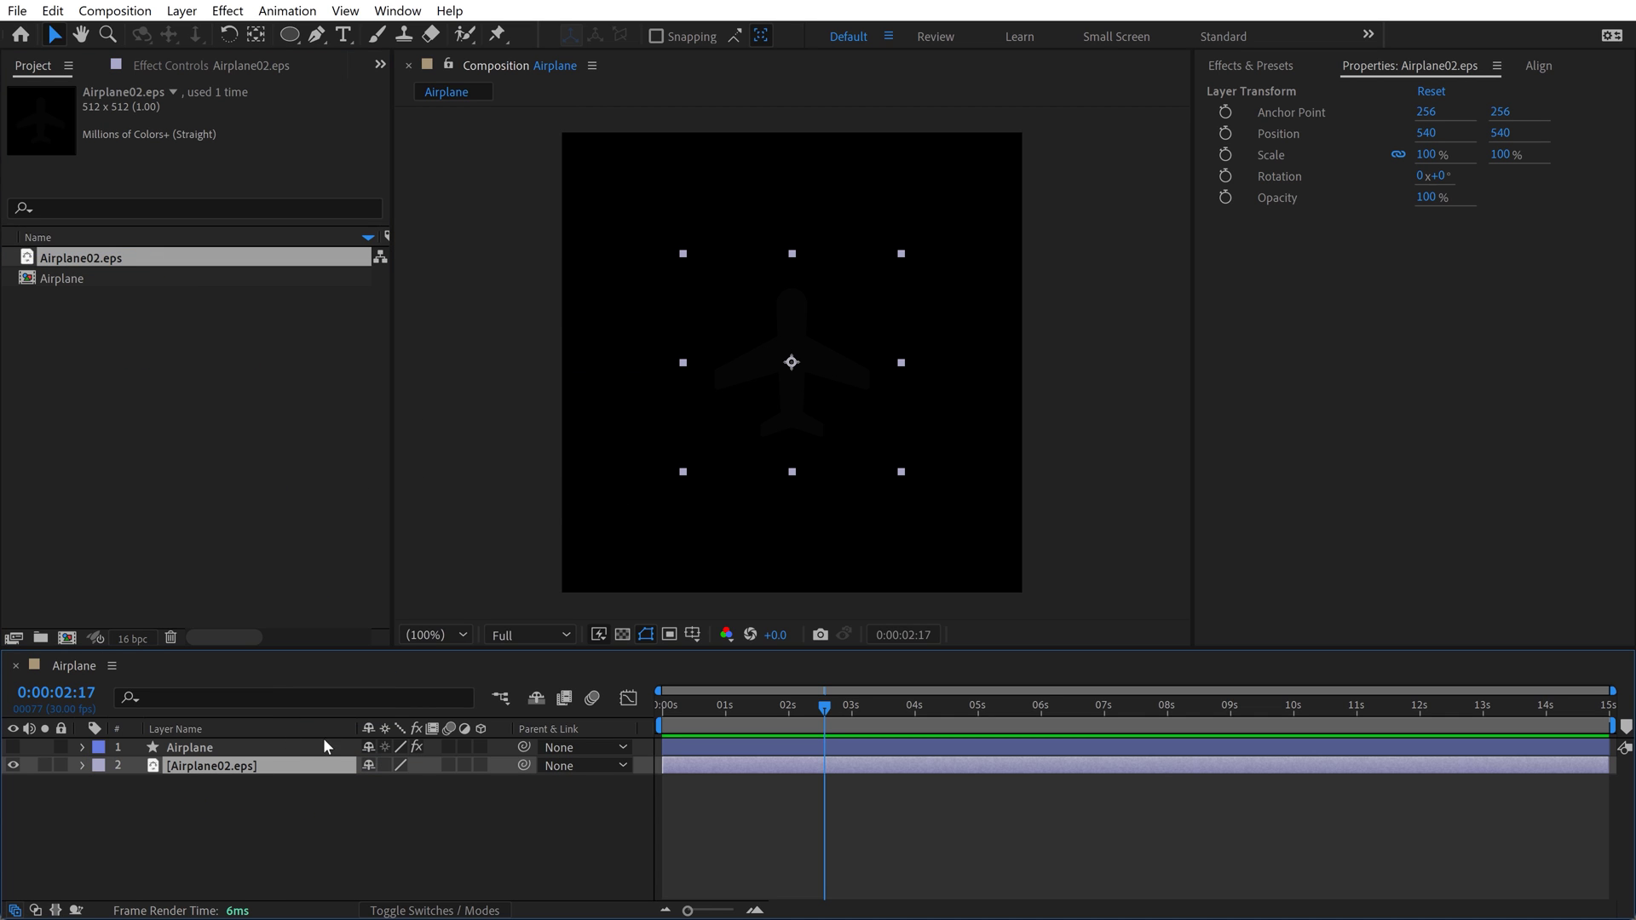
click(622, 635)
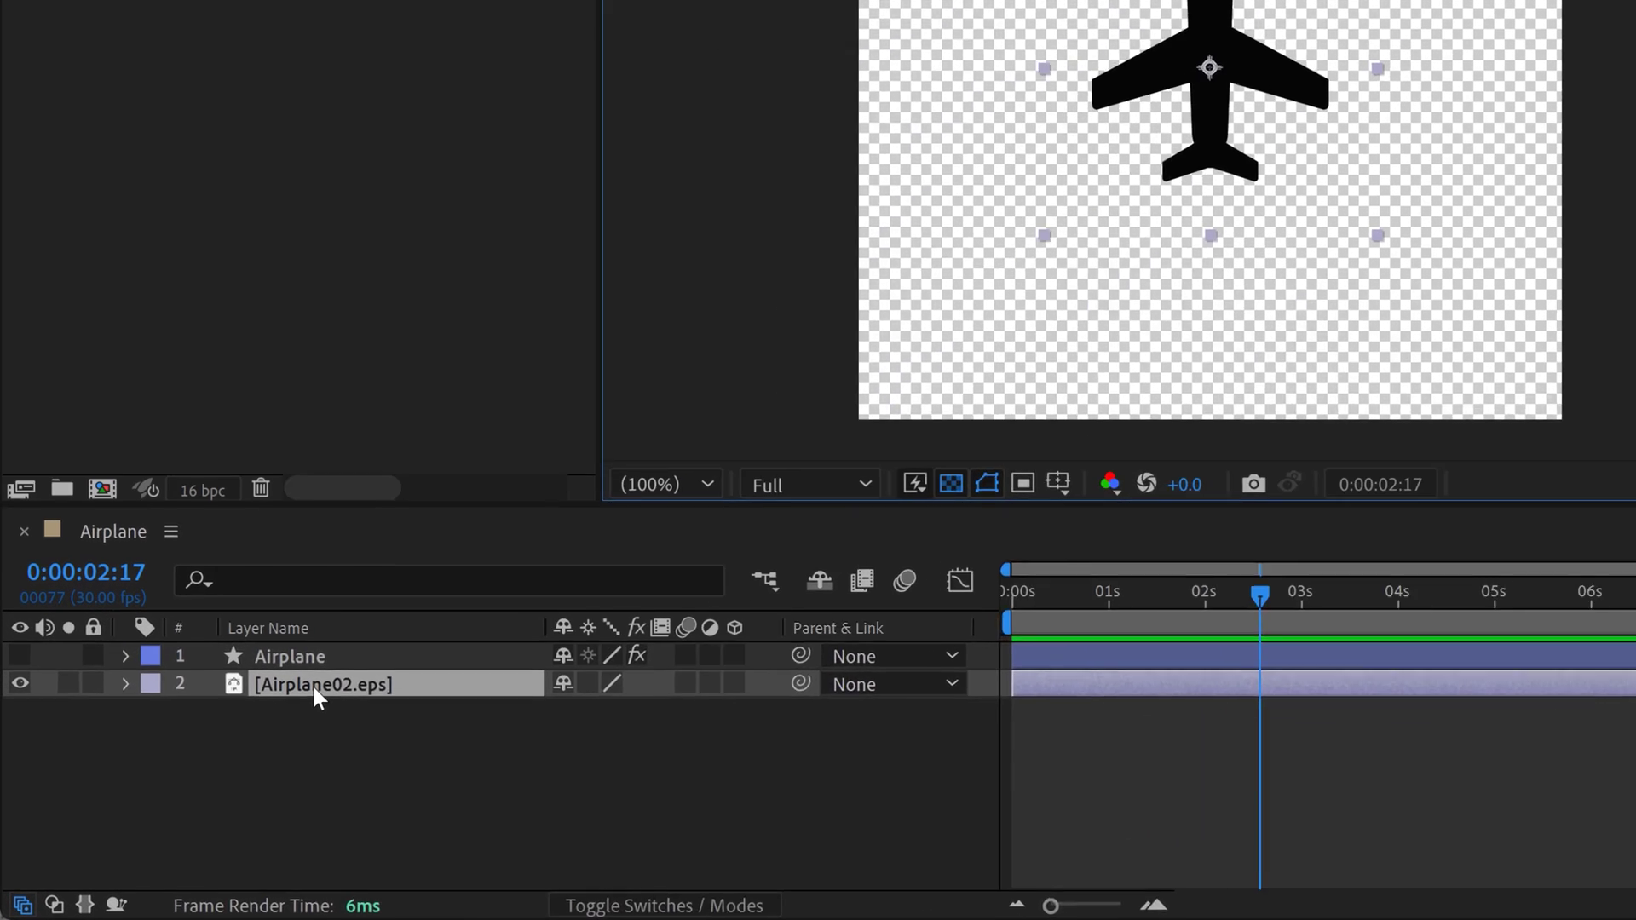
- Convert Airplane02.eps into the Airplane02 Outlines shape layer and delete the EPS layer
right_click(206, 767)
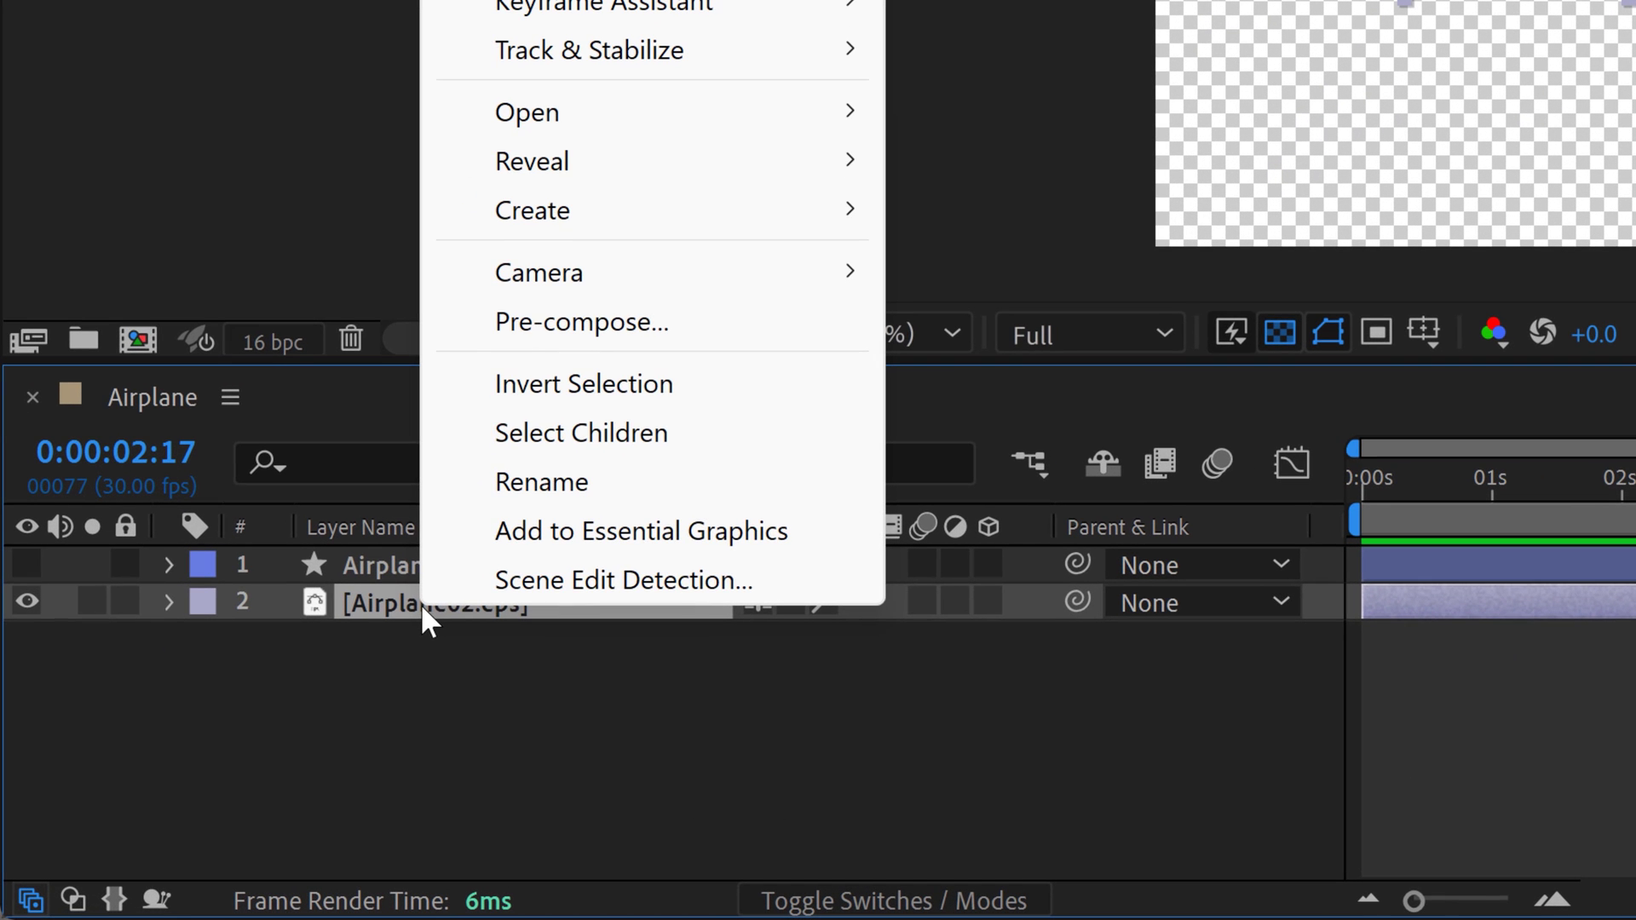
mouse_move(548, 217)
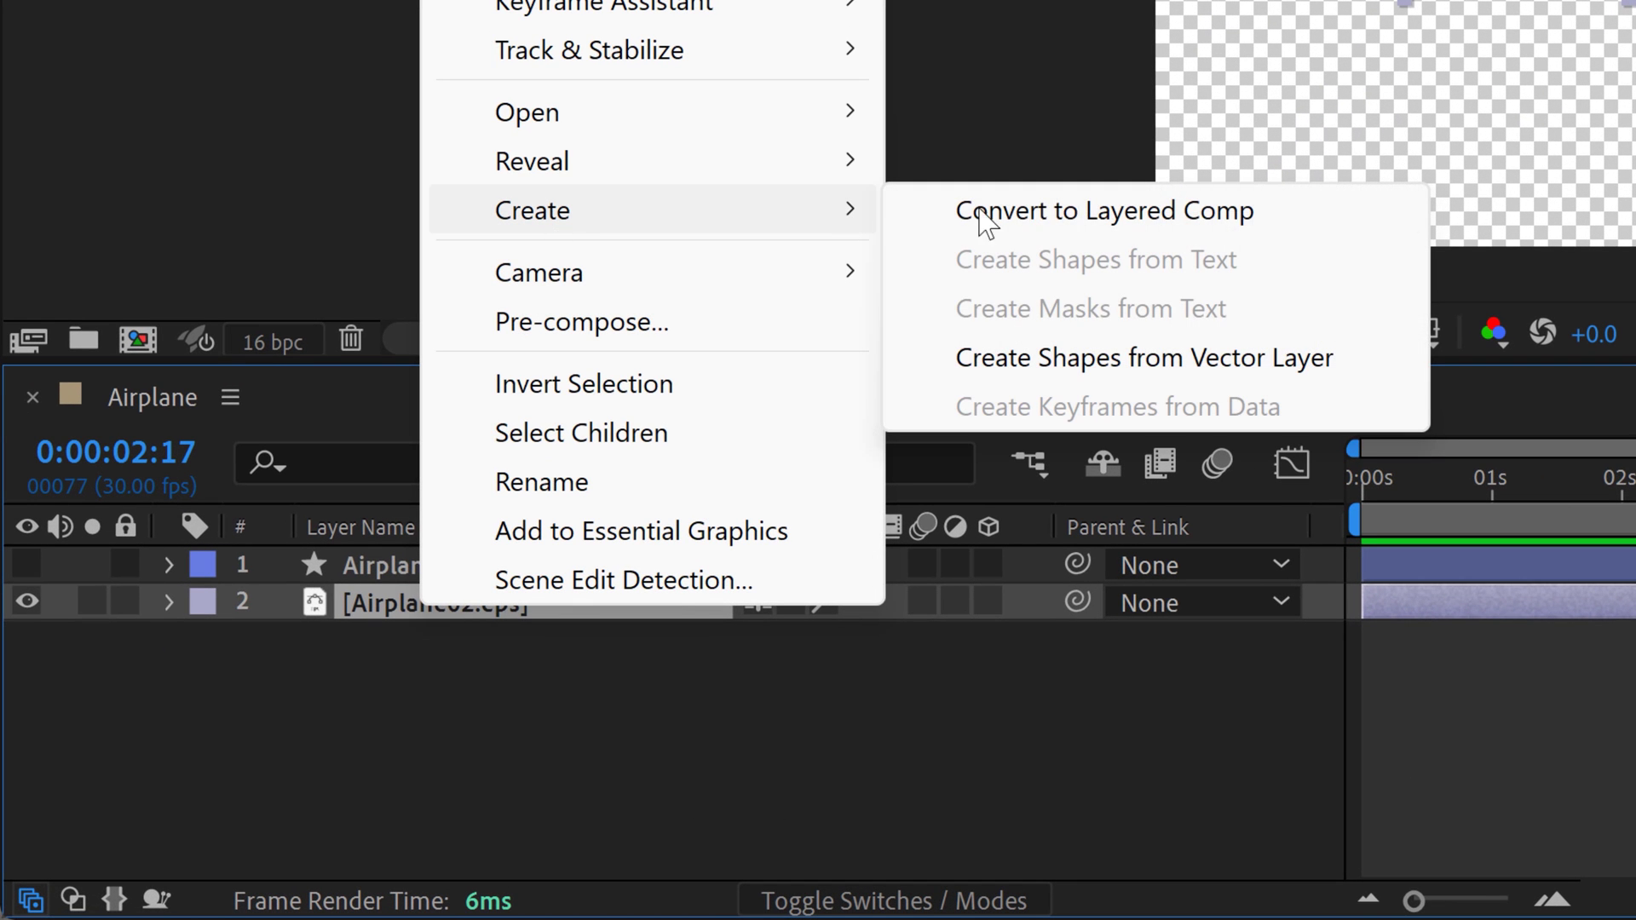
click(1220, 362)
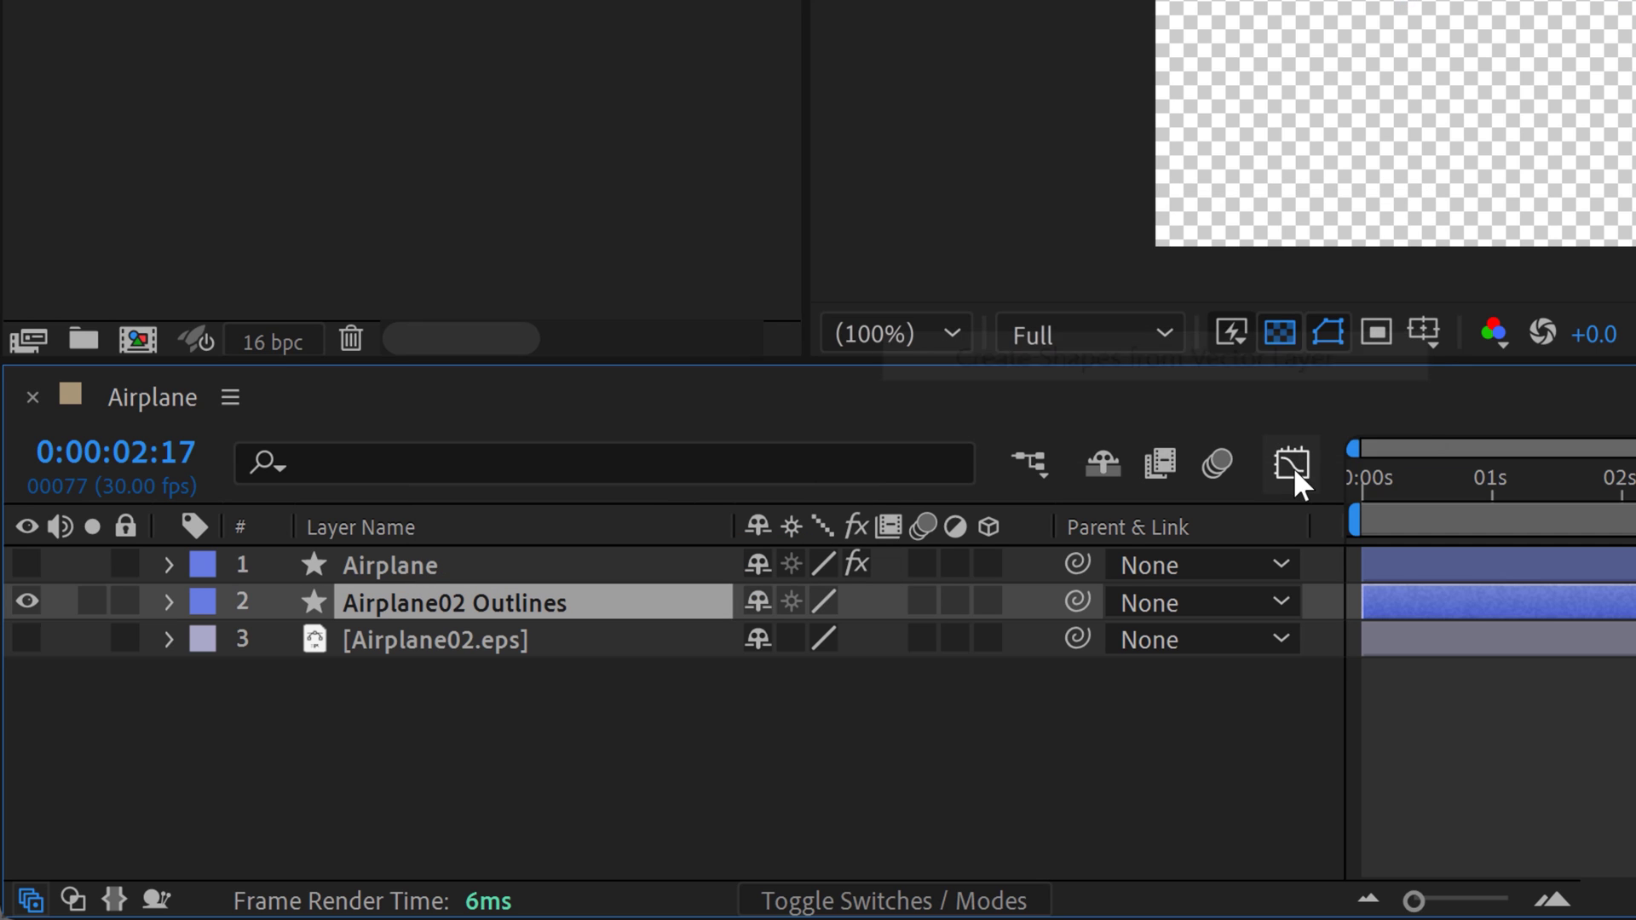
click(409, 647)
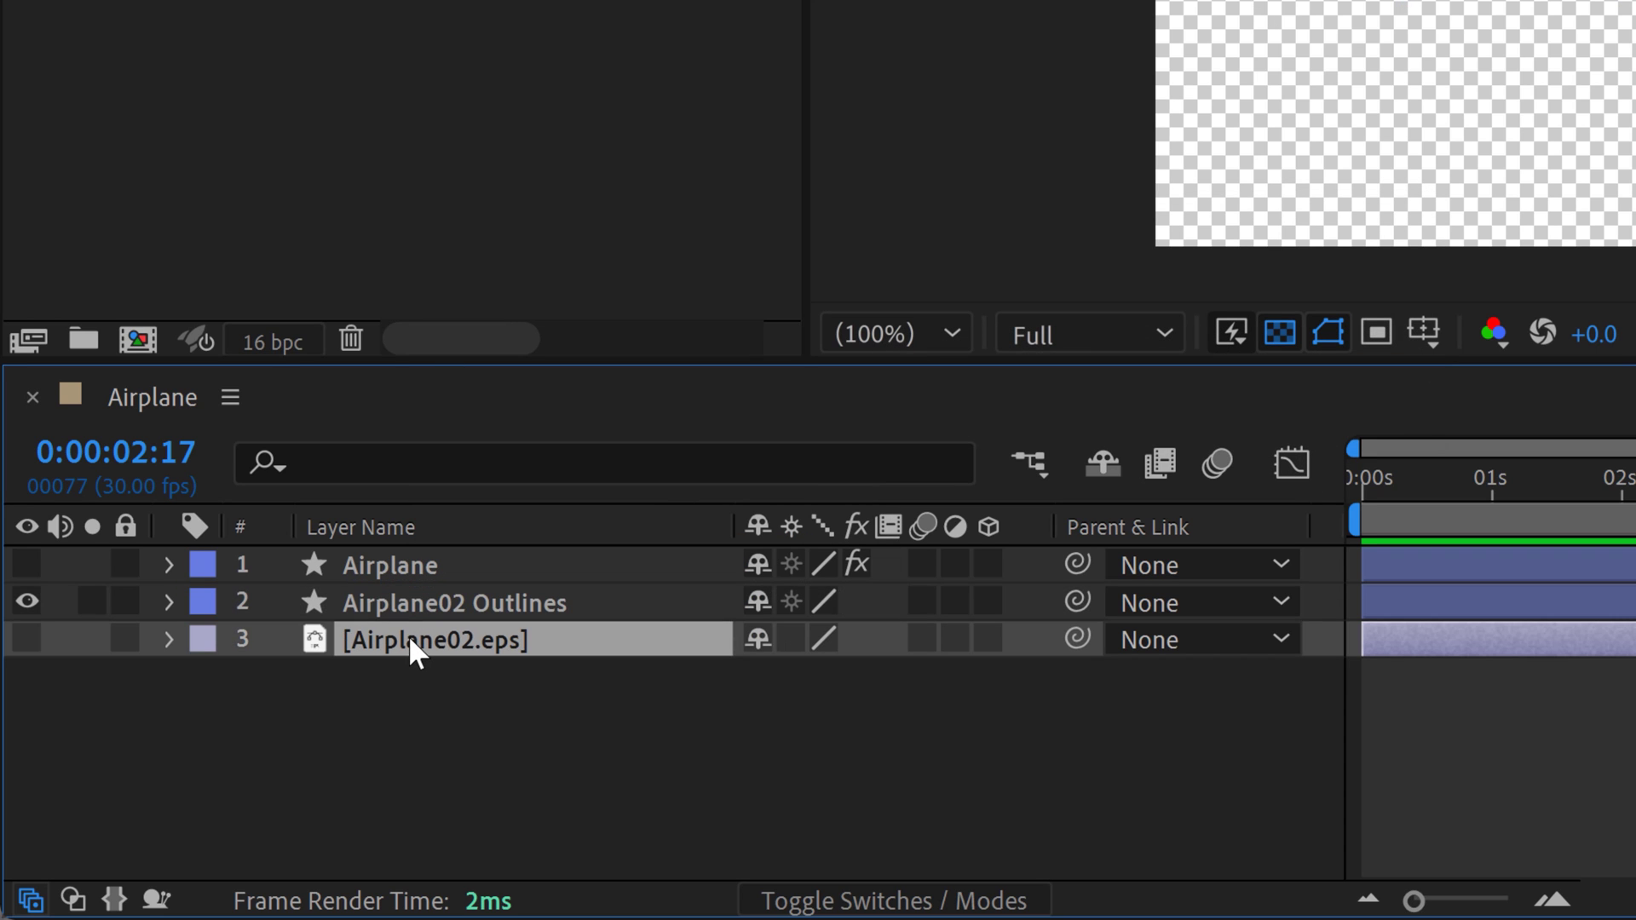
key(Delete)
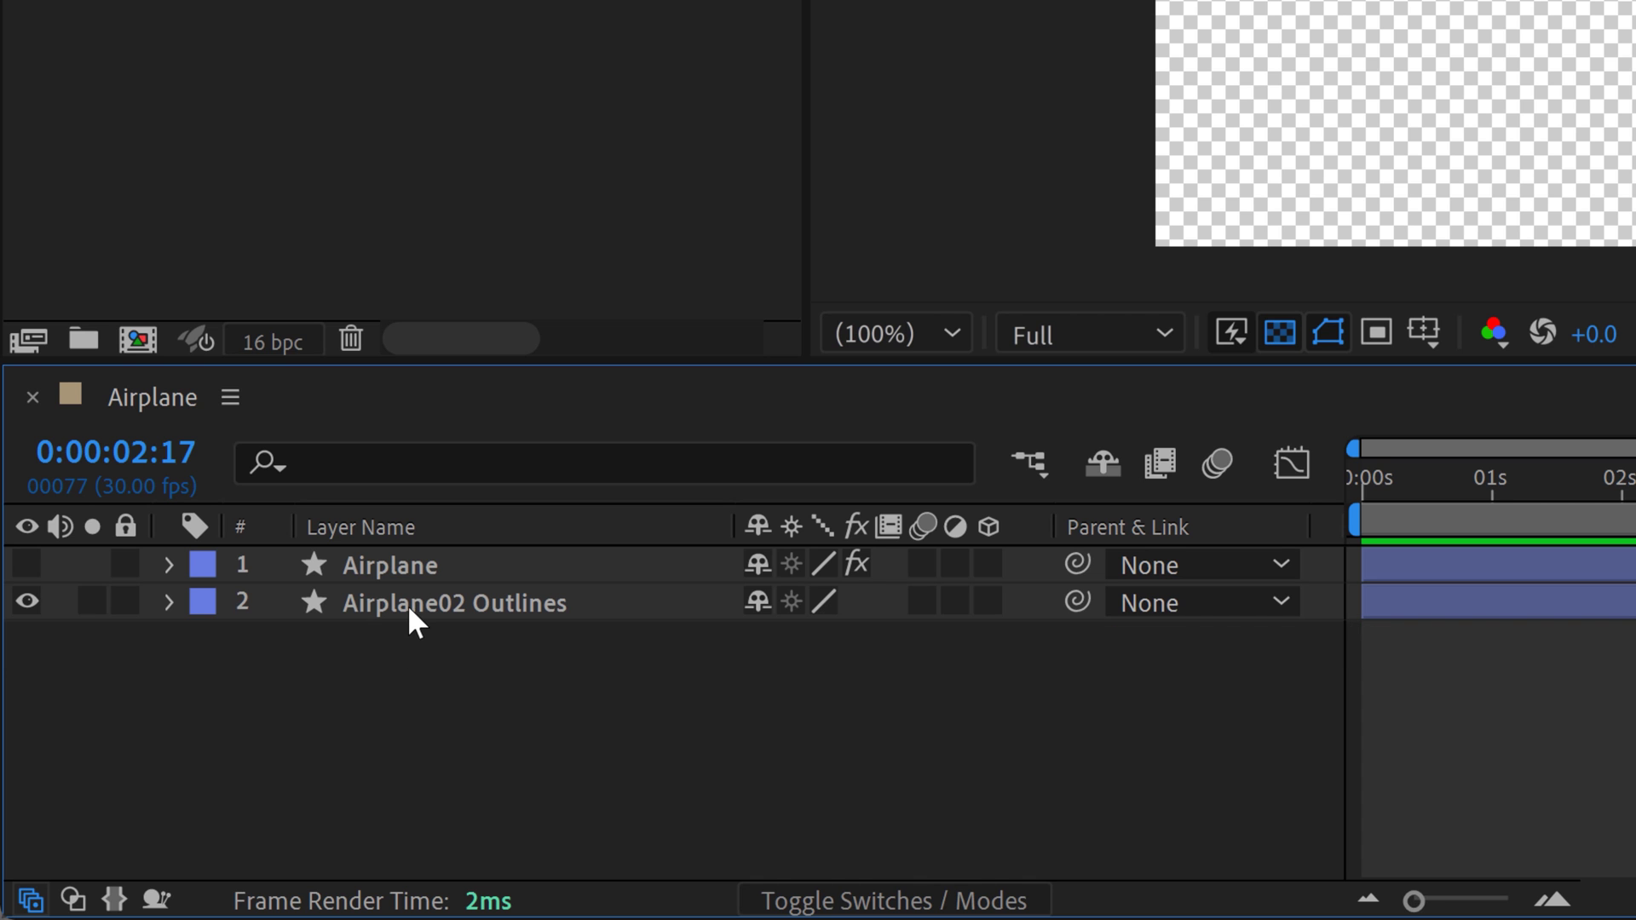
click(407, 604)
click(162, 613)
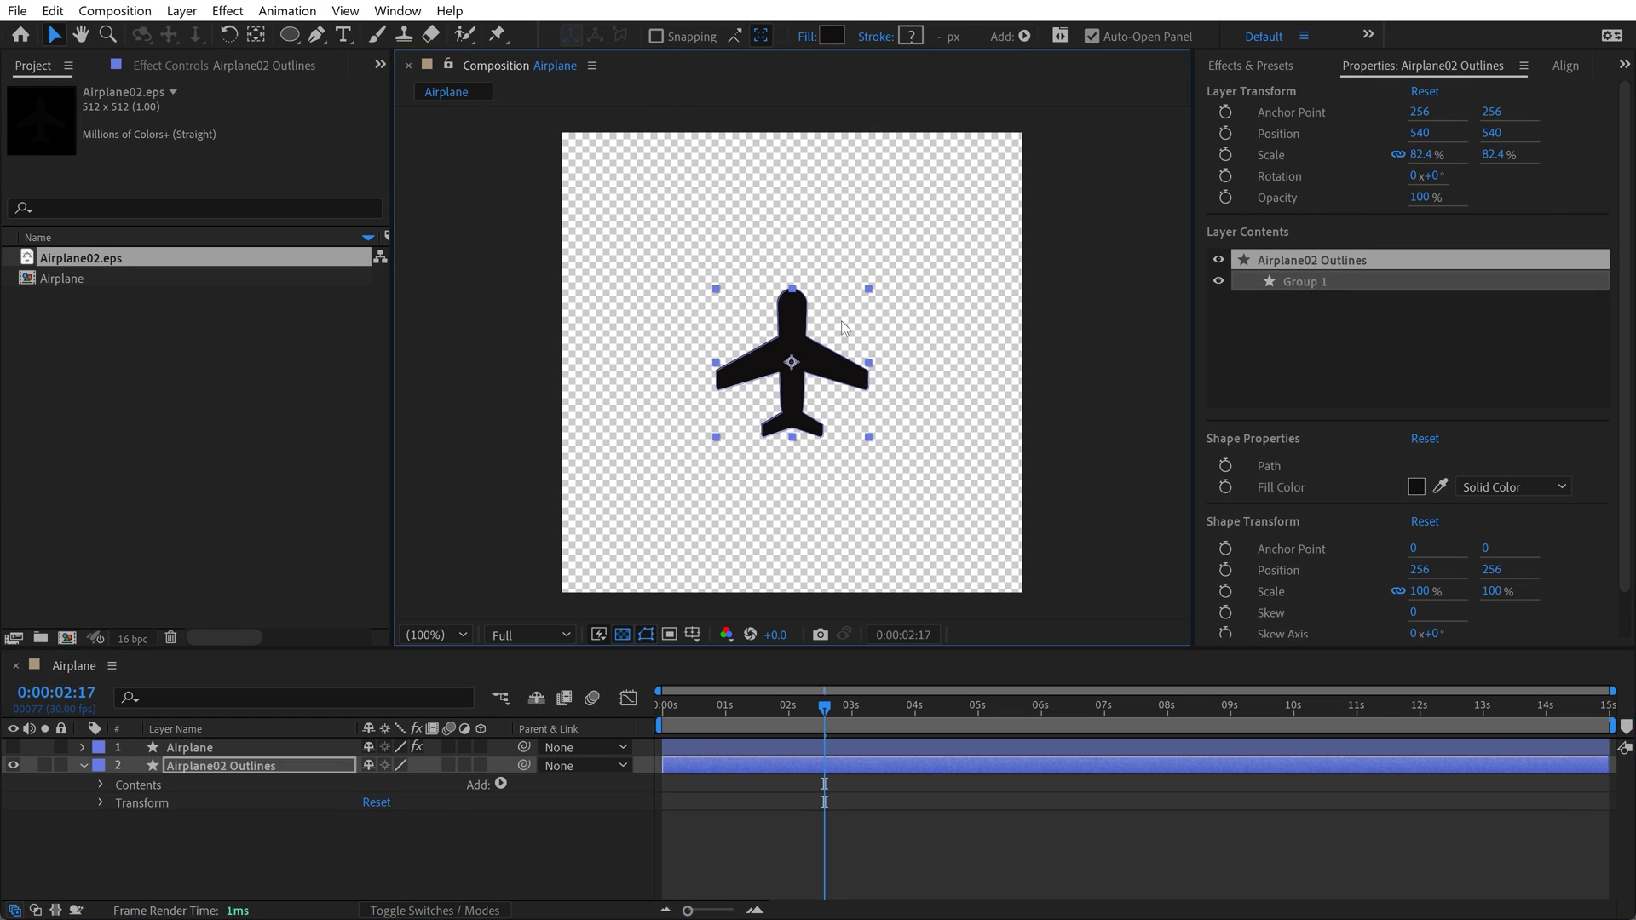
- Shrink Airplane02 Outlines, apply BLV Centered Grid for Shape Layers, and raise Gap to 481
drag(873, 294, 825, 337)
click(1264, 67)
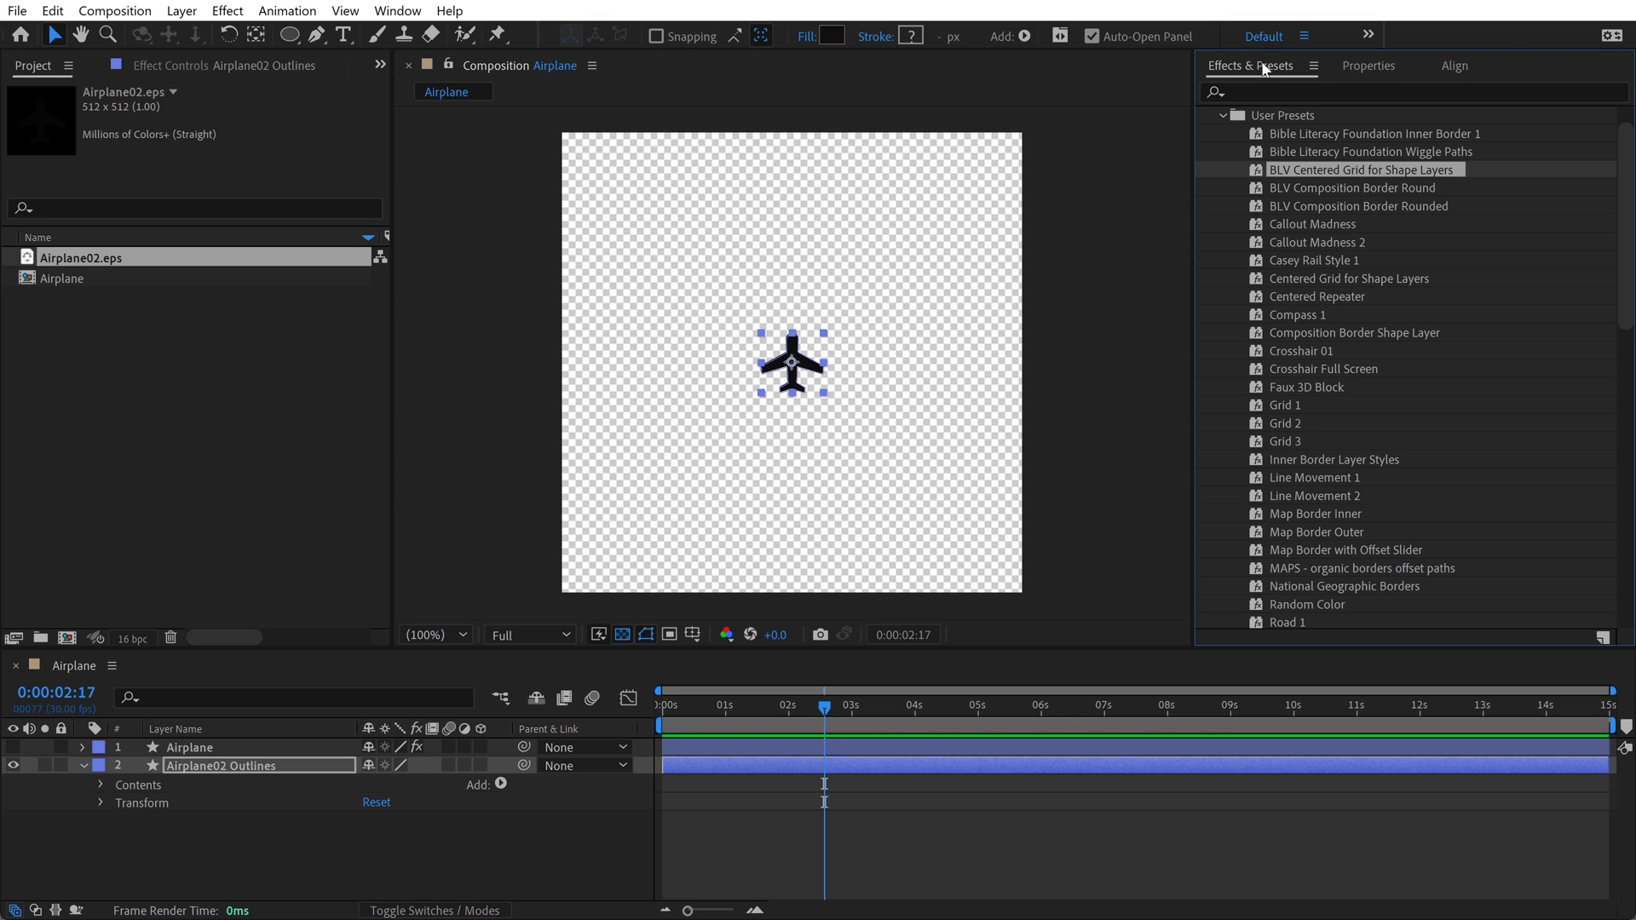
double_click(1317, 170)
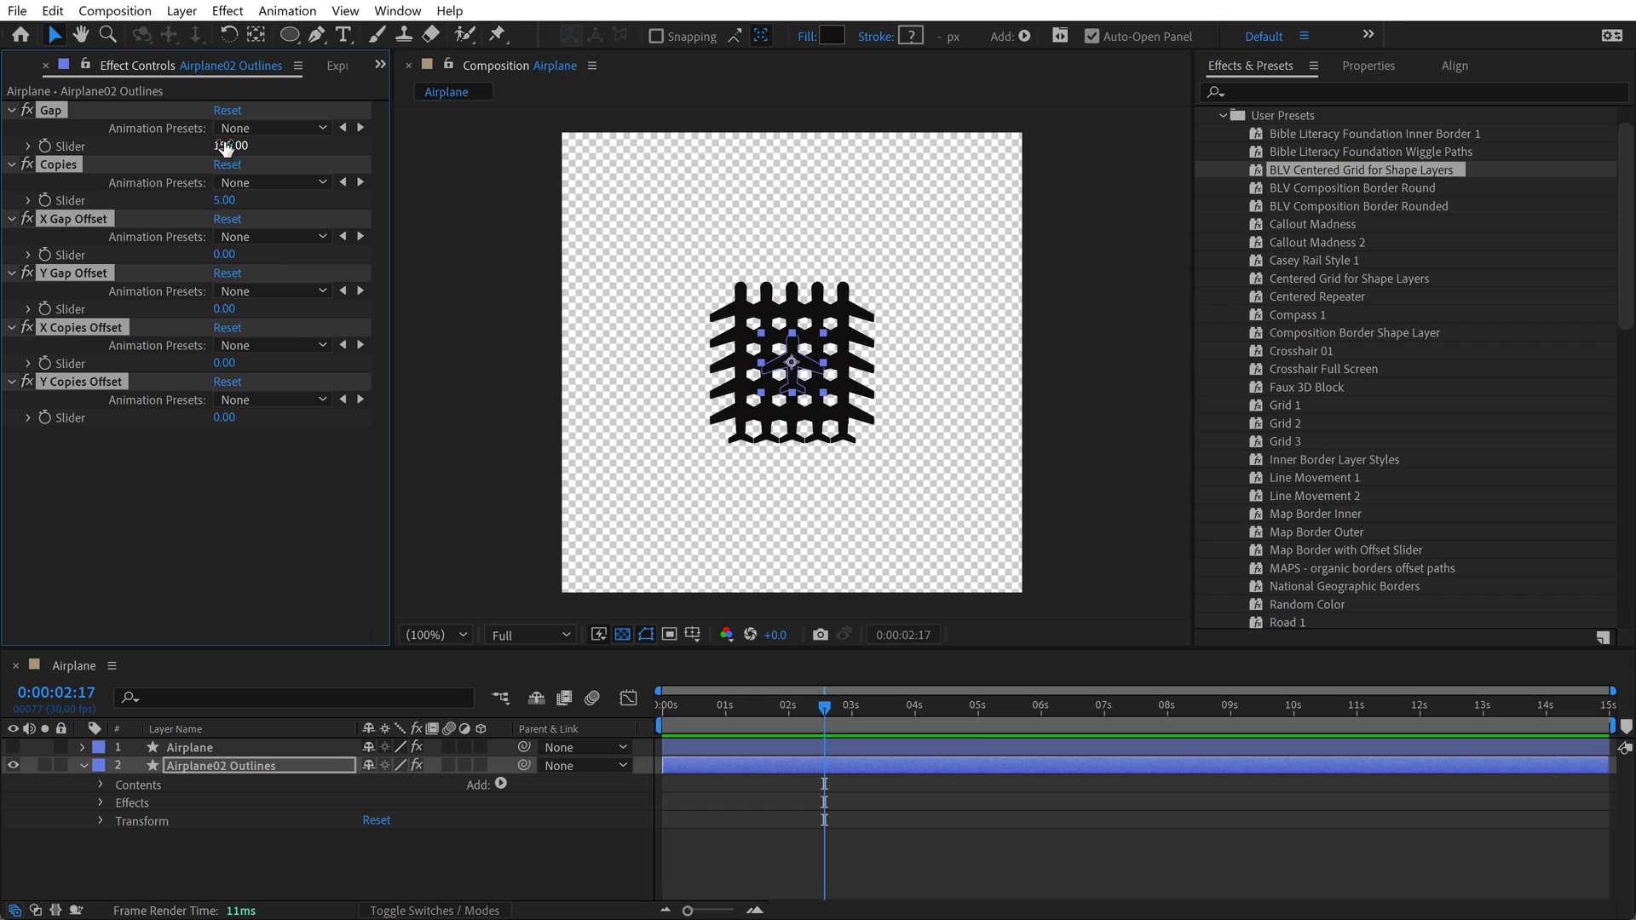
drag(224, 201, 247, 205)
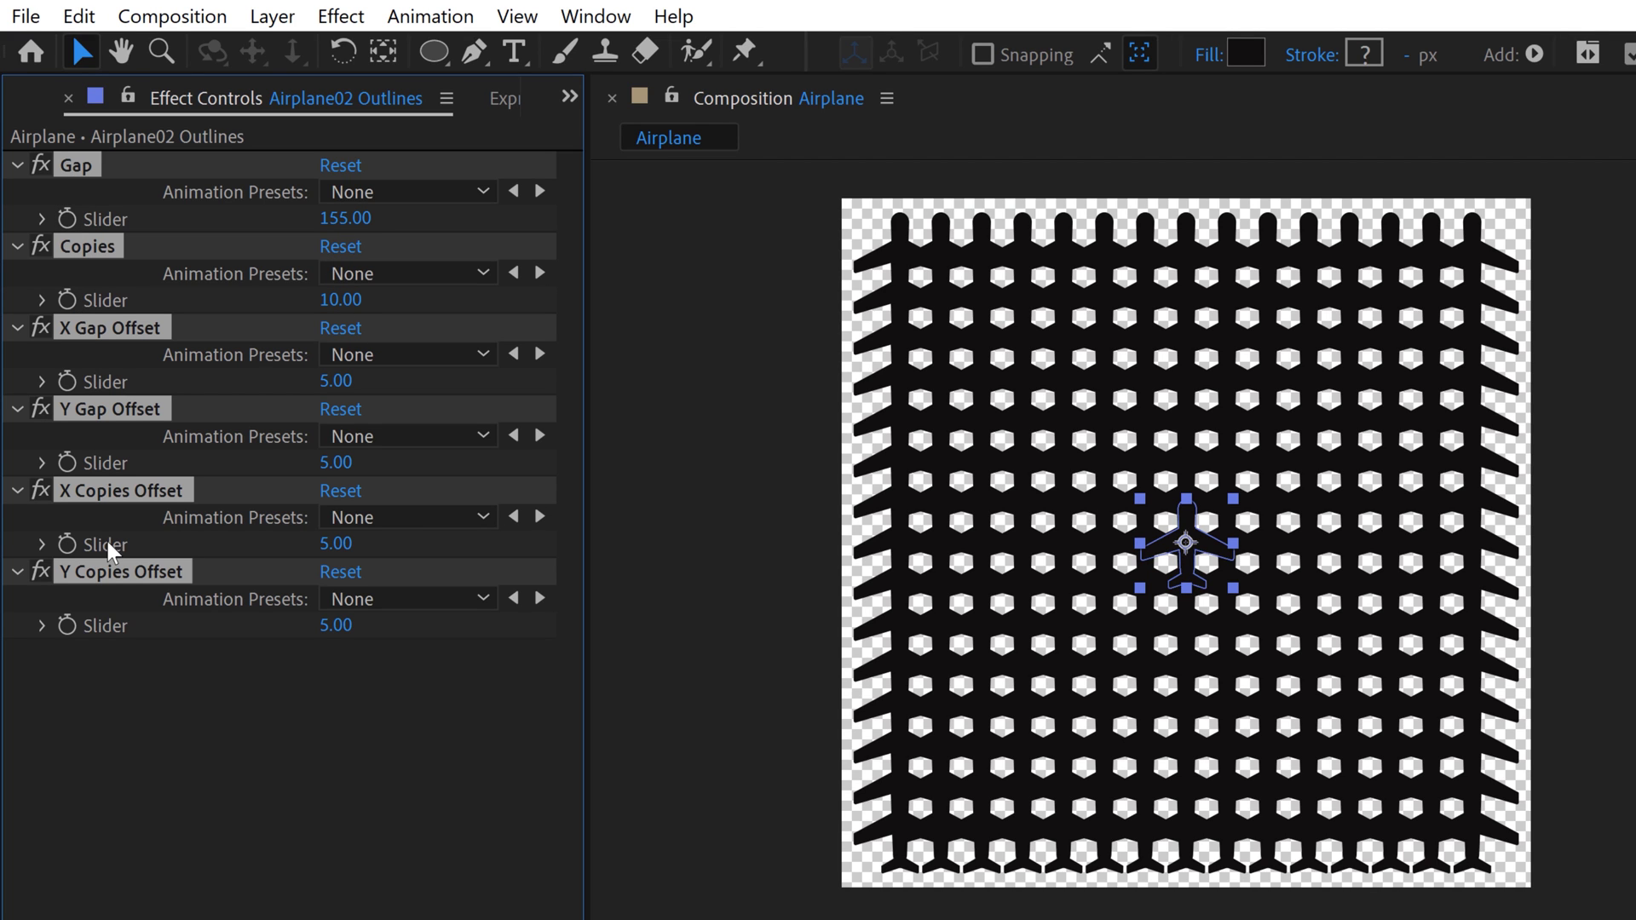
key(ctrl+z)
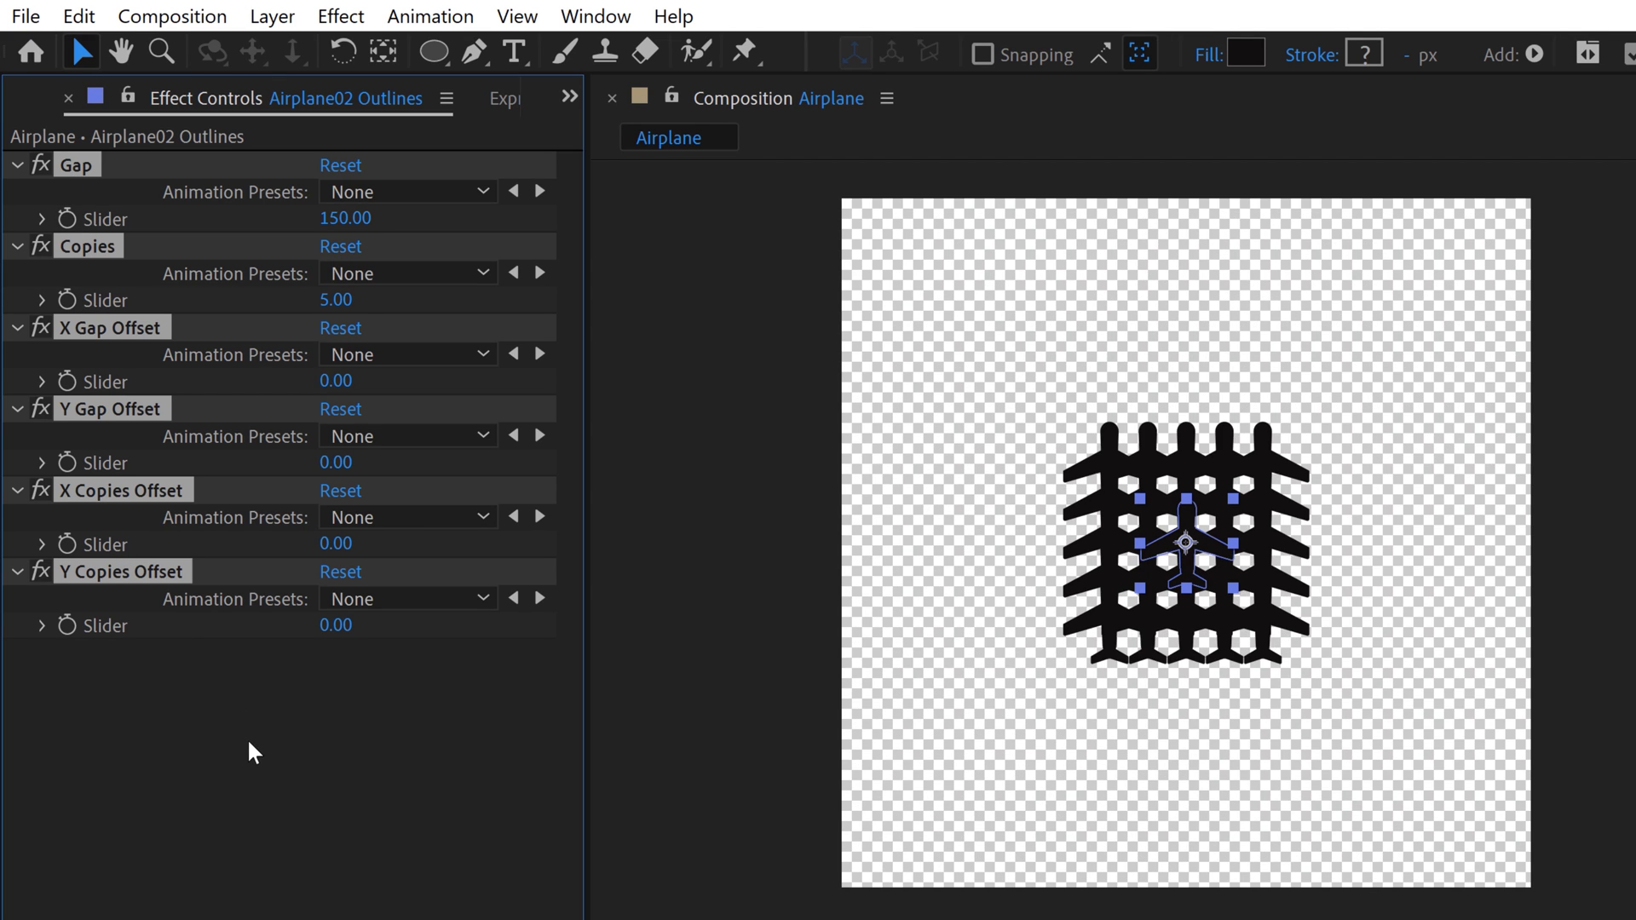
click(248, 750)
drag(341, 218, 878, 236)
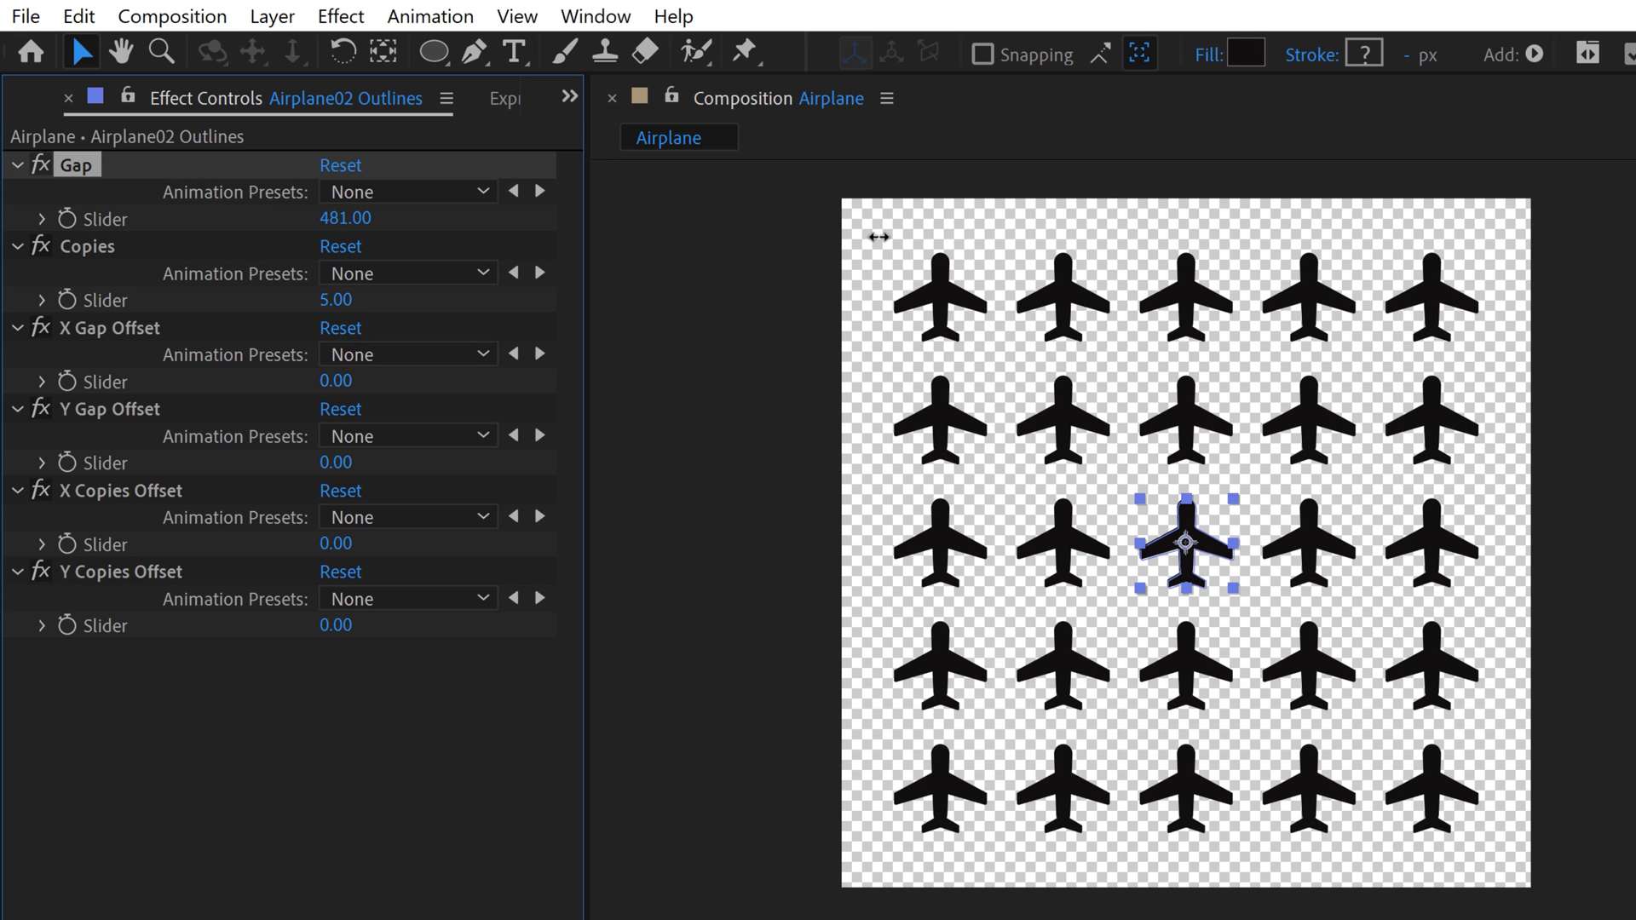